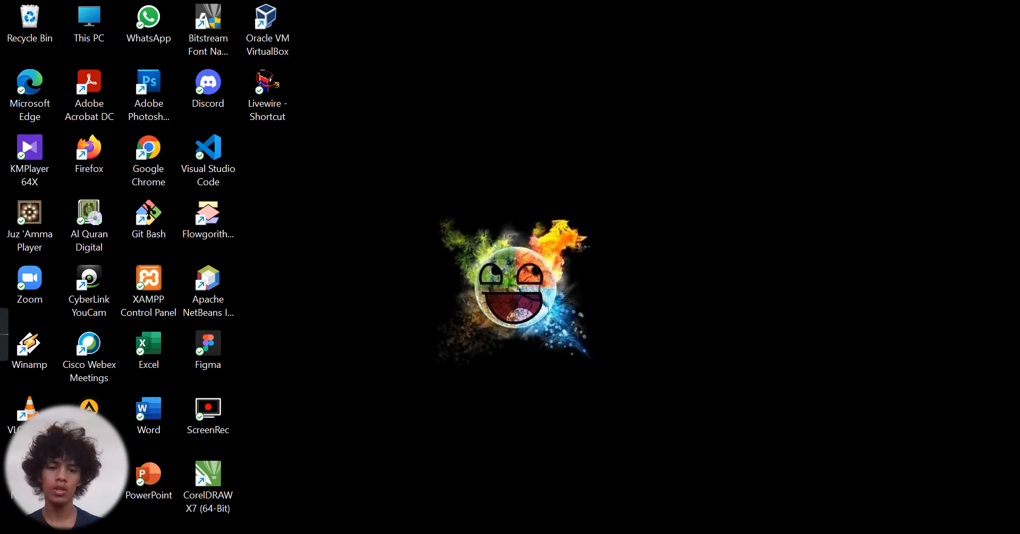
Read the digital gate exercise in soal sistem digital 2022.pdf in Adobe Acrobat Reader, then return to the desktop.
left_click(669, 479)
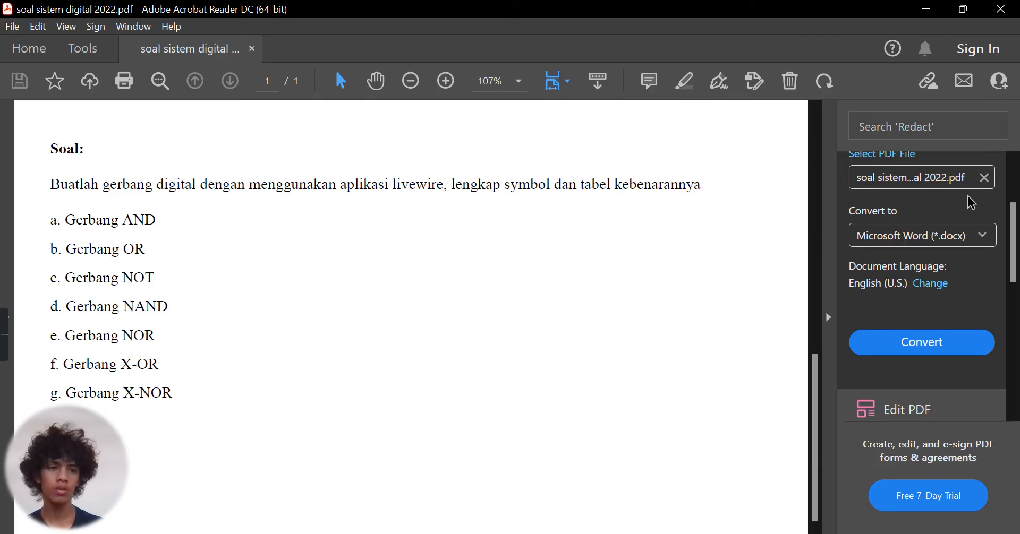
left_click(926, 9)
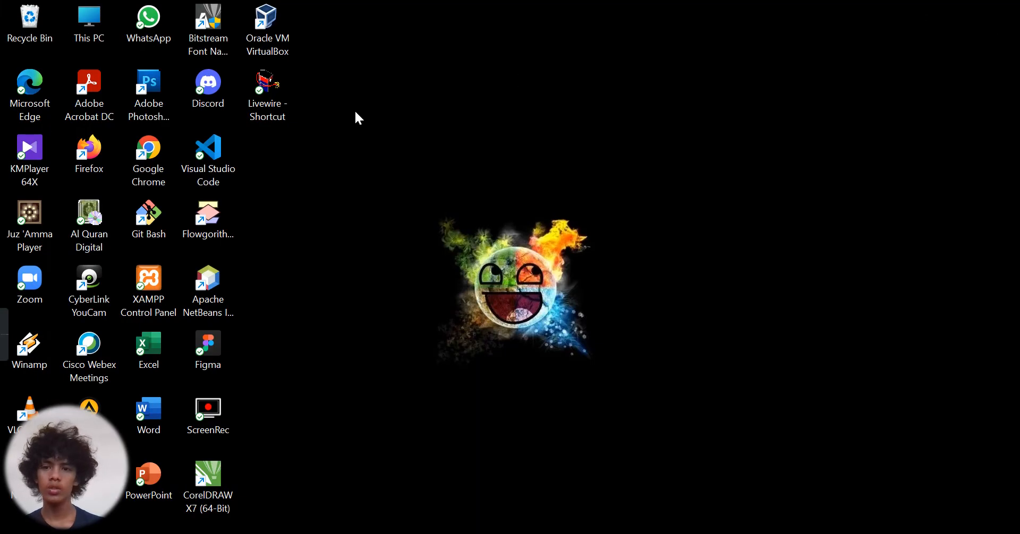
Open Livewire maximized with the whole Gallery in view and switch the circuit display to Logic Levels.
double_click(273, 98)
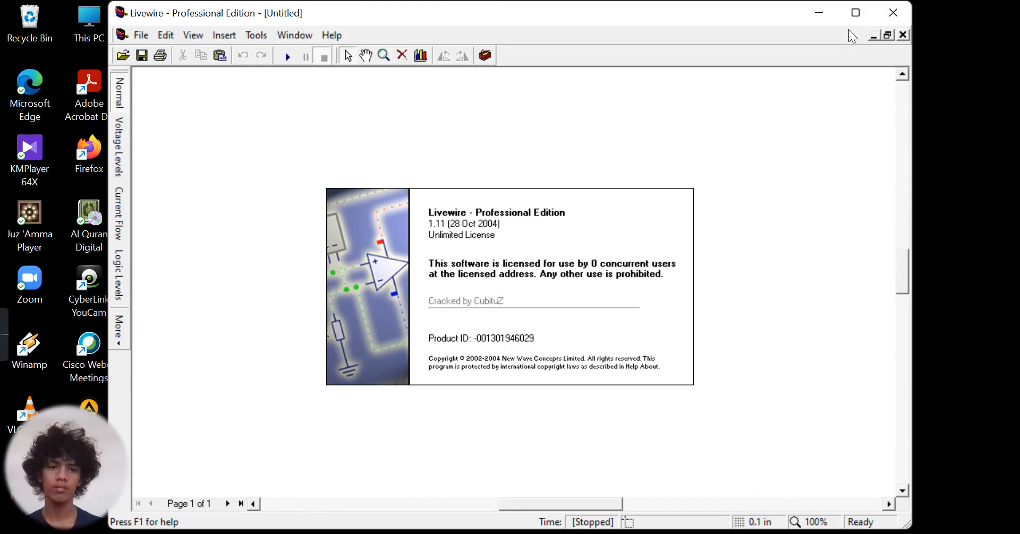
left_click(857, 14)
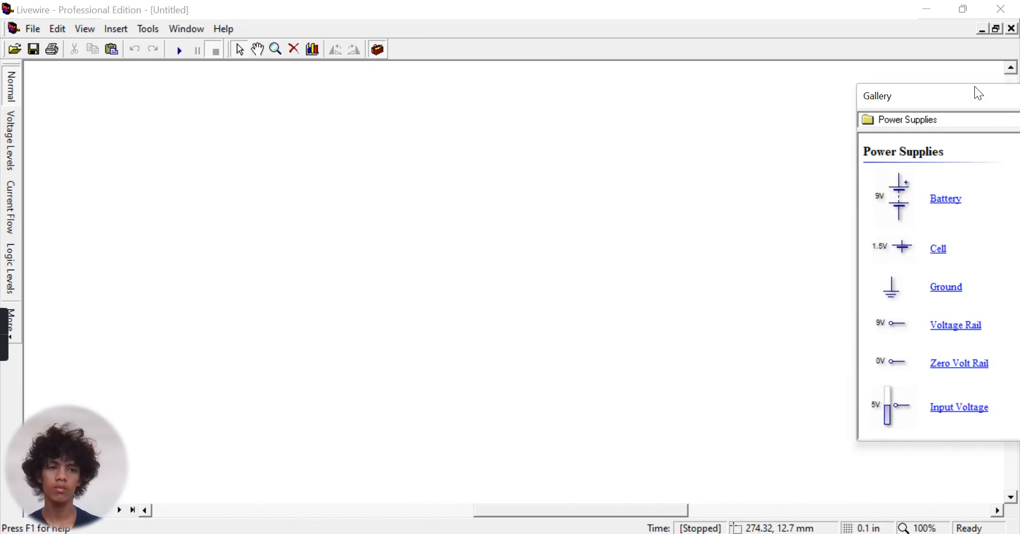
left_click_drag(953, 90, 936, 76)
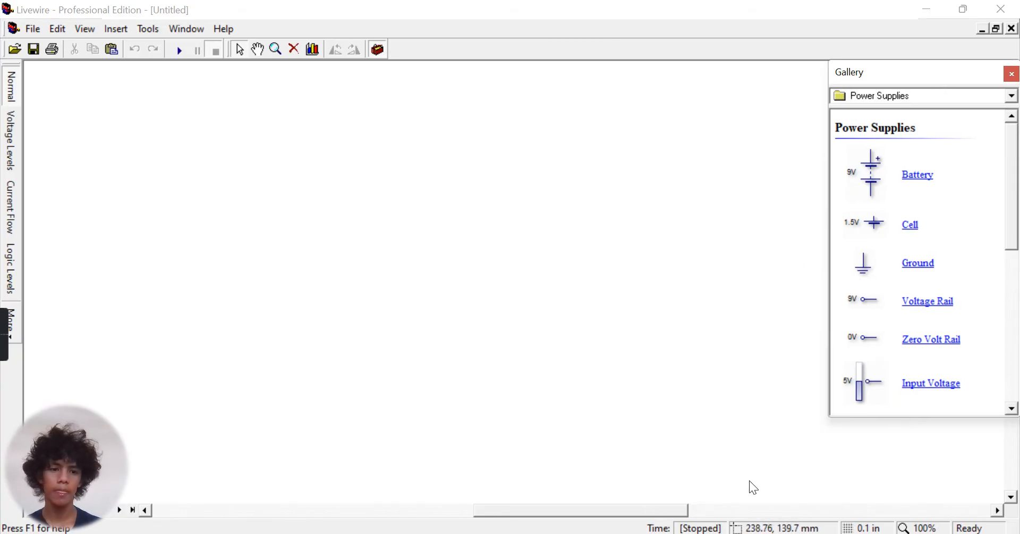
left_click(11, 264)
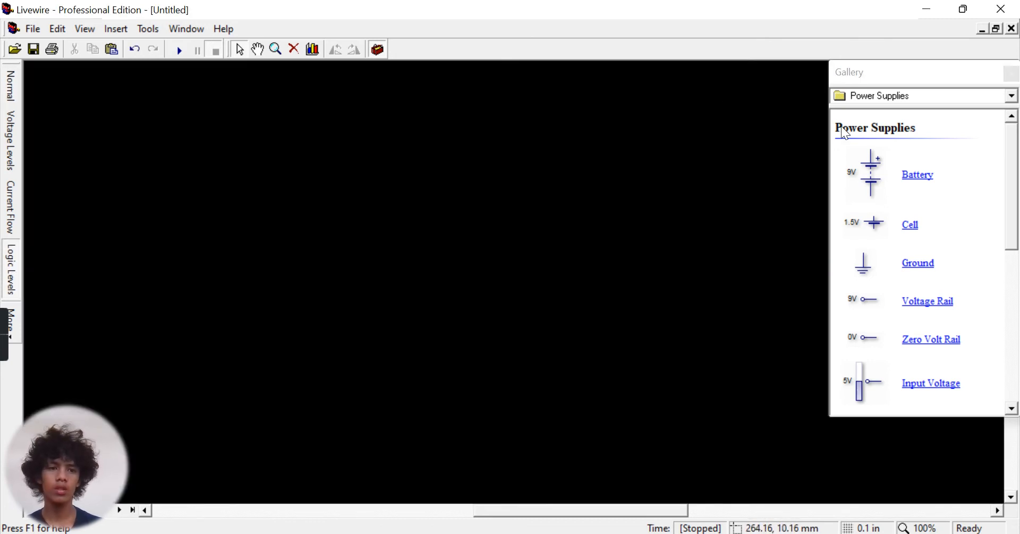
Recheck in the exercise PDF which gates, symbols and truth tables are required.
mouse_move(686, 532)
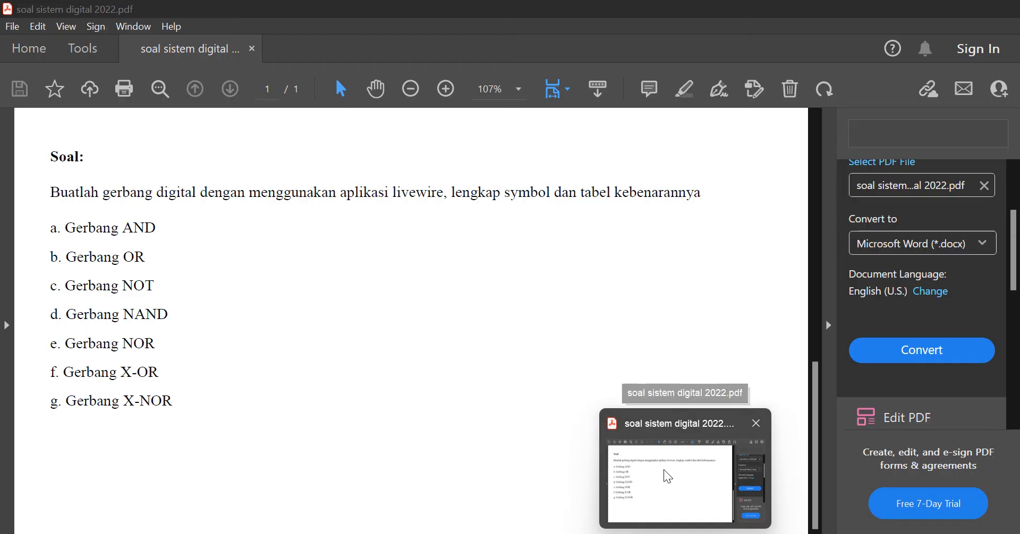
left_click(666, 473)
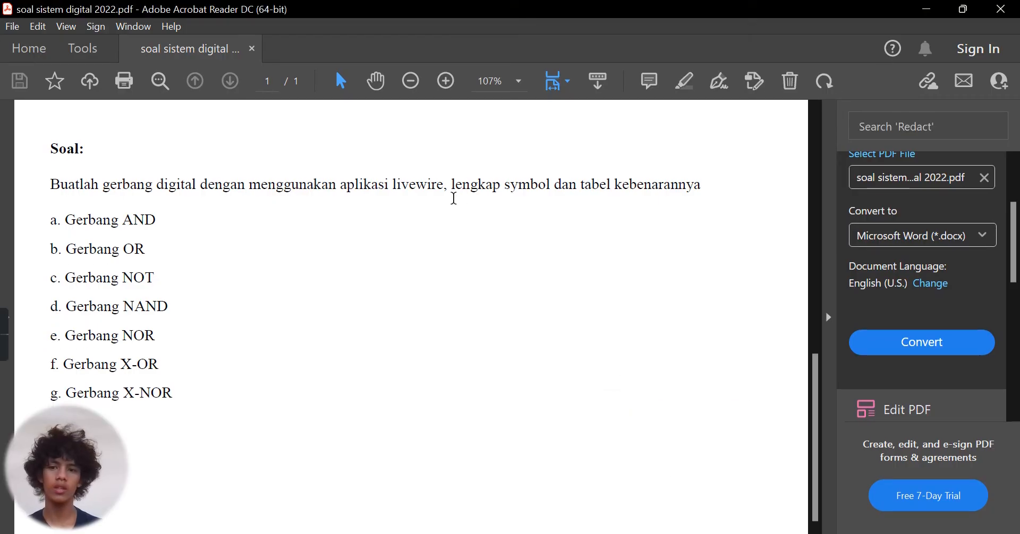
left_click(926, 9)
Switch to Chrome and read the dicoding.com article on logic gates and truth tables down to the AND gate section.
mouse_move(650, 533)
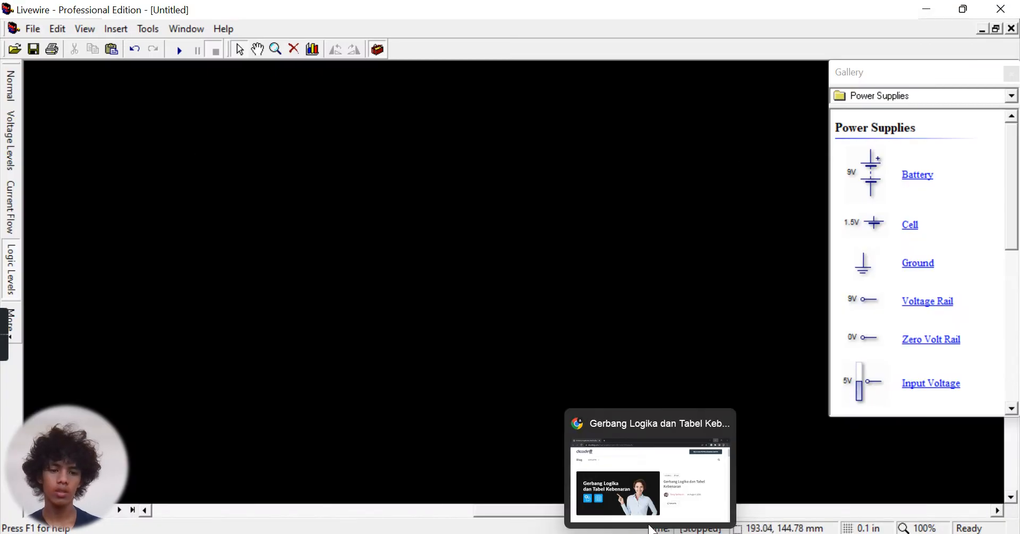
left_click(643, 503)
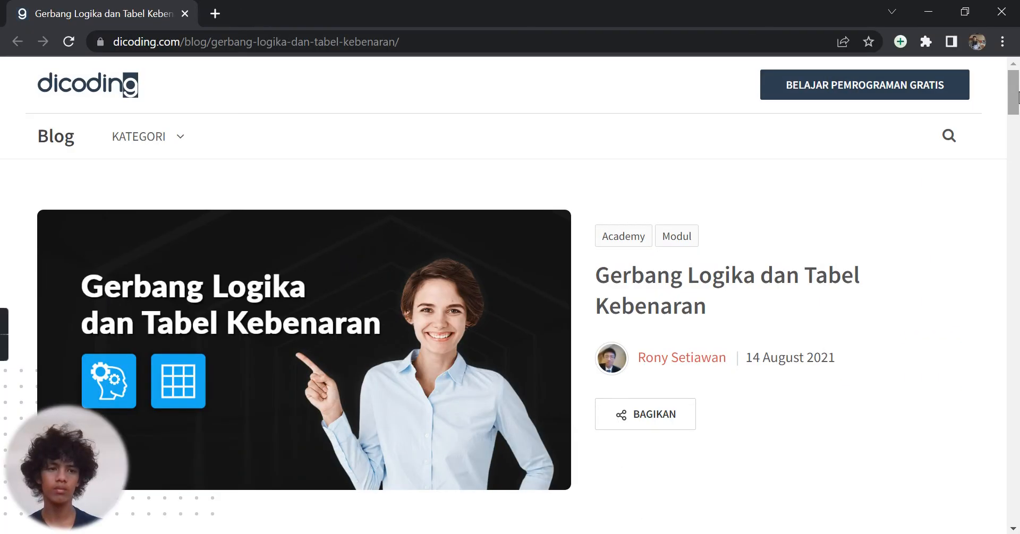
scroll(1018, 144, "down", 5)
left_click_drag(1018, 122, 1019, 172)
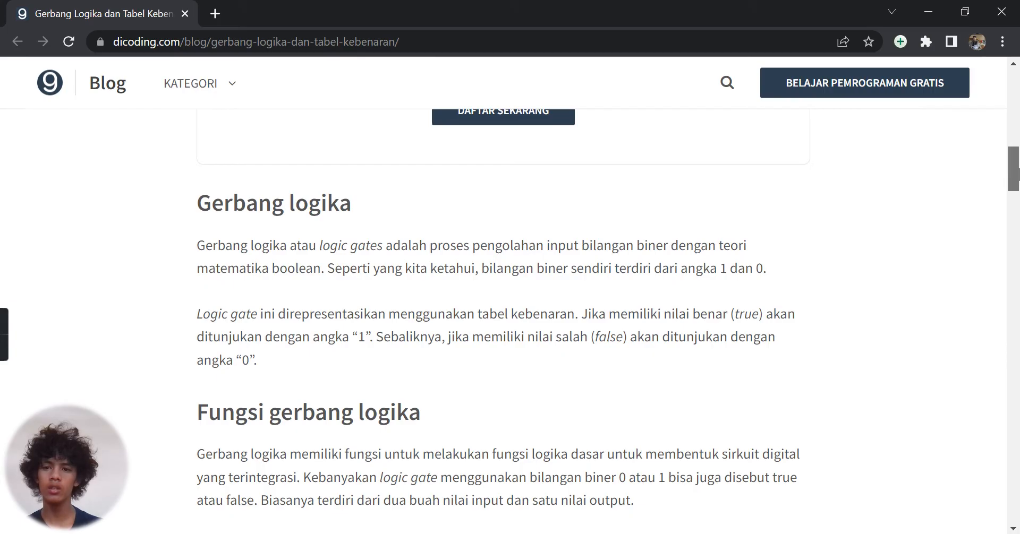
left_click_drag(1019, 172, 1019, 175)
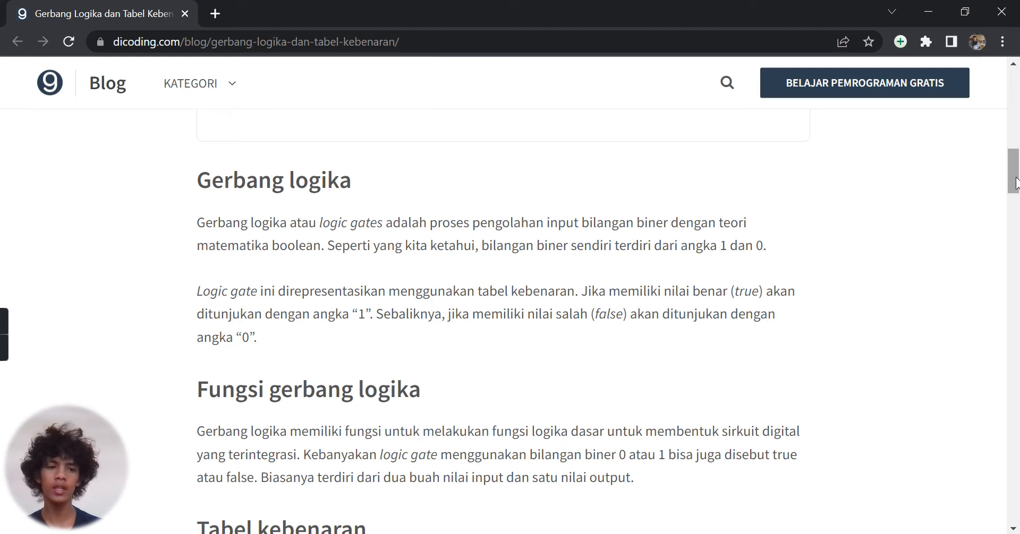
left_click_drag(1017, 179, 1017, 195)
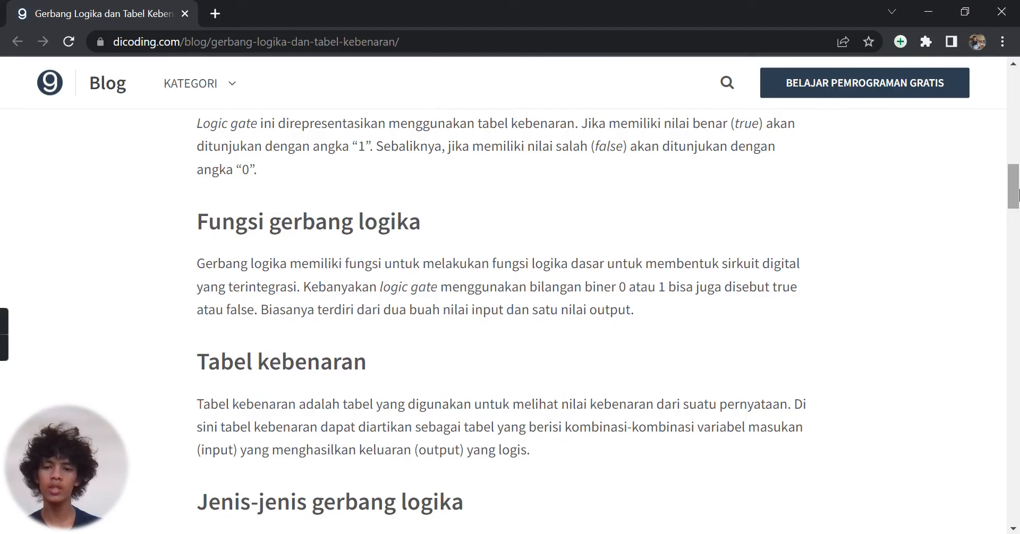
left_click_drag(1017, 189, 1017, 230)
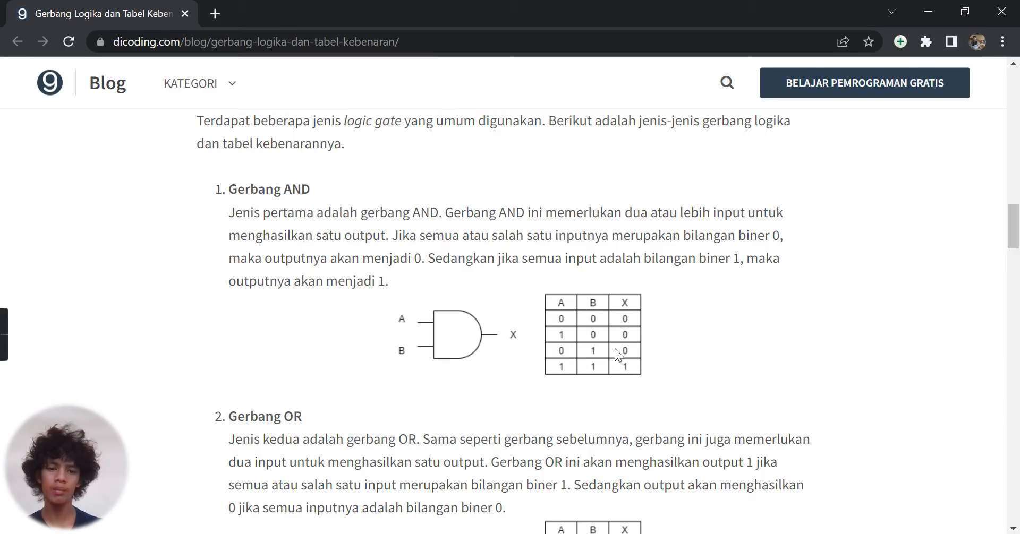
Switch back to Livewire and place a 9V battery from the Power Supplies category near the sheet's left side.
mouse_move(615, 533)
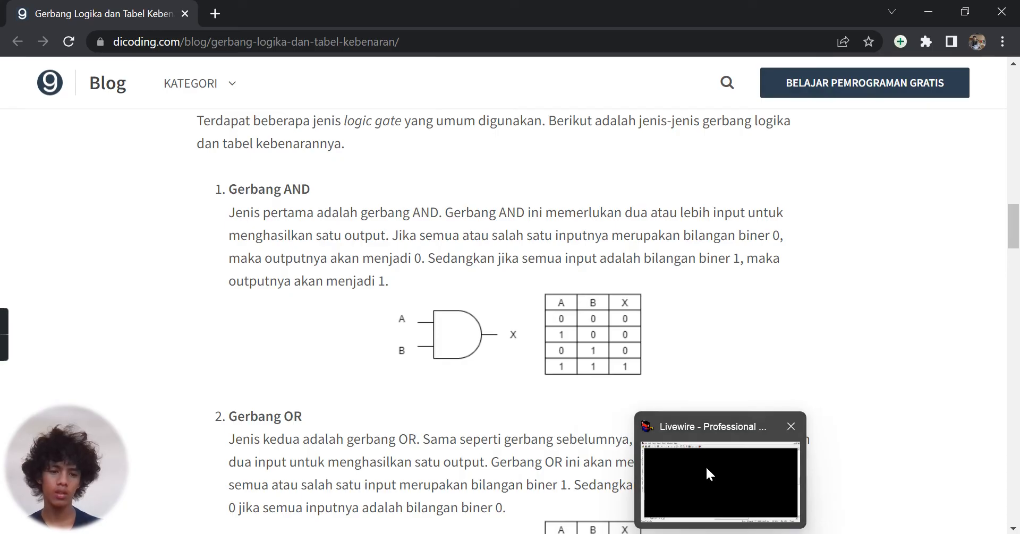
left_click(706, 472)
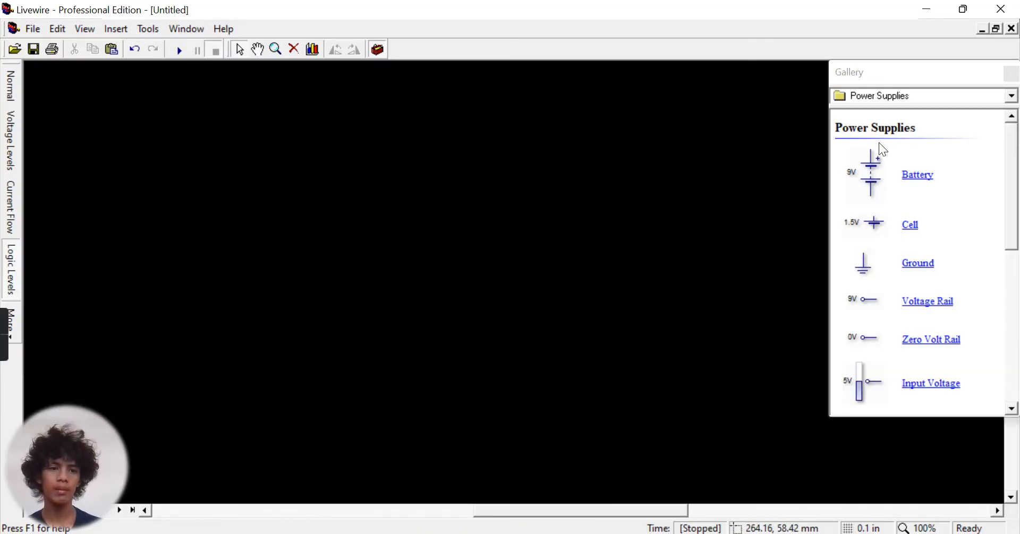
left_click_drag(872, 178, 159, 215)
left_click_drag(102, 195, 104, 199)
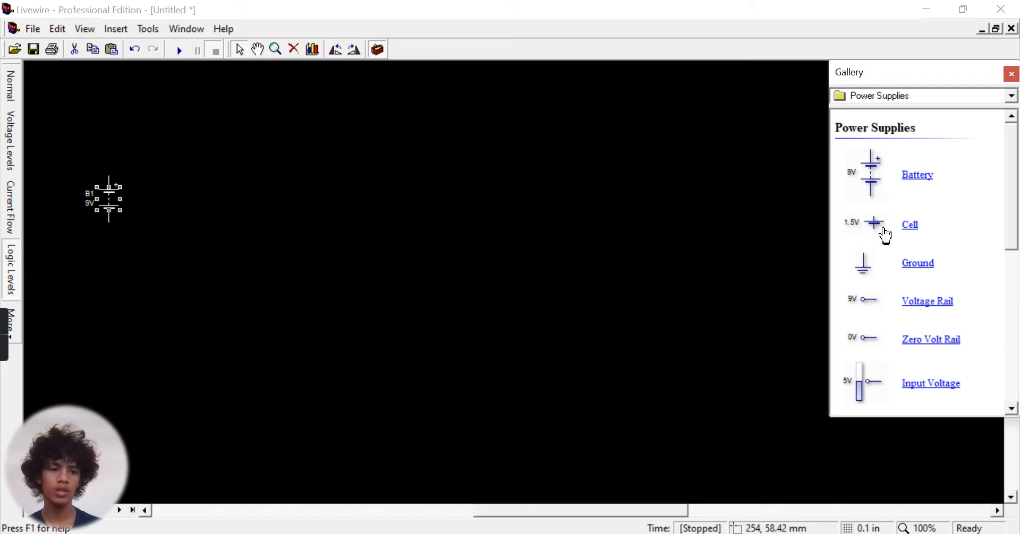
Add an AND gate from the Logic Gates category above and to the right of the battery, with the view at 125%.
left_click(884, 94)
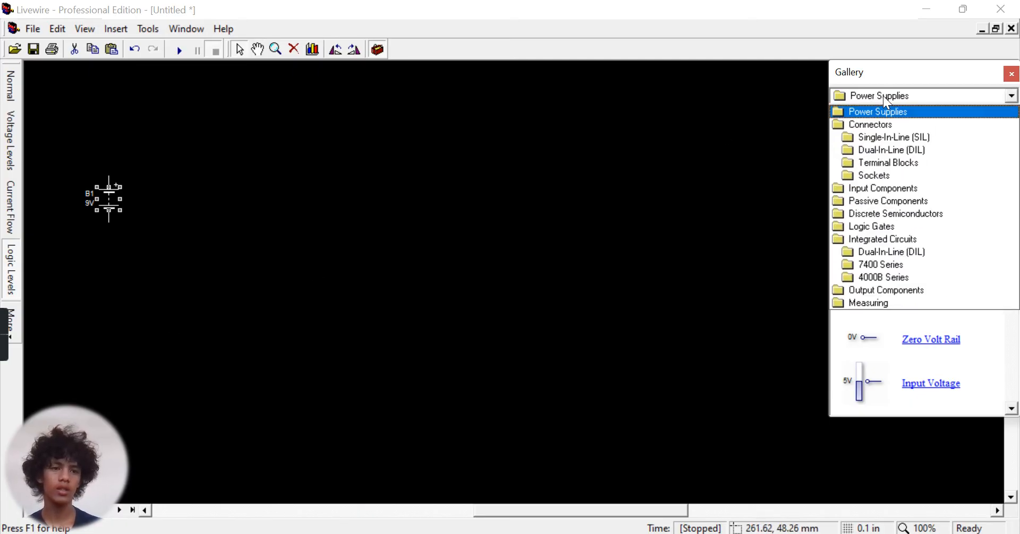
left_click(877, 226)
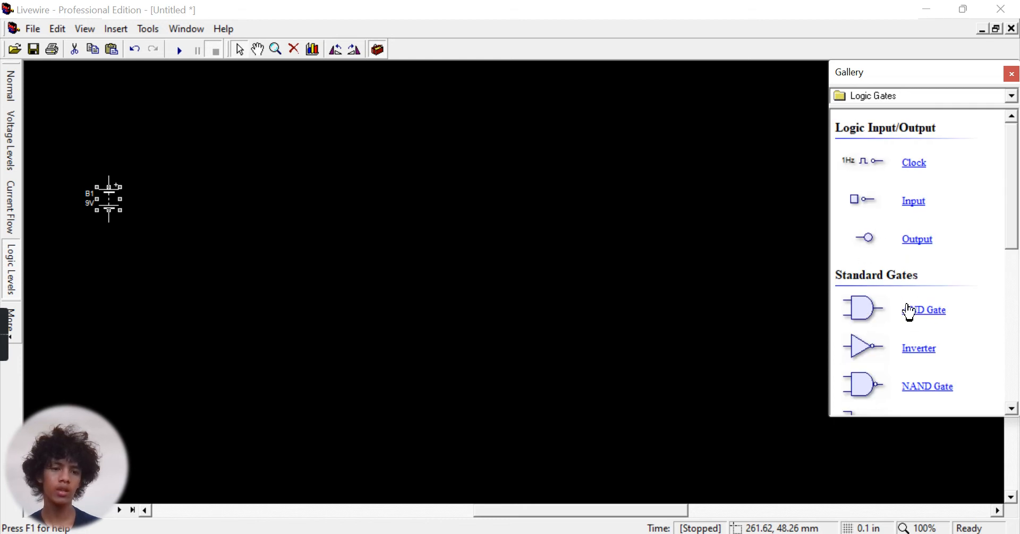
left_click_drag(867, 311, 192, 154)
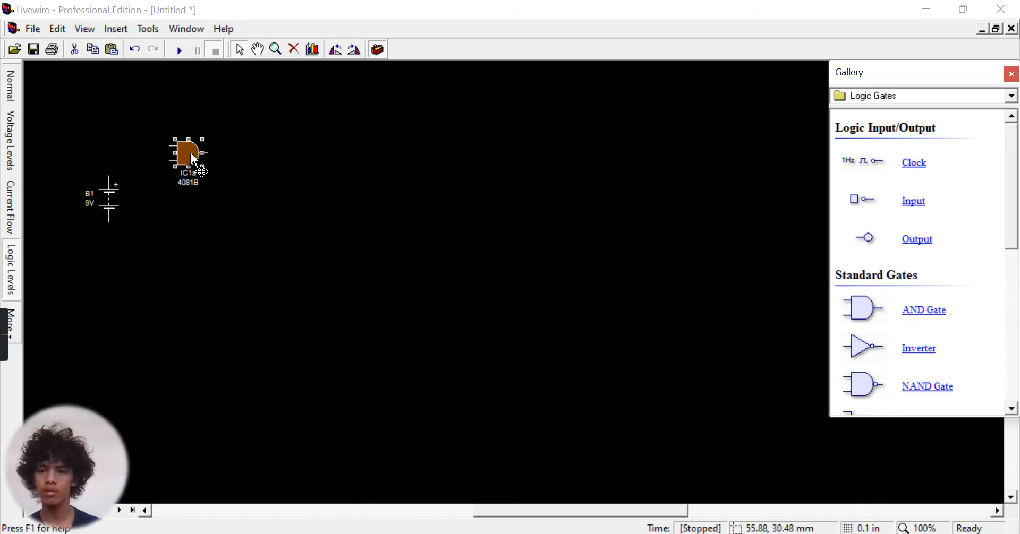
left_click(277, 50)
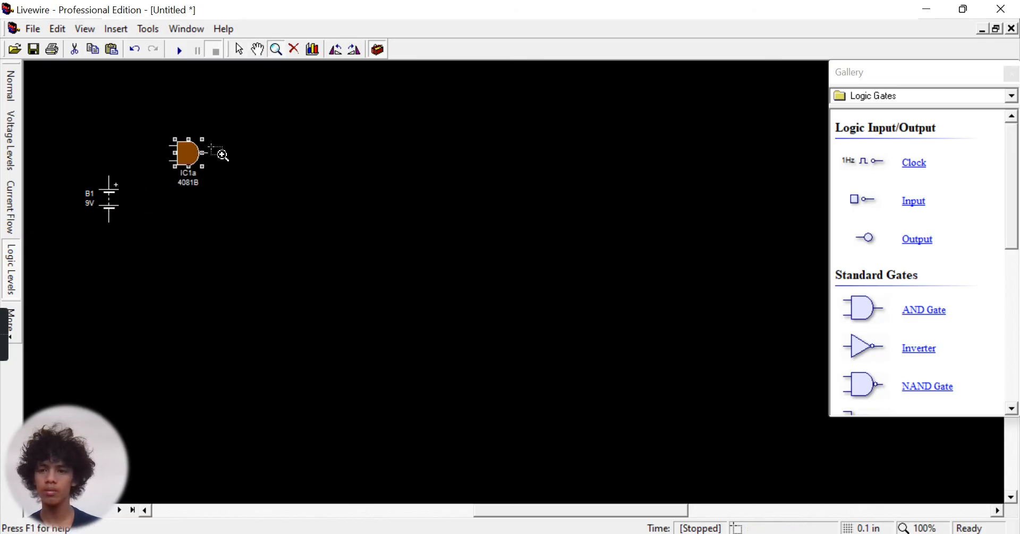
left_click(195, 159)
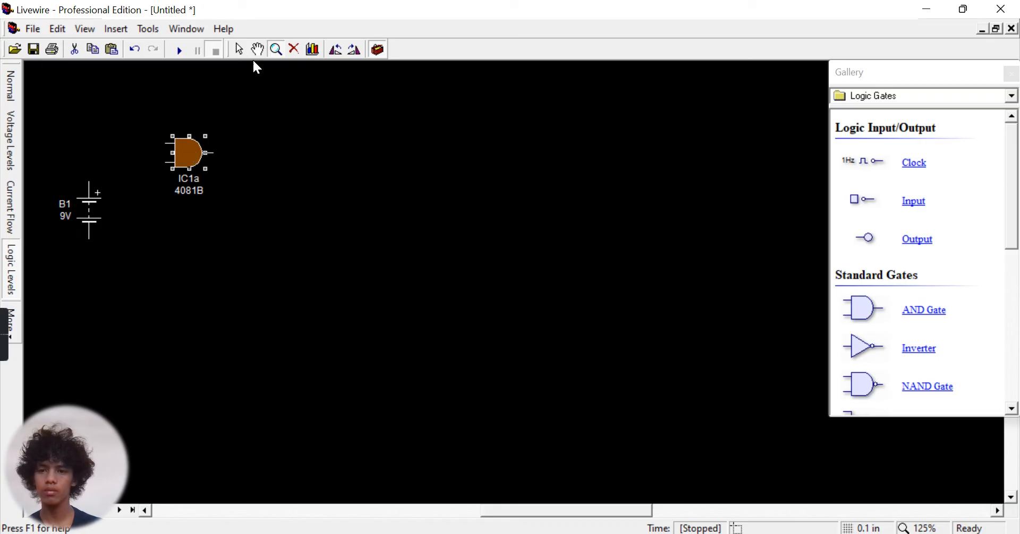
left_click(241, 49)
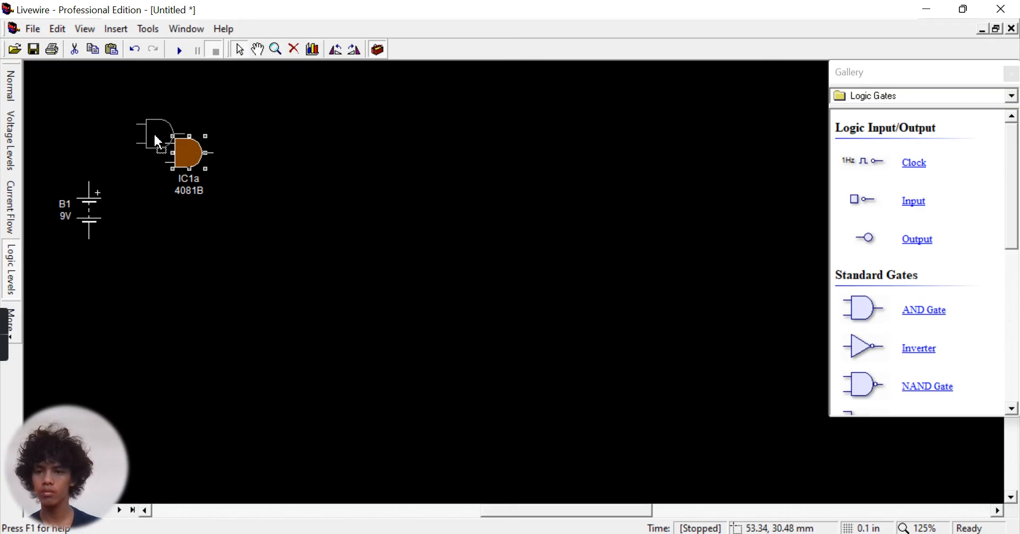
left_click_drag(143, 129, 142, 122)
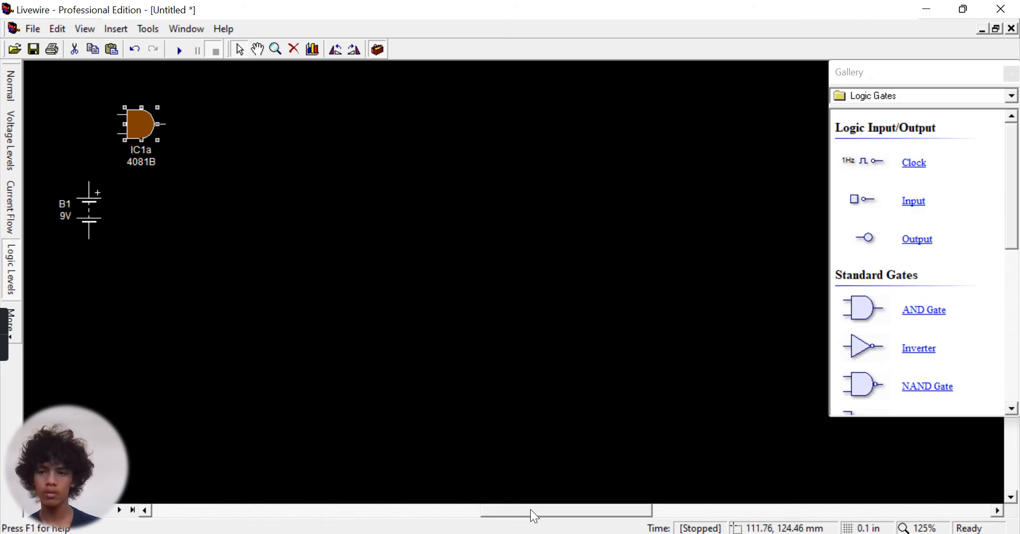
Move the AND gate and the battery farther left on the sheet, keeping the gate above and to the right of the battery.
left_click_drag(531, 509, 526, 509)
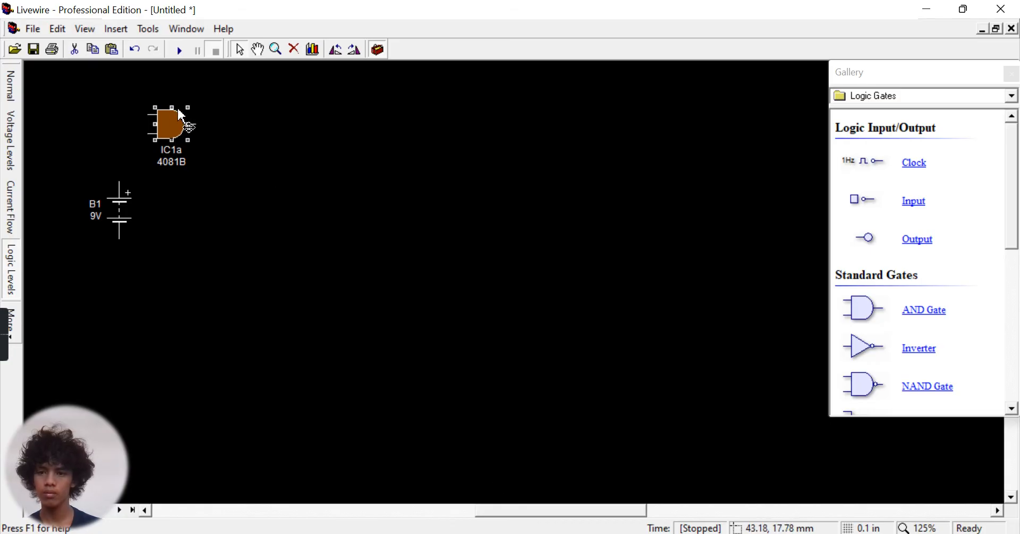
left_click_drag(543, 508, 458, 509)
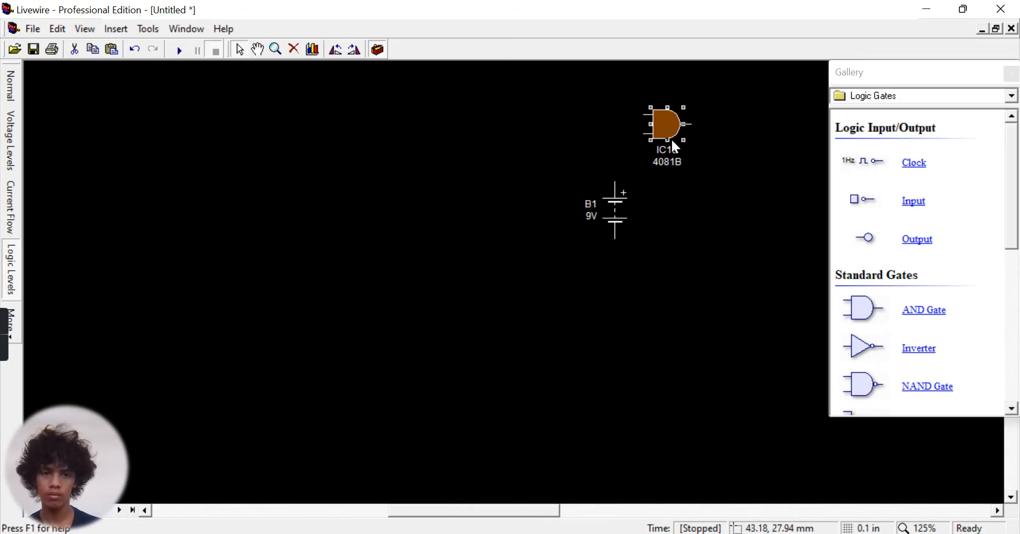
left_click_drag(662, 119, 89, 105)
left_click_drag(619, 215, 144, 218)
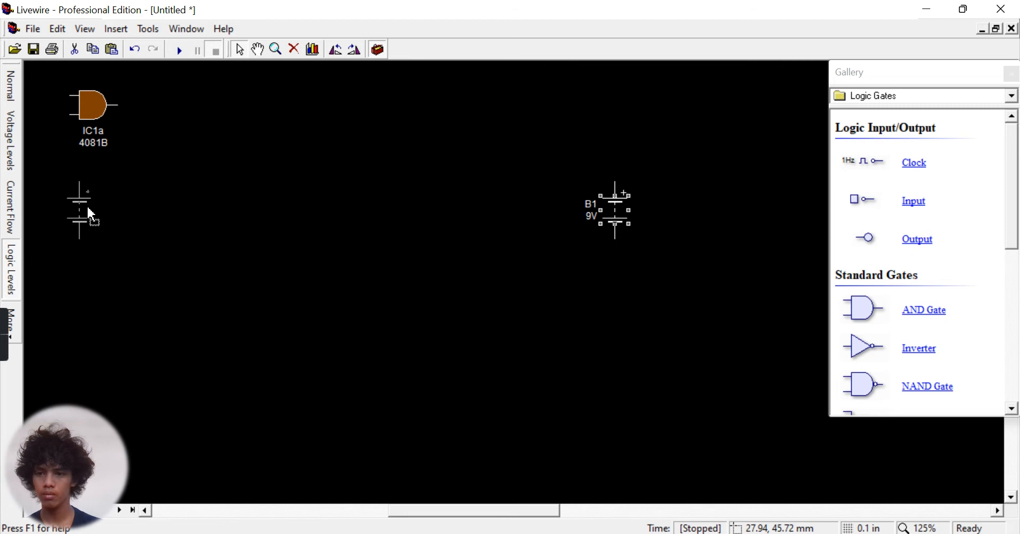
left_click_drag(116, 209, 116, 209)
left_click_drag(91, 107, 180, 128)
left_click(280, 200)
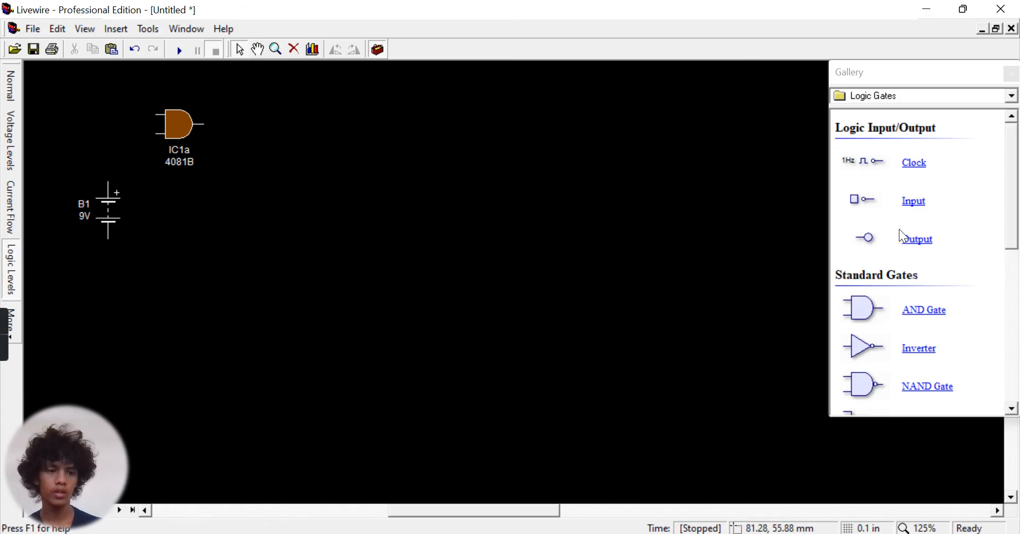
Place two SPST switches, one above the other, beside the AND gate's inputs and shift the battery slightly left below them.
left_click(865, 97)
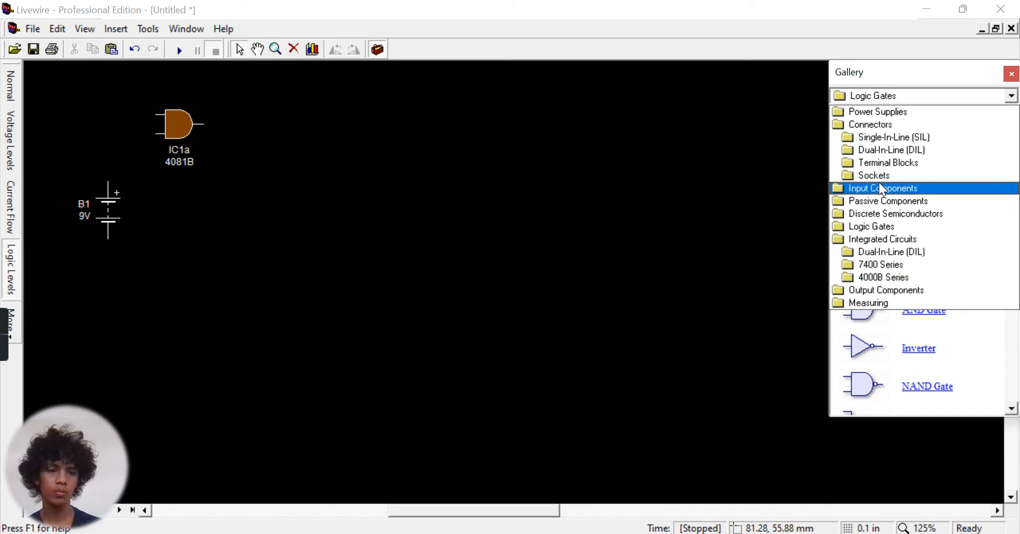
left_click(880, 190)
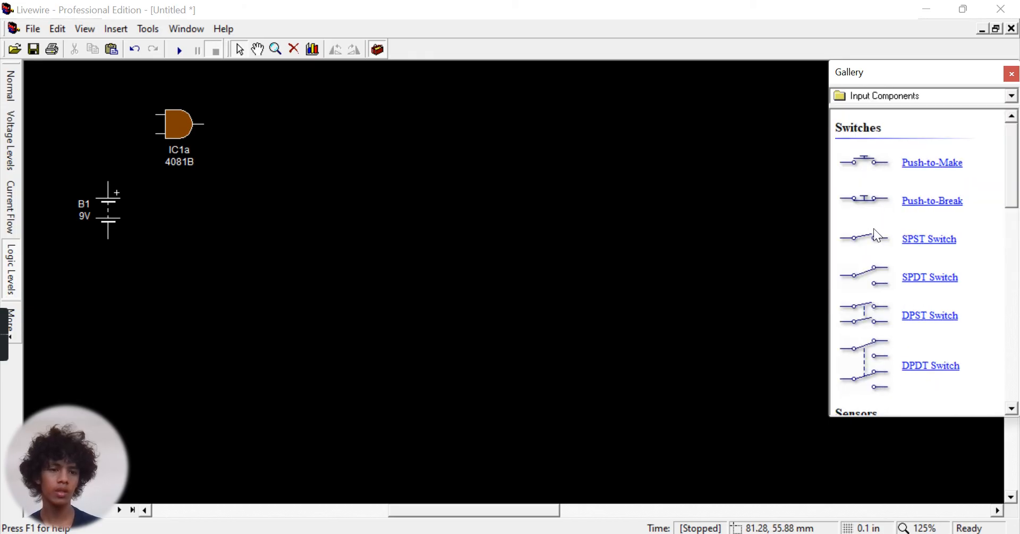
left_click_drag(866, 246, 118, 120)
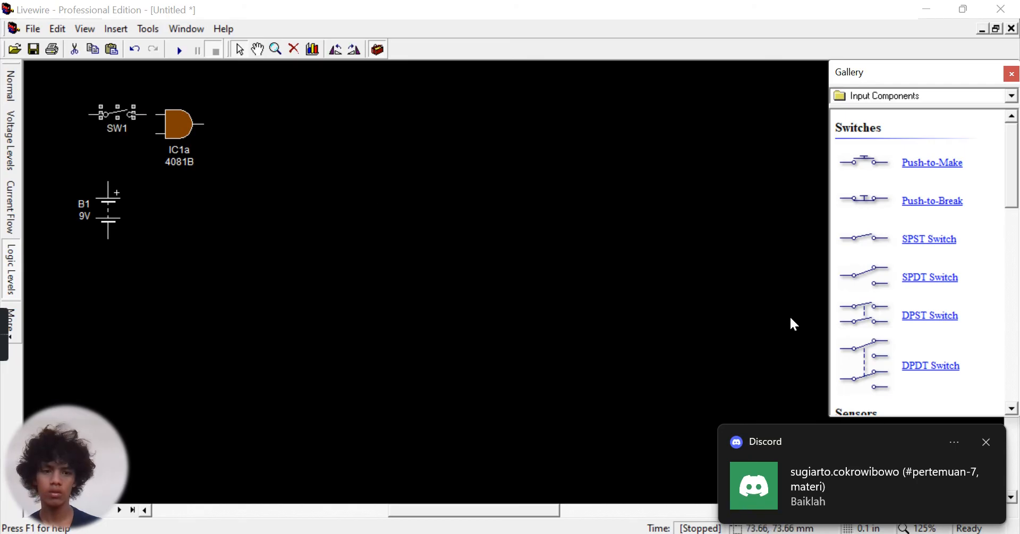
left_click(987, 443)
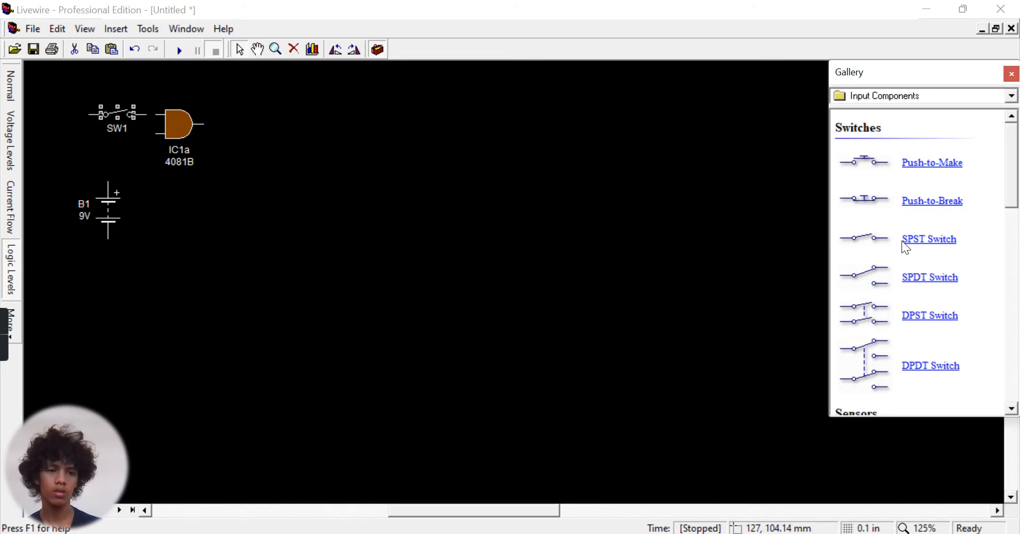
left_click_drag(872, 244, 126, 139)
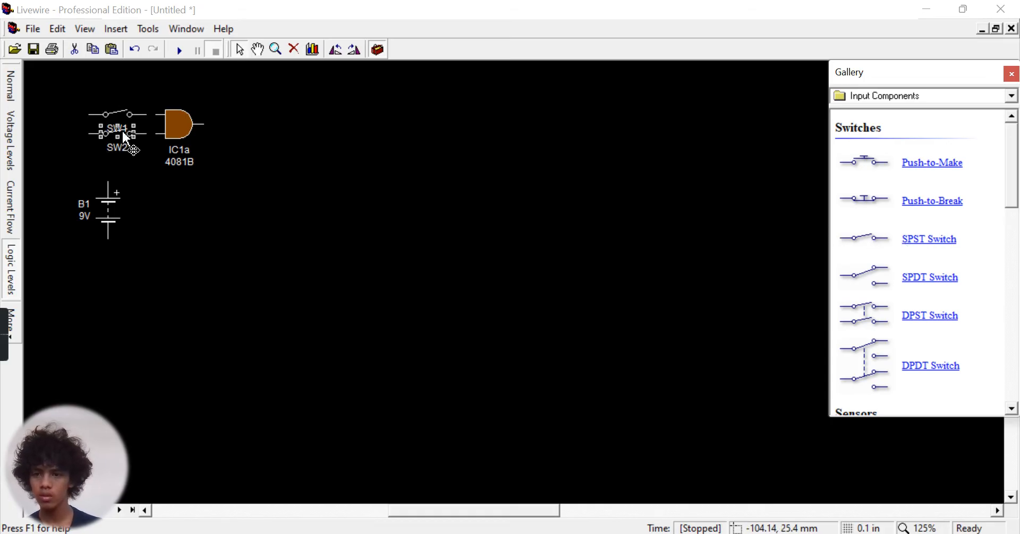
left_click(112, 211)
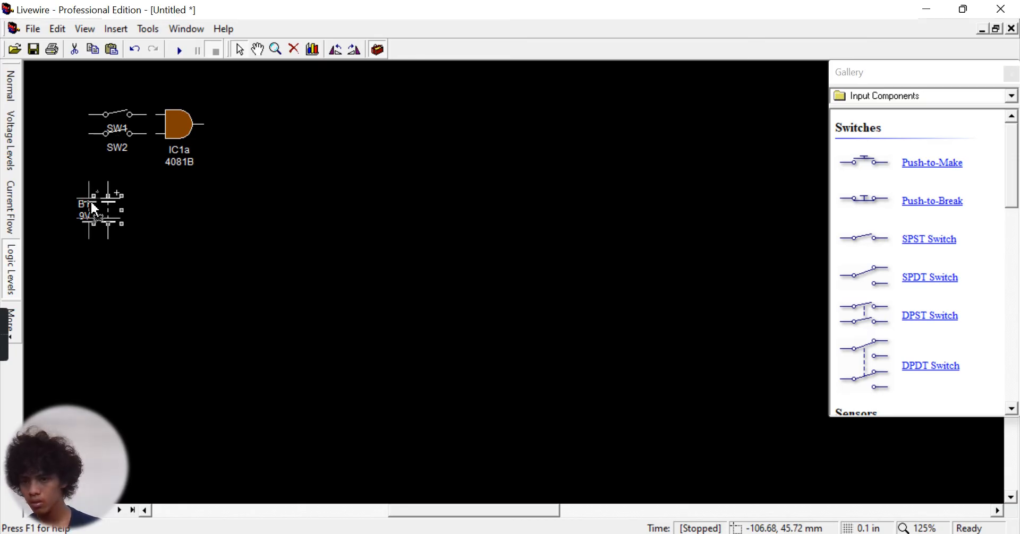
left_click_drag(90, 202, 90, 202)
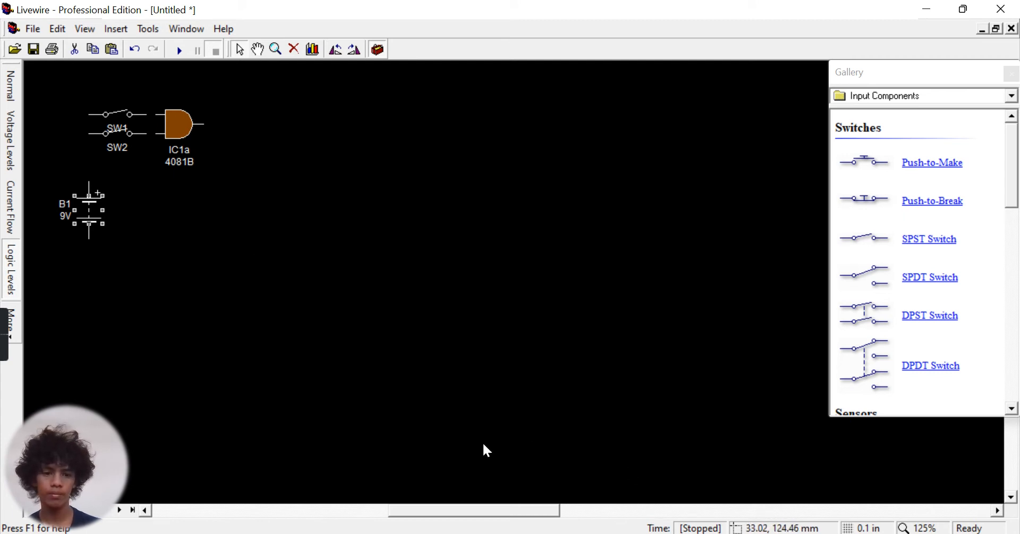
Wire the battery's positive terminal to both switches and connect each switch to its own AND gate input.
left_click_drag(89, 181, 88, 114)
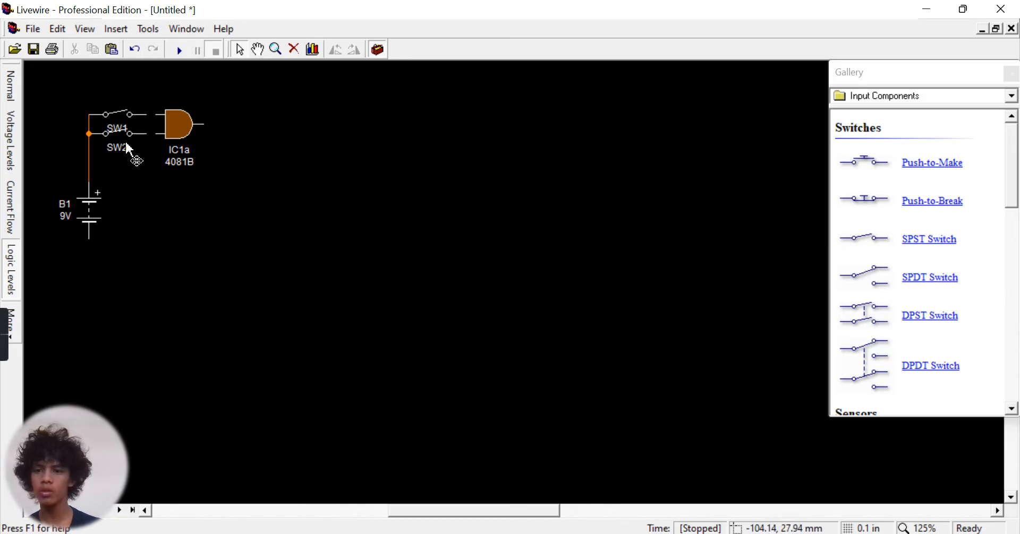
left_click_drag(155, 134, 143, 114)
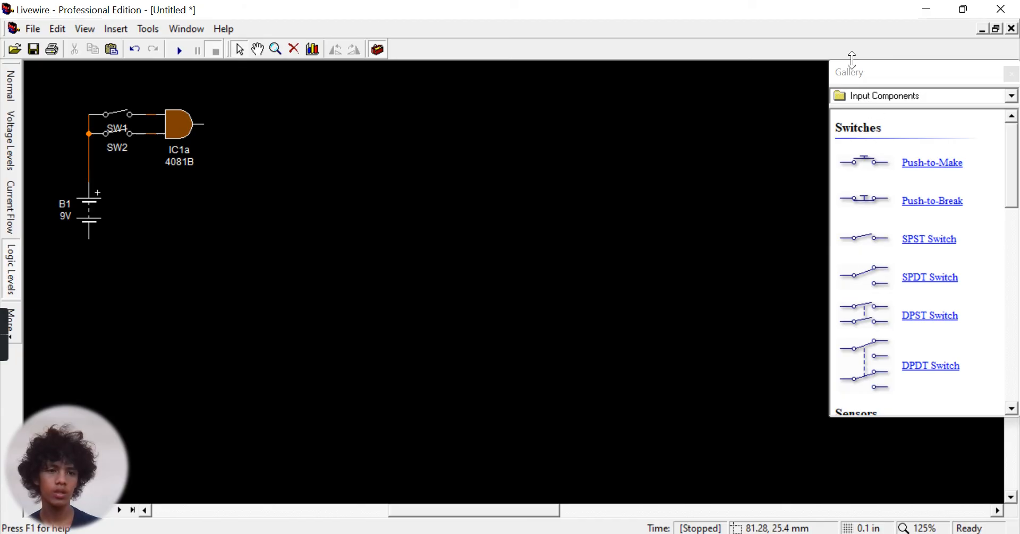
Add an LED from the Output Components category, rotate it to lie horizontally, and wire it in line with the AND gate's output.
left_click(879, 100)
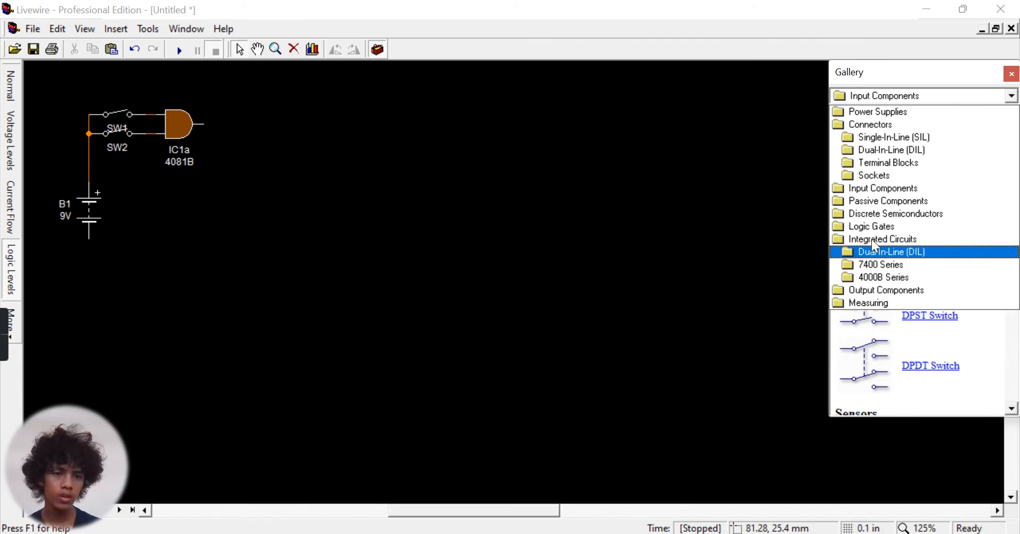
left_click(865, 296)
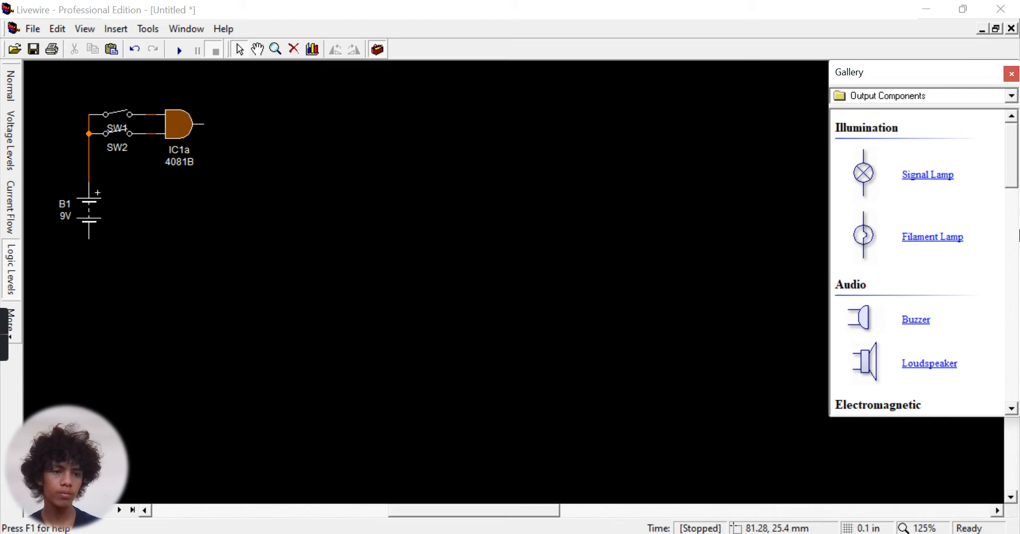
scroll(1018, 235, "down", 6)
scroll(1019, 246, "down", 3)
left_click_drag(868, 271, 245, 124)
left_click(335, 48)
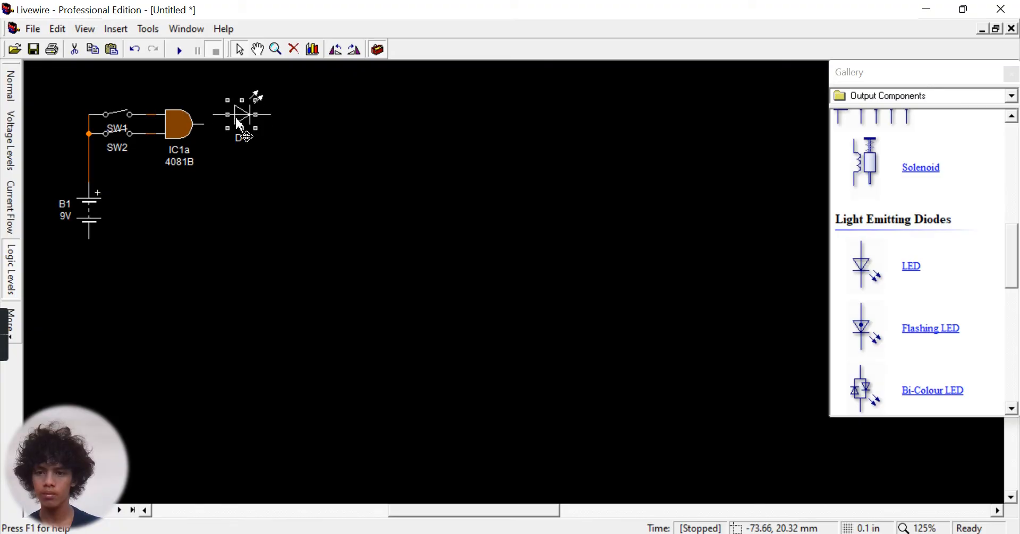
mouse_move(239, 125)
left_mouse_down()
mouse_move(239, 134)
mouse_move(227, 124)
left_mouse_up()
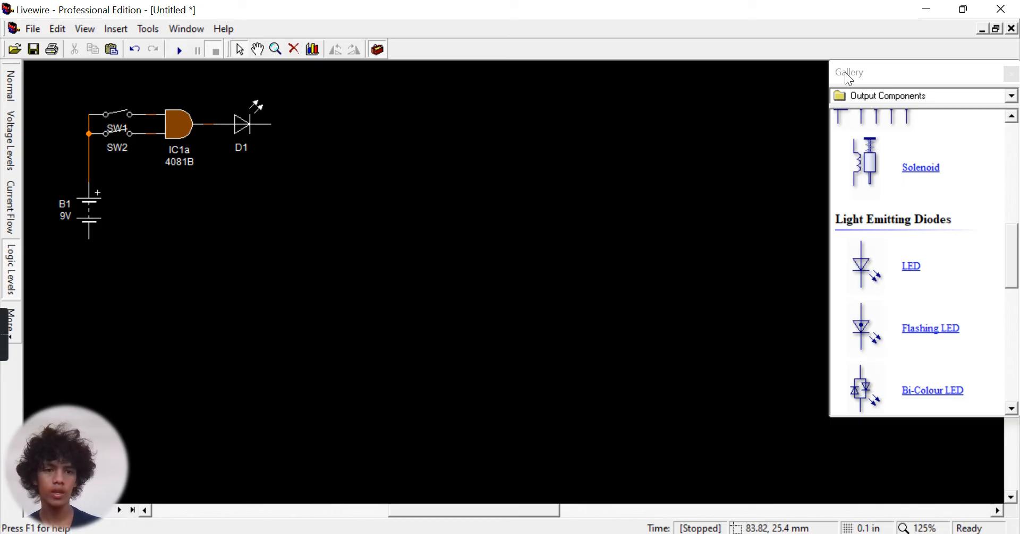
Place two ground symbols from the Power Supplies category, one under the battery and one below the LED's free end.
left_click(861, 100)
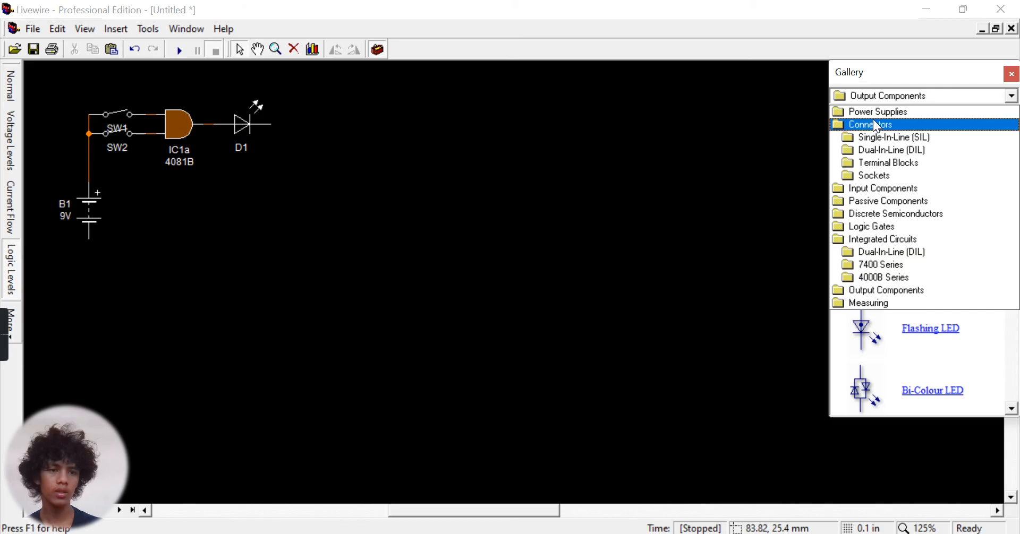
left_click(874, 113)
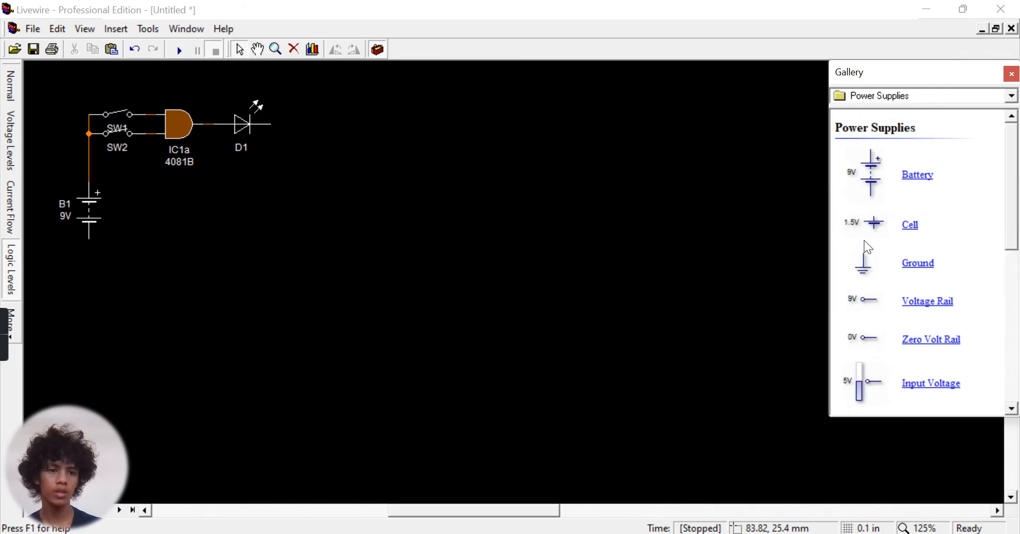
left_click_drag(864, 263, 92, 278)
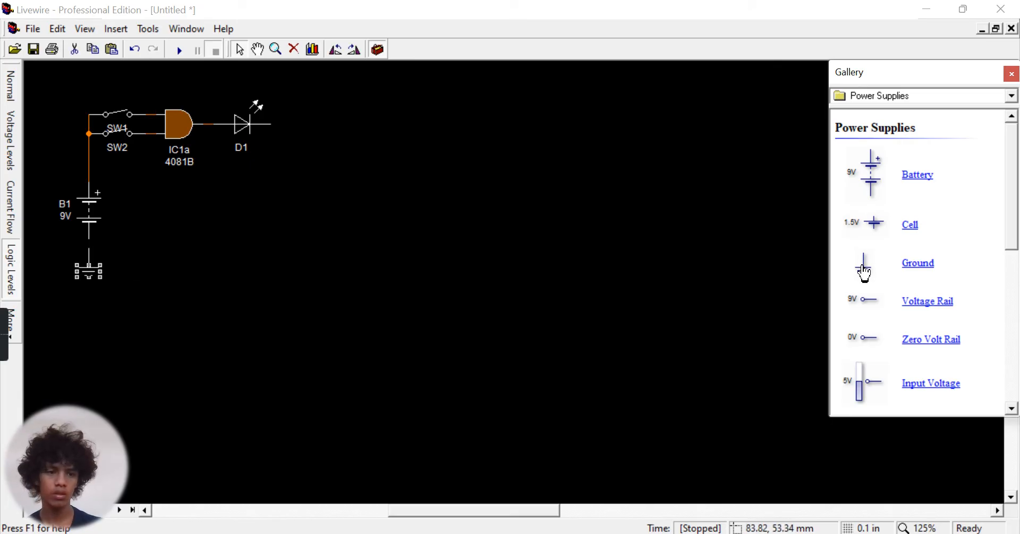
left_click_drag(864, 272, 274, 181)
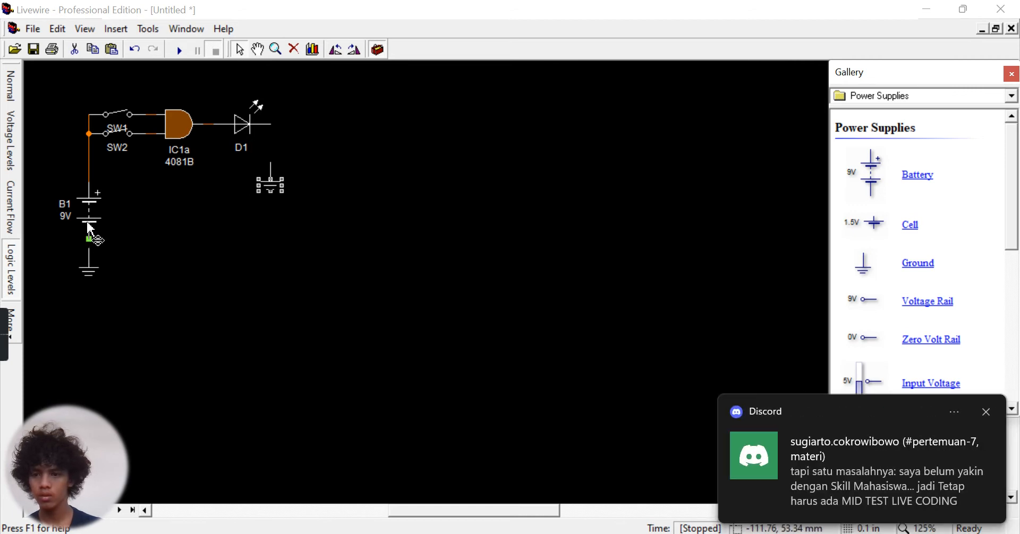
Move the battery up closer to the switches and connect its negative terminal to the ground symbol beneath it.
left_click(91, 206)
left_click_drag(92, 207, 87, 174)
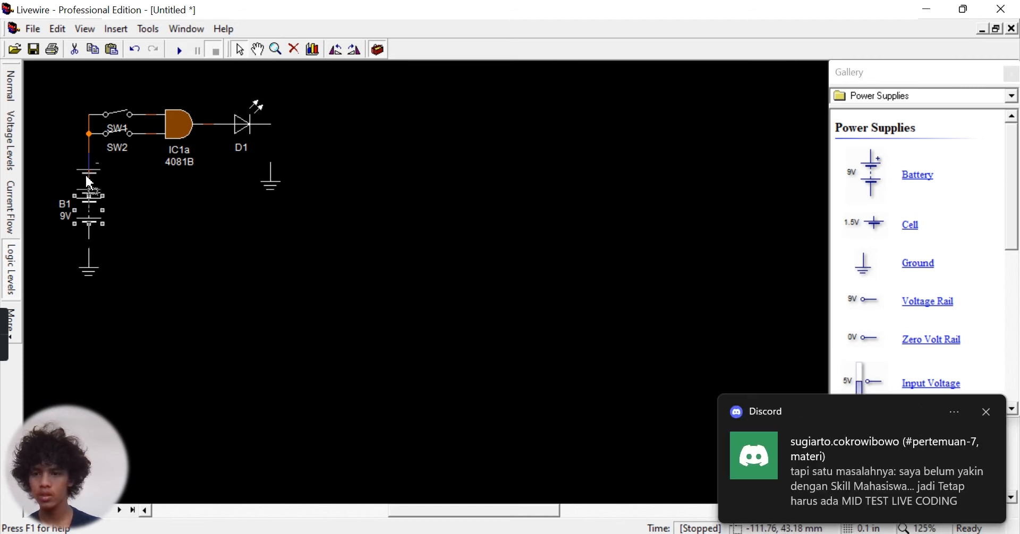
left_click(91, 272)
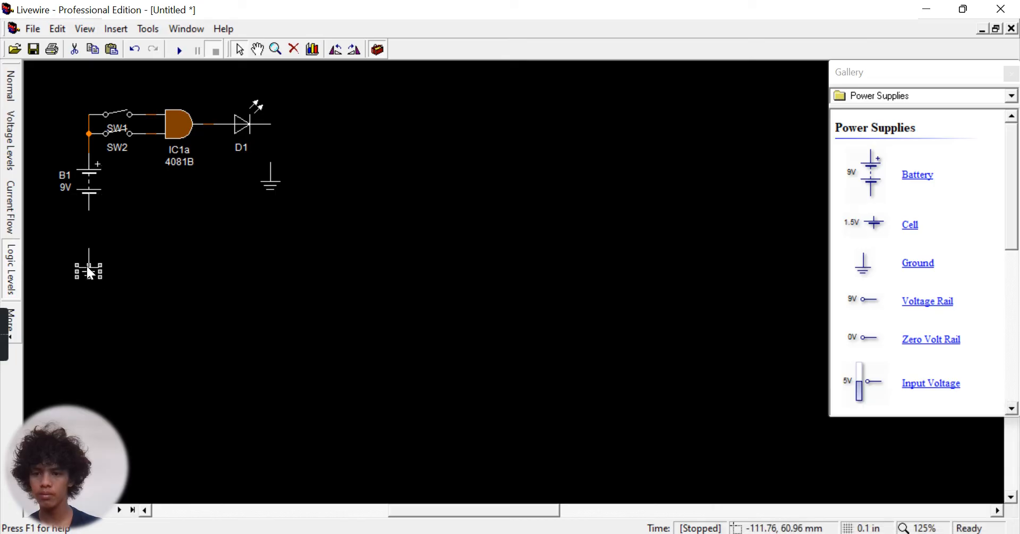
left_click_drag(88, 275, 90, 211)
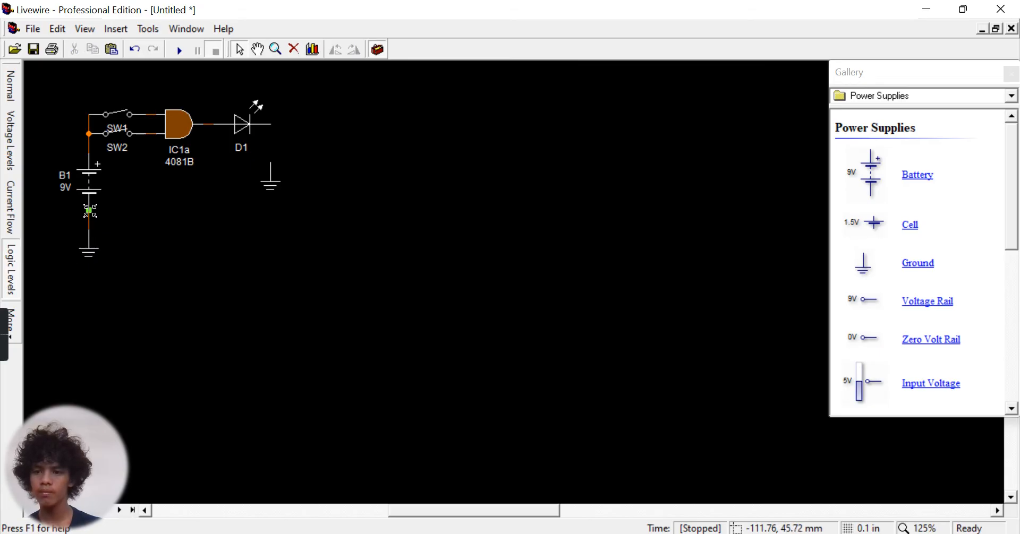
Wire the ground symbol below the LED to the LED's free terminal, leaving the LED's properties unchanged.
left_click(271, 179)
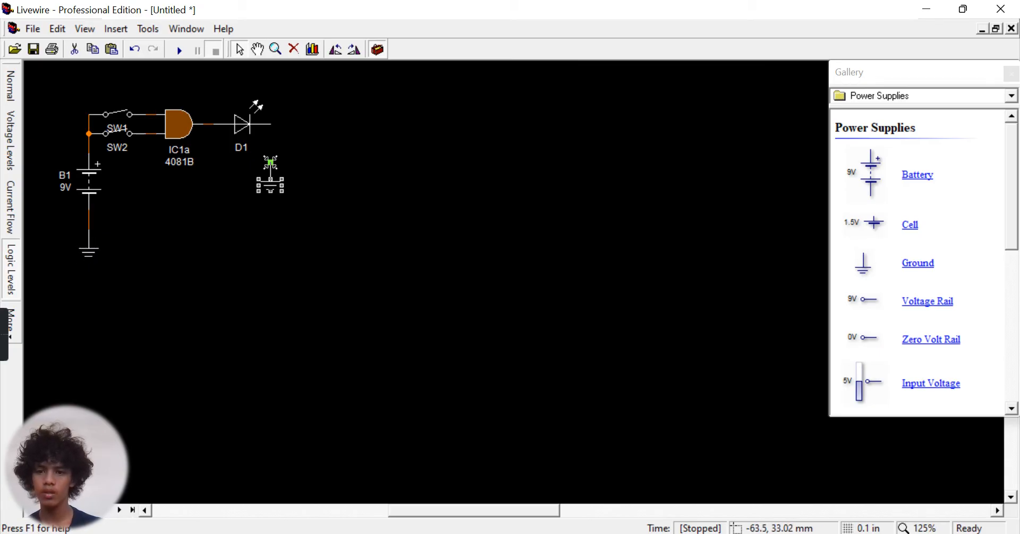
left_click_drag(271, 162, 271, 126)
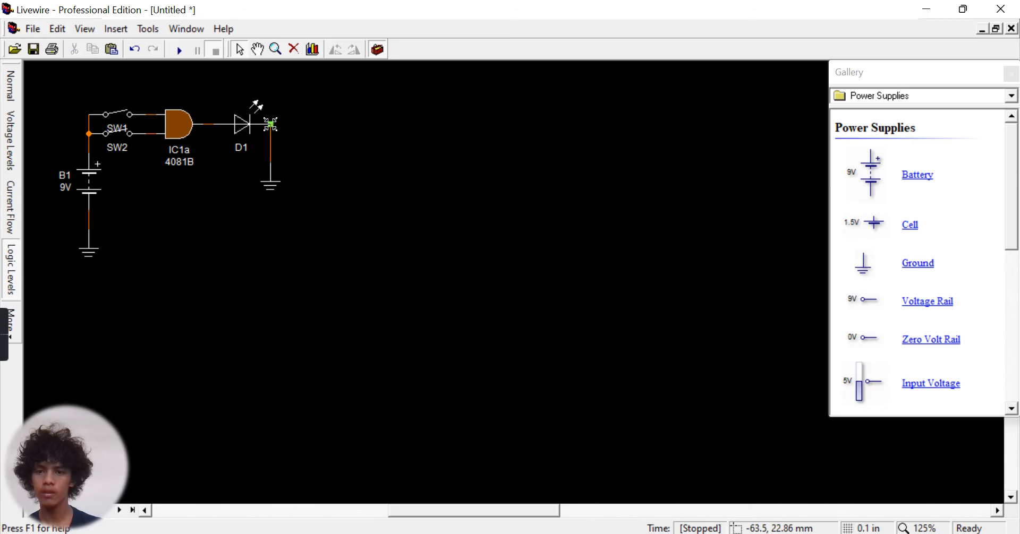
double_click(272, 128)
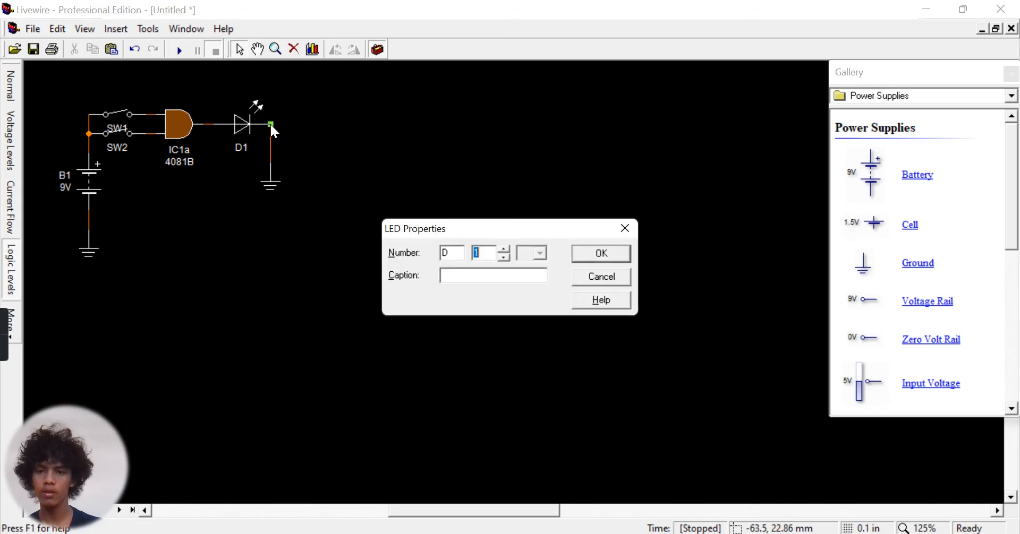
left_click(637, 228)
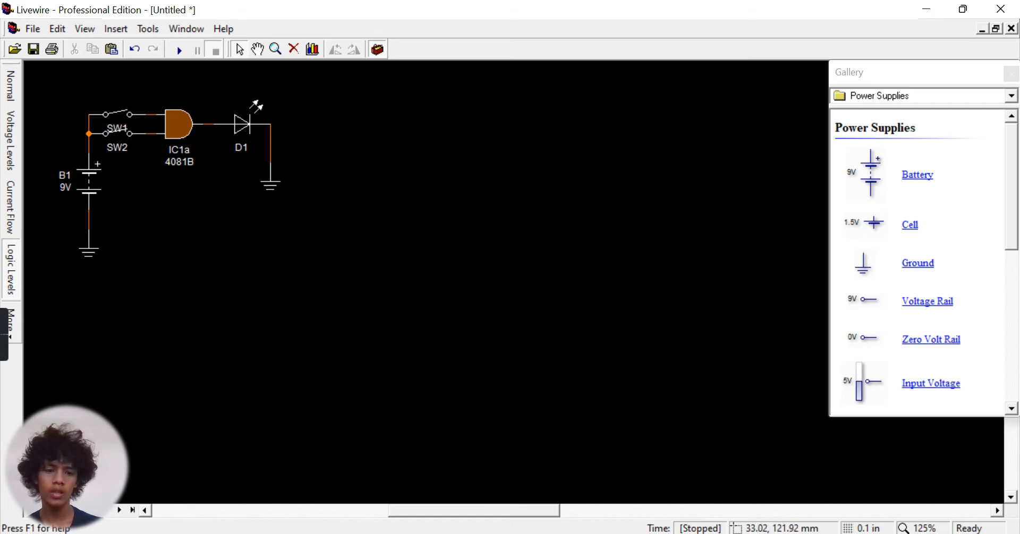
Switch to the browser to examine the AND gate's symbol and truth table in the Dicoding article, and return to Livewire.
mouse_move(685, 533)
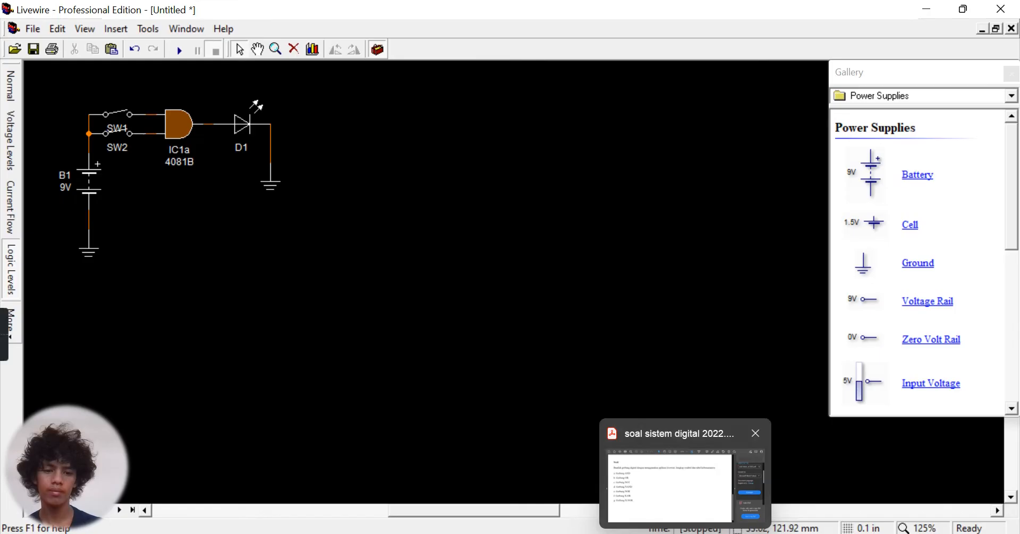
mouse_move(651, 533)
left_click(653, 496)
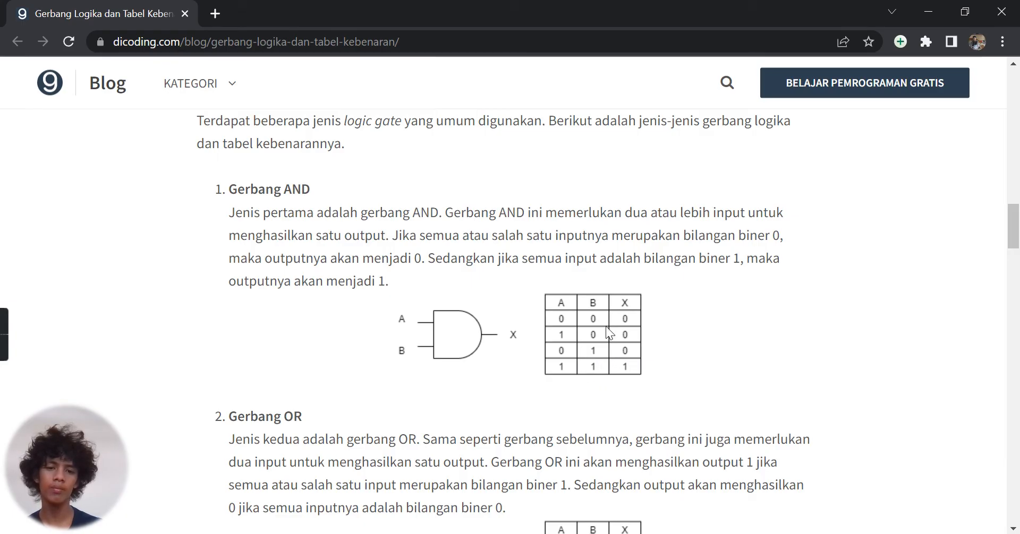
left_click(928, 11)
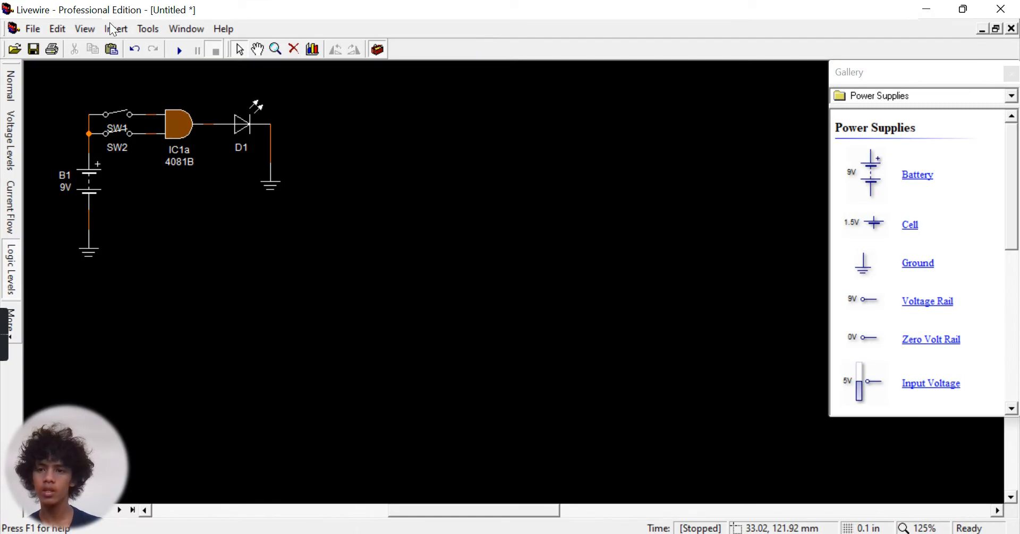
Run the simulation and toggle SW1 and SW2 to test the AND gate's input combinations, ending with both switches closed.
left_click(171, 51)
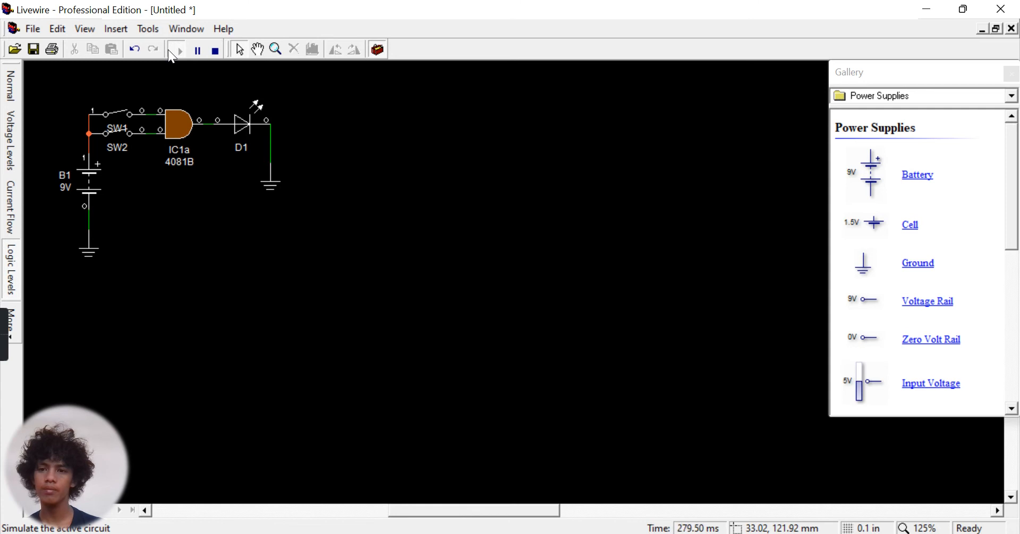
left_click(130, 133)
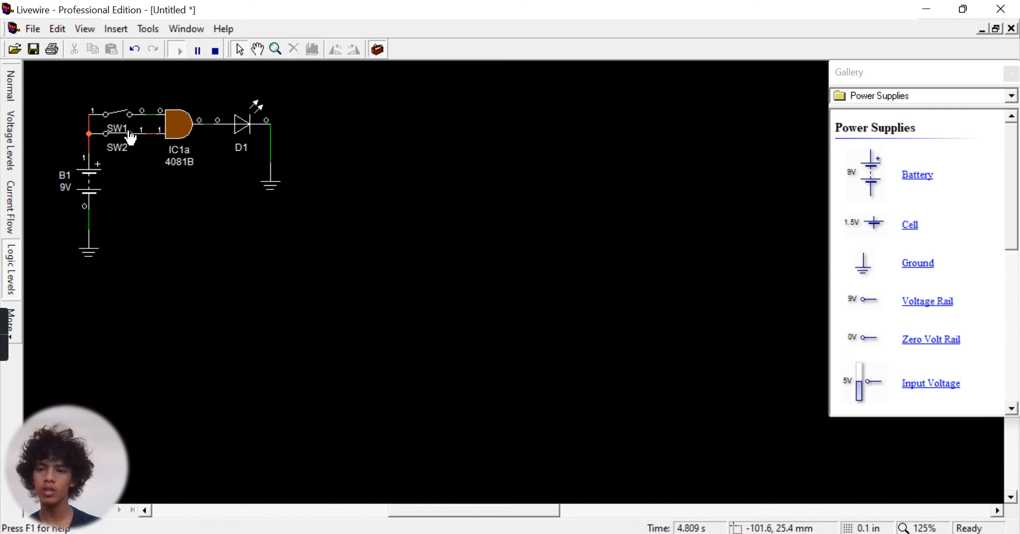
left_click(132, 118)
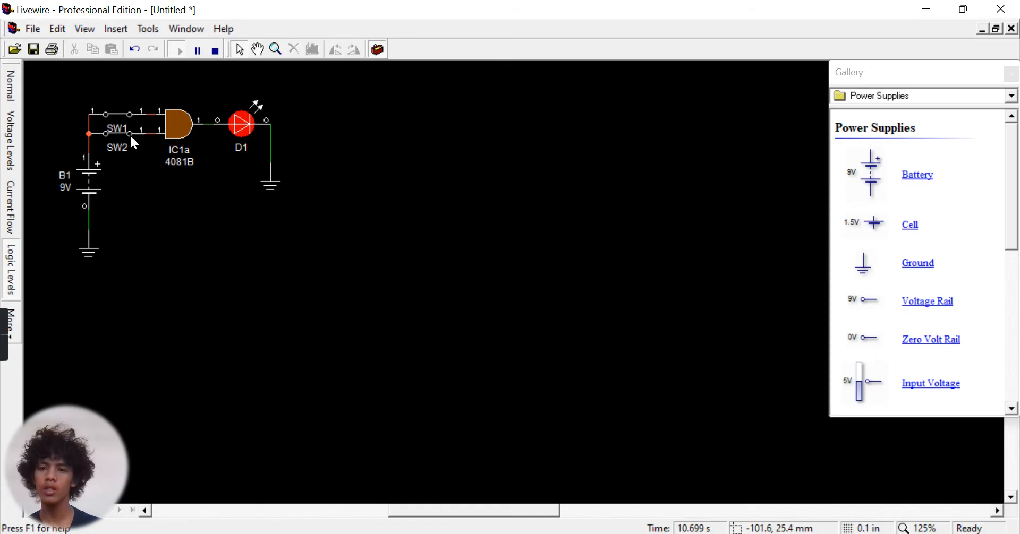
left_click(132, 140)
left_click(127, 116)
left_click(129, 117)
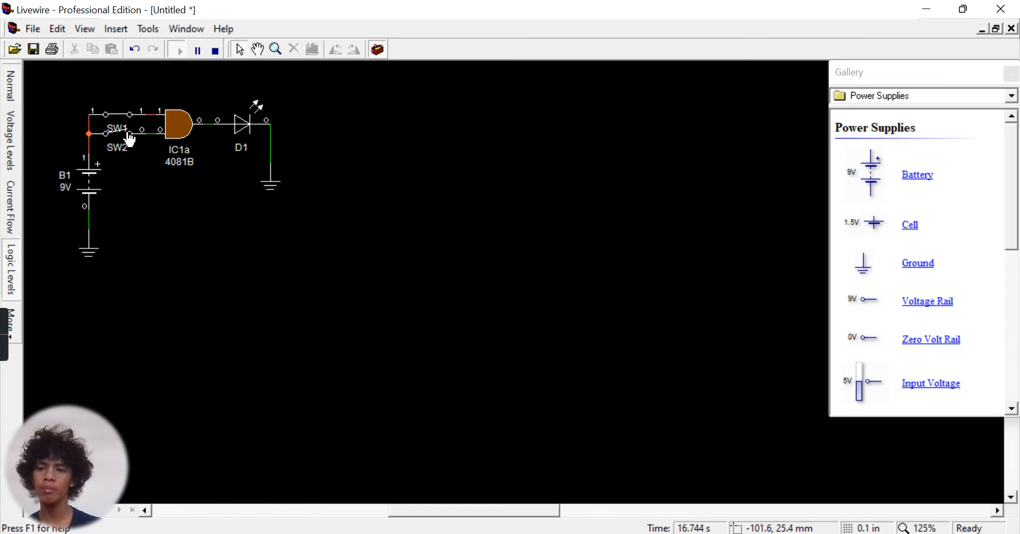
left_click(129, 139)
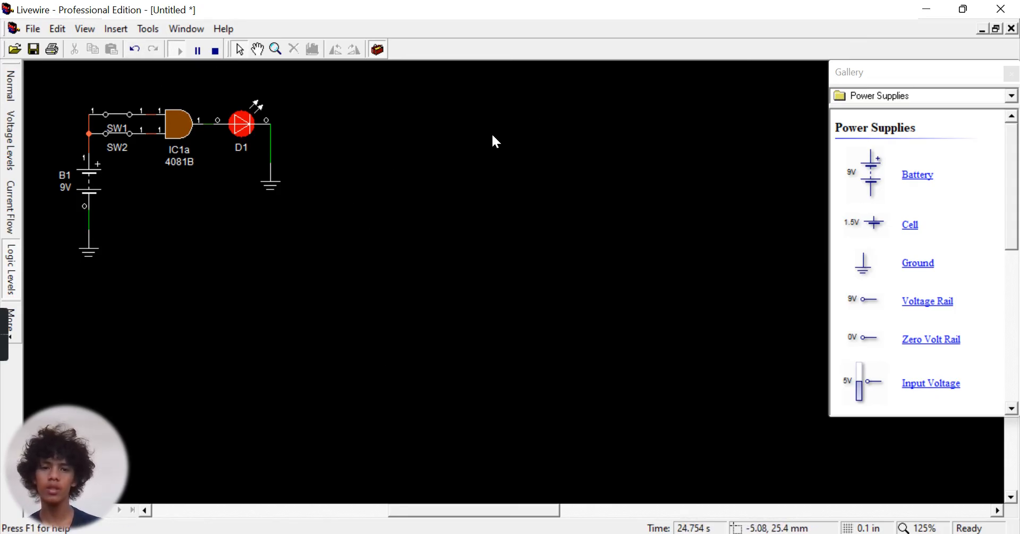
Switch to the browser, examine the OR gate's symbol and truth table in the article, and return to Livewire.
mouse_move(720, 533)
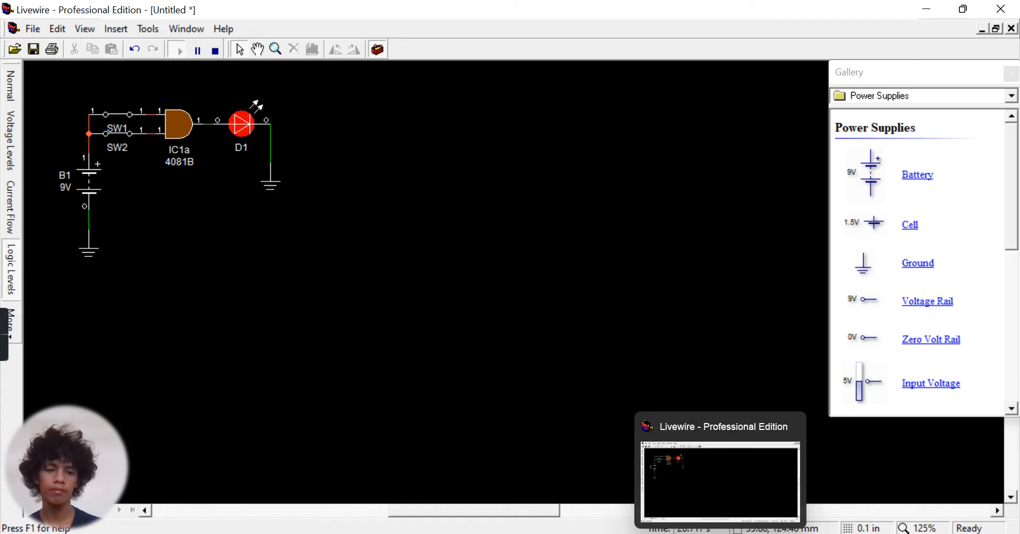
left_click(655, 474)
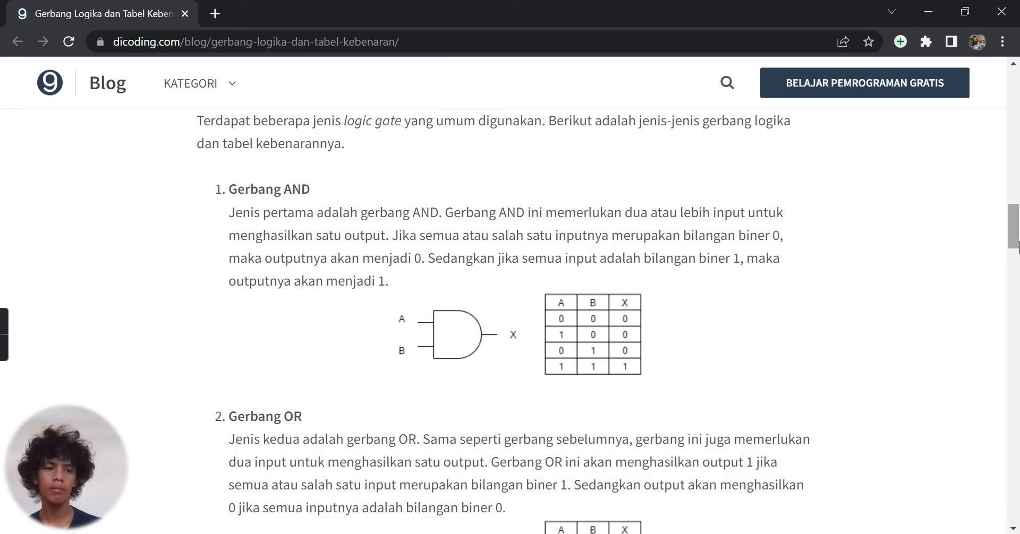
scroll(533, 334, "down", 3)
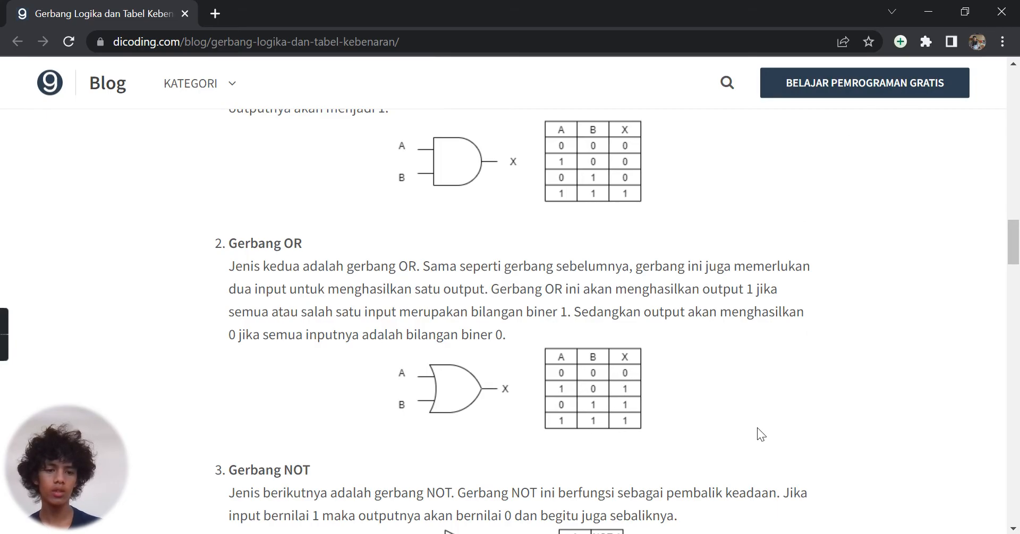
left_click(721, 489)
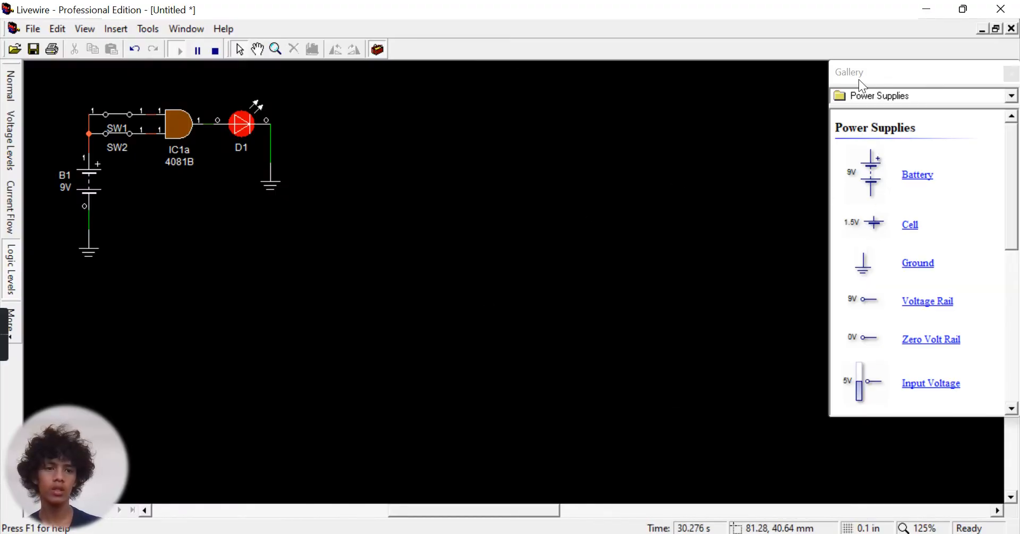
Place an OR gate from the Logic Gates category to the right of the AND circuit, level with the AND gate.
left_click(876, 94)
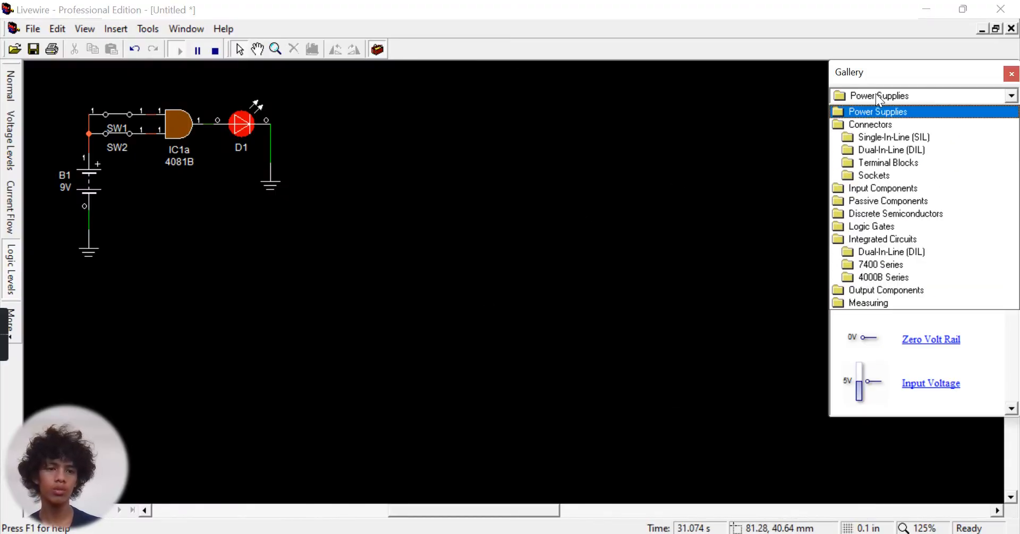
left_click(870, 226)
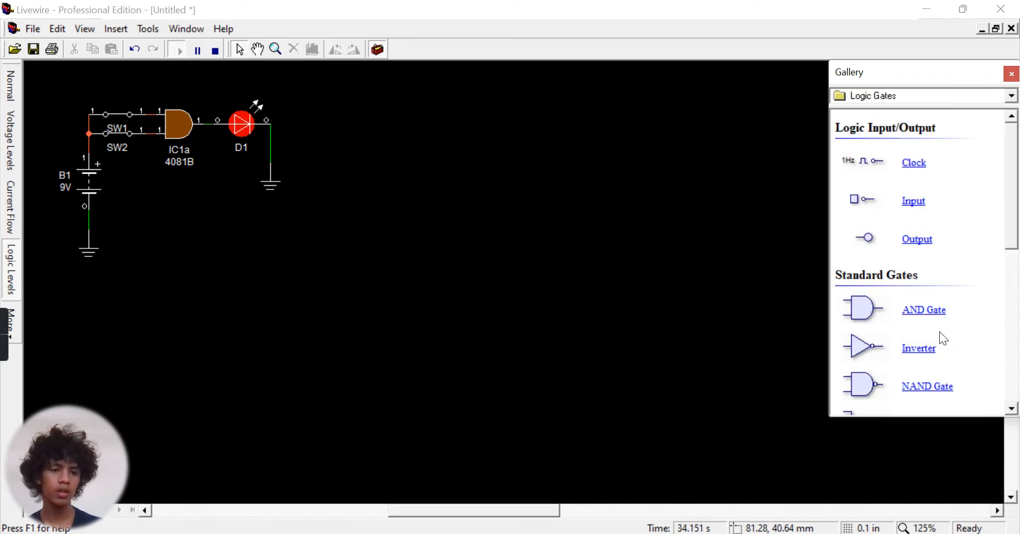
left_click_drag(1014, 199, 1017, 327)
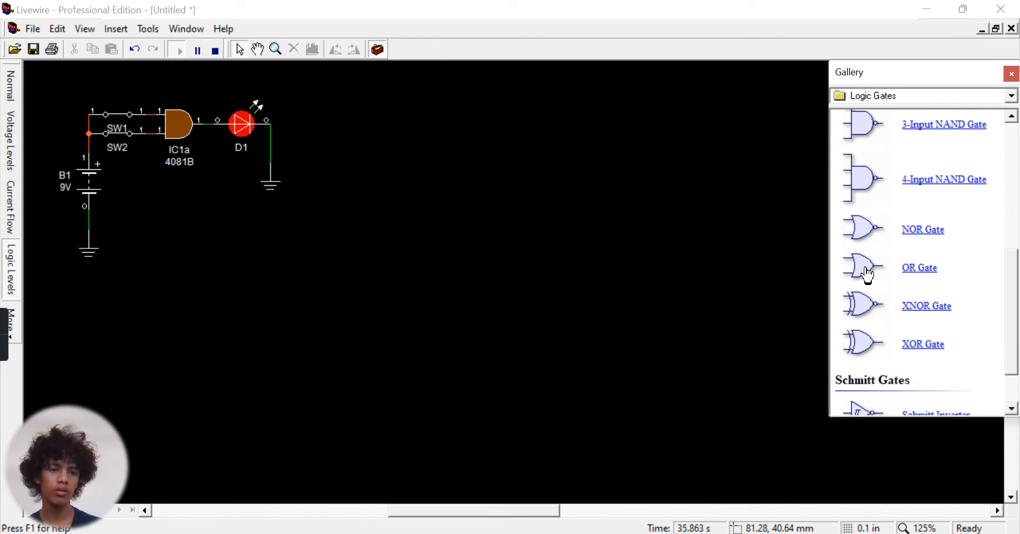
left_click_drag(866, 276, 403, 127)
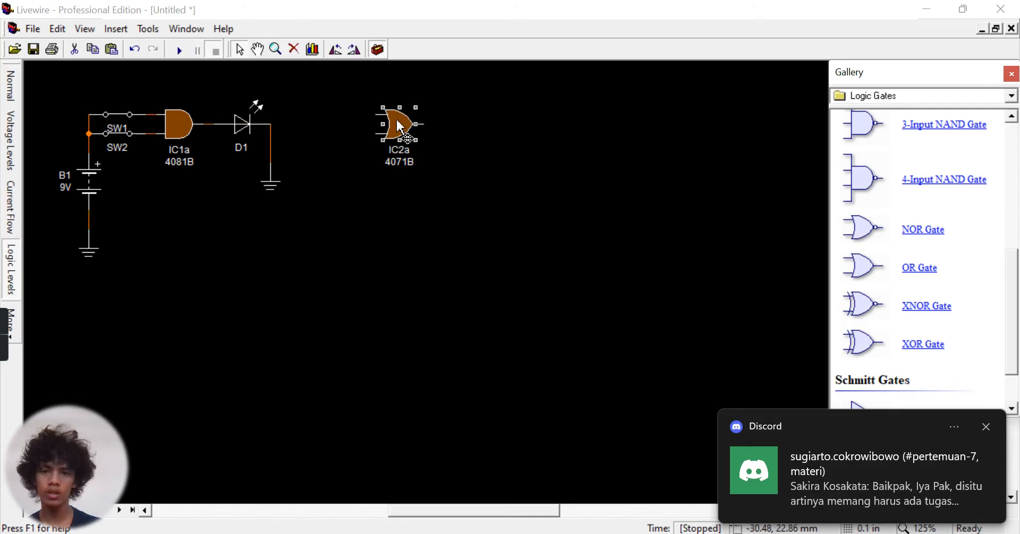
left_click(478, 192)
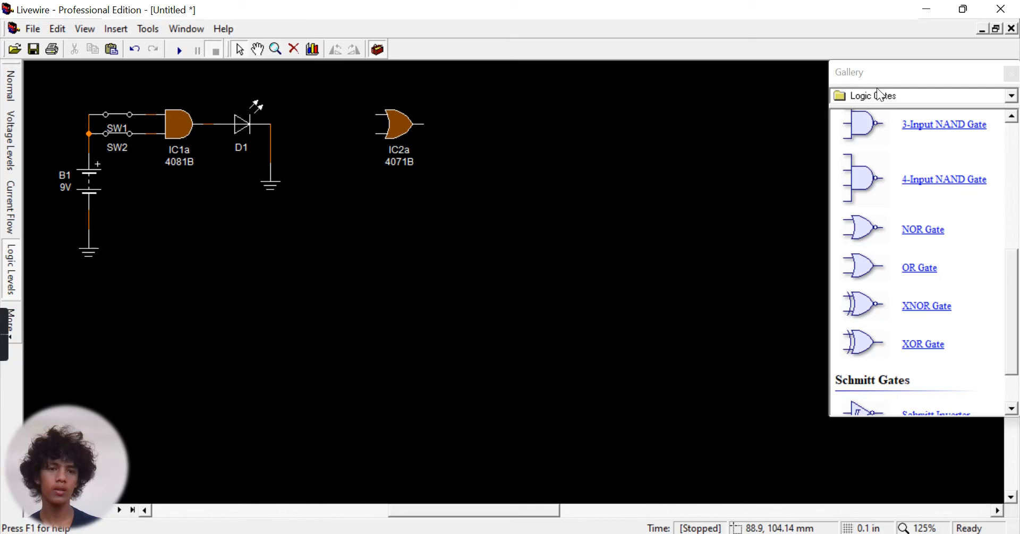
Place a 9V battery from the Power Supplies category below and to the left of the OR gate.
left_click(878, 103)
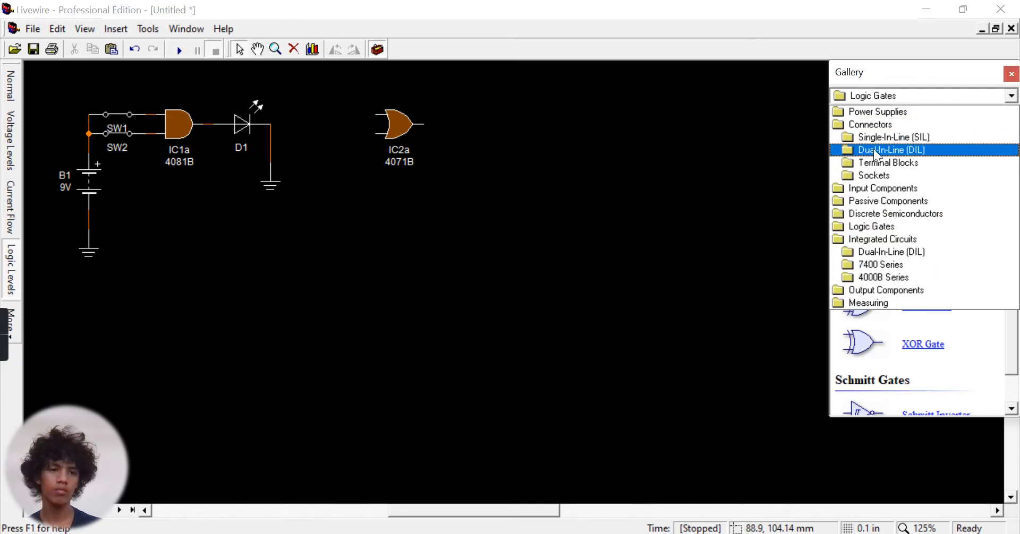
left_click(868, 111)
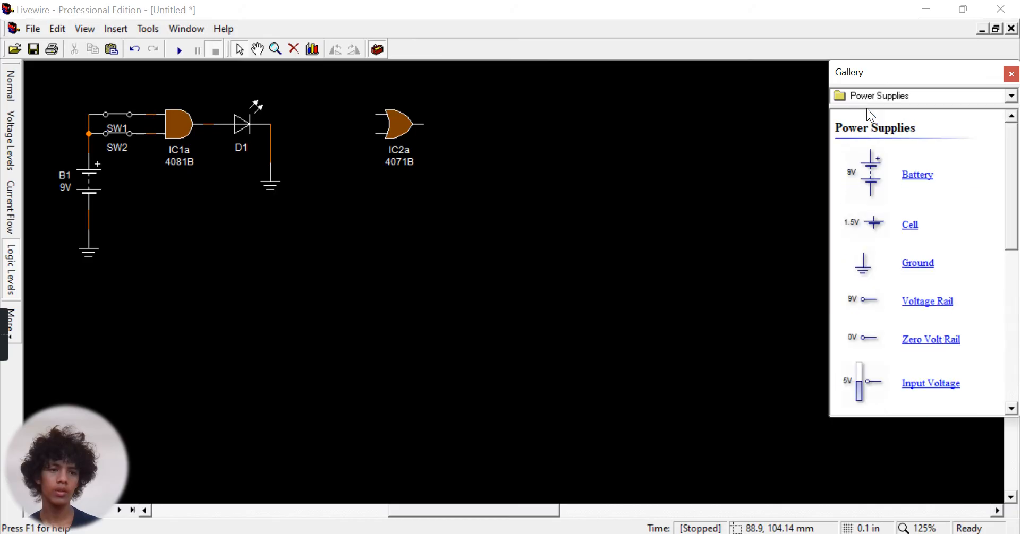
left_click_drag(877, 171, 869, 163)
left_click_drag(500, 198, 353, 195)
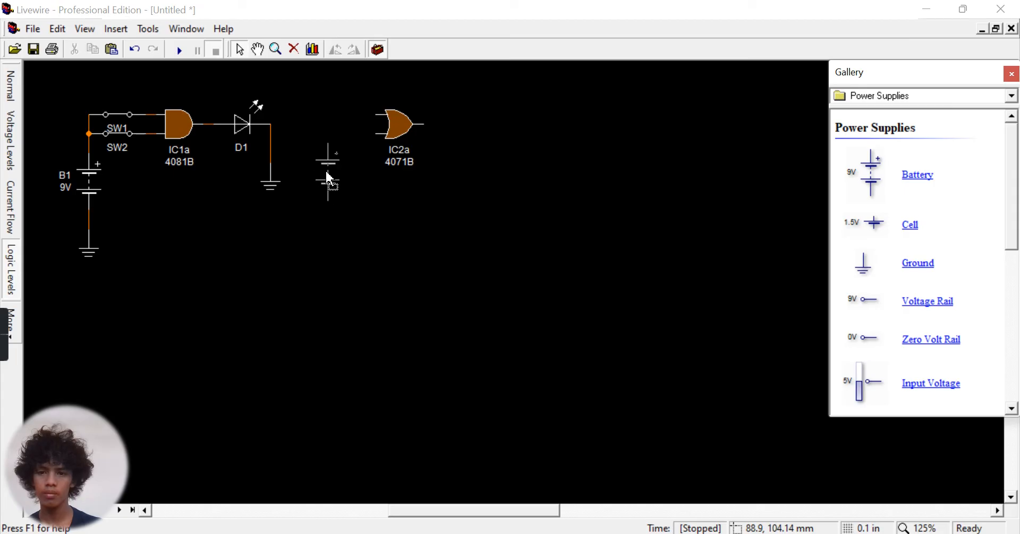
left_click_drag(321, 177, 318, 177)
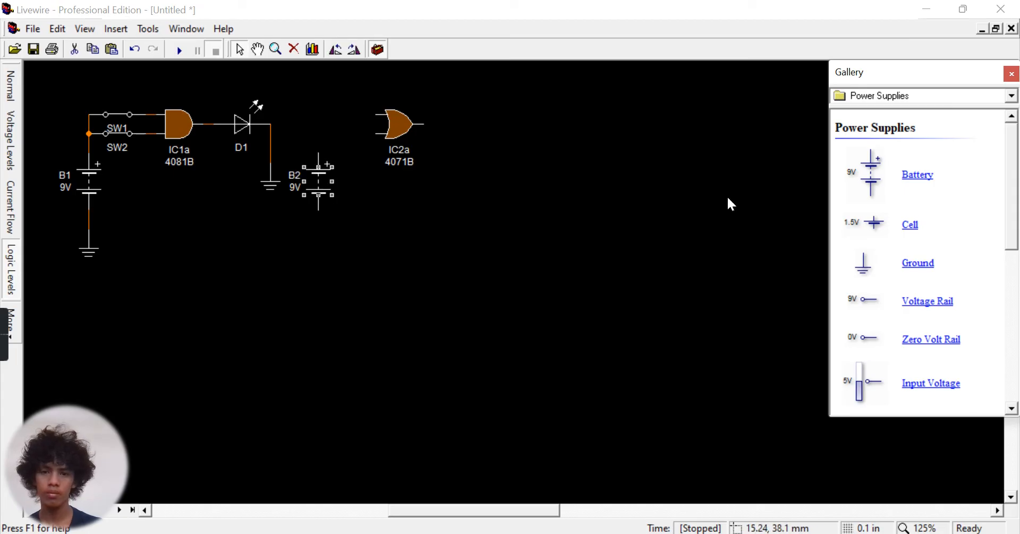
Place one ground below battery B2 and another to the right of the OR gate, and wire B2's negative terminal to its ground.
left_click_drag(864, 281, 322, 248)
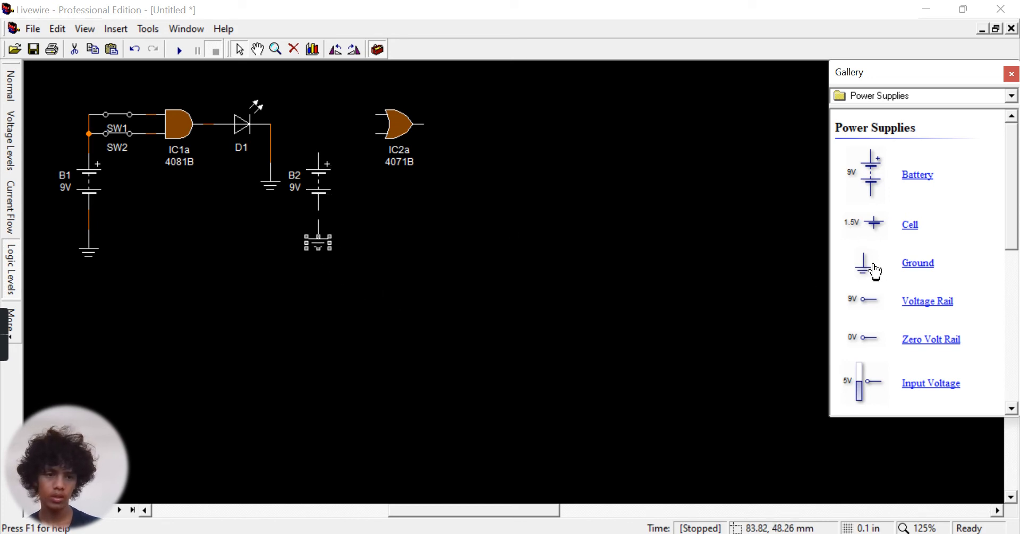
left_click_drag(864, 268, 533, 196)
left_click(608, 221)
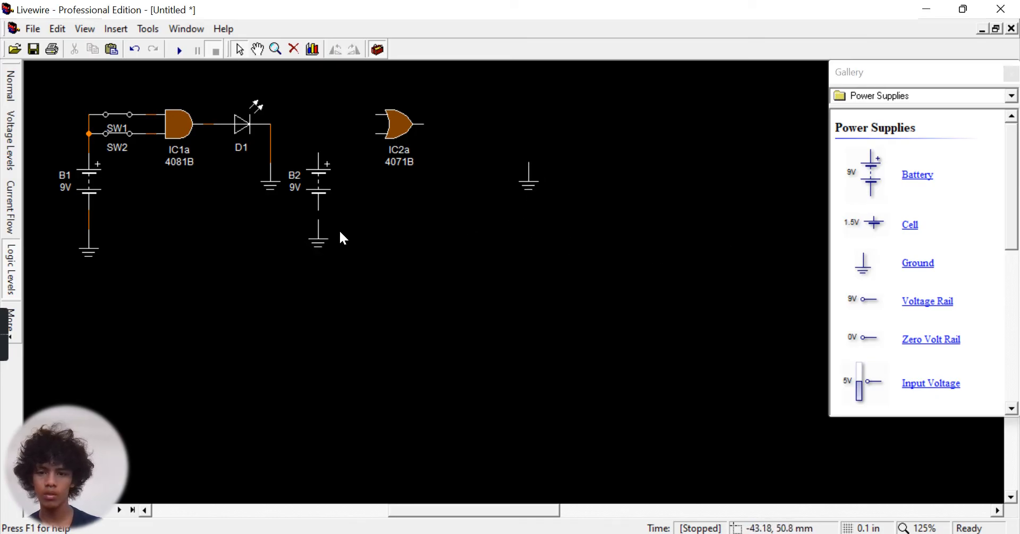
left_click_drag(321, 215, 320, 208)
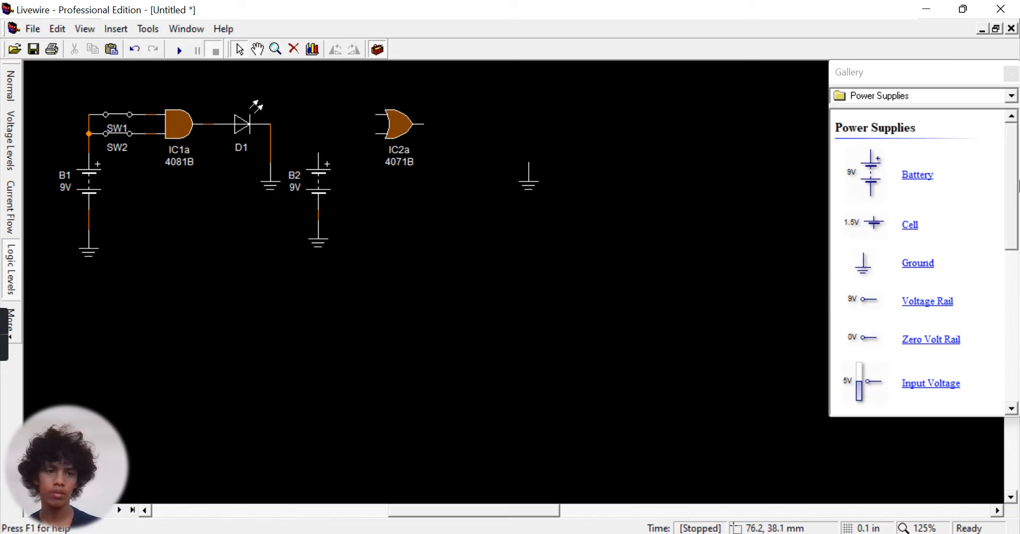
Place two SPST switches from the Input Components category, one in line with each input of the OR gate.
left_click(931, 99)
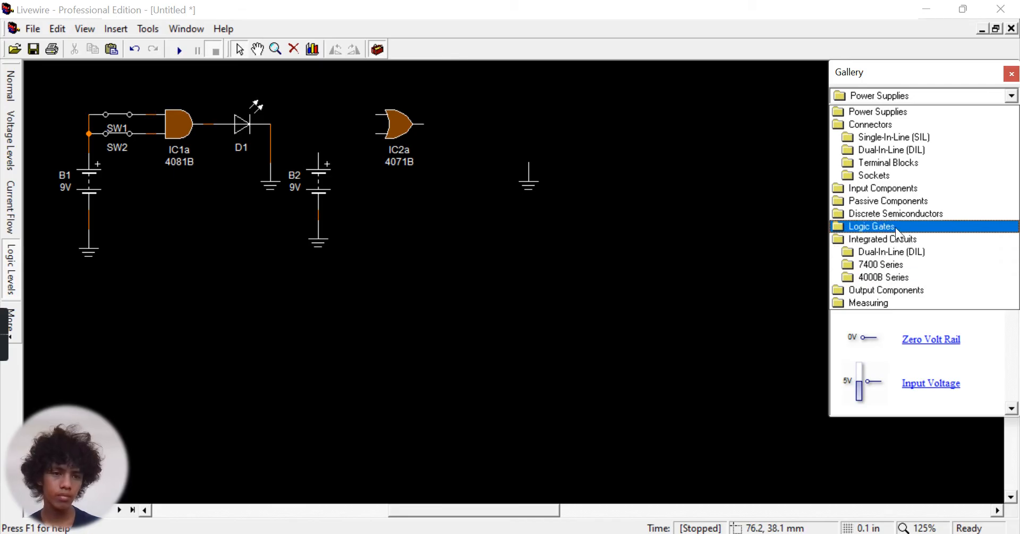
left_click(876, 189)
left_click_drag(859, 233, 350, 120)
left_click_drag(889, 243, 350, 130)
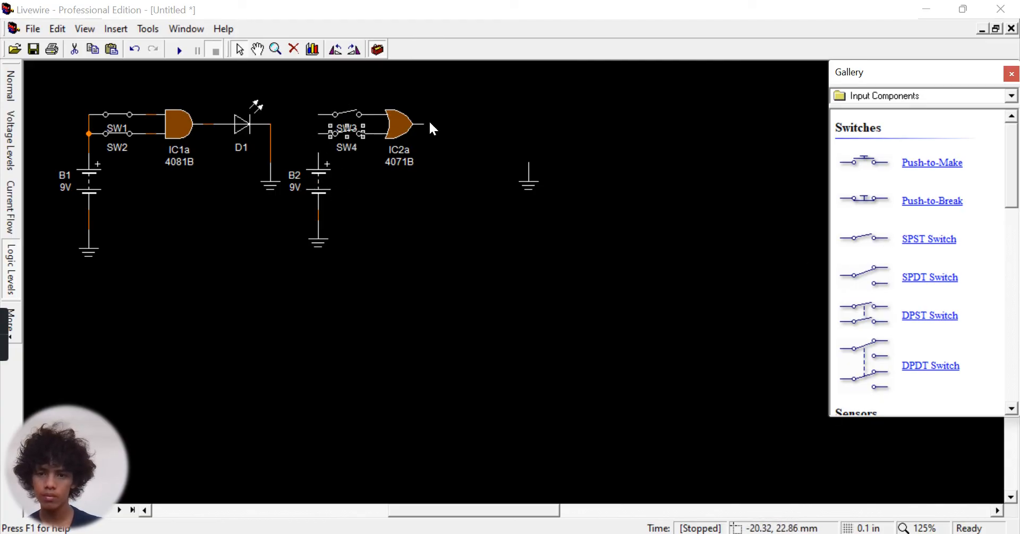
Shift the OR gate slightly right and wire battery B2 through switches SW3 and SW4 to its two inputs.
double_click(405, 127)
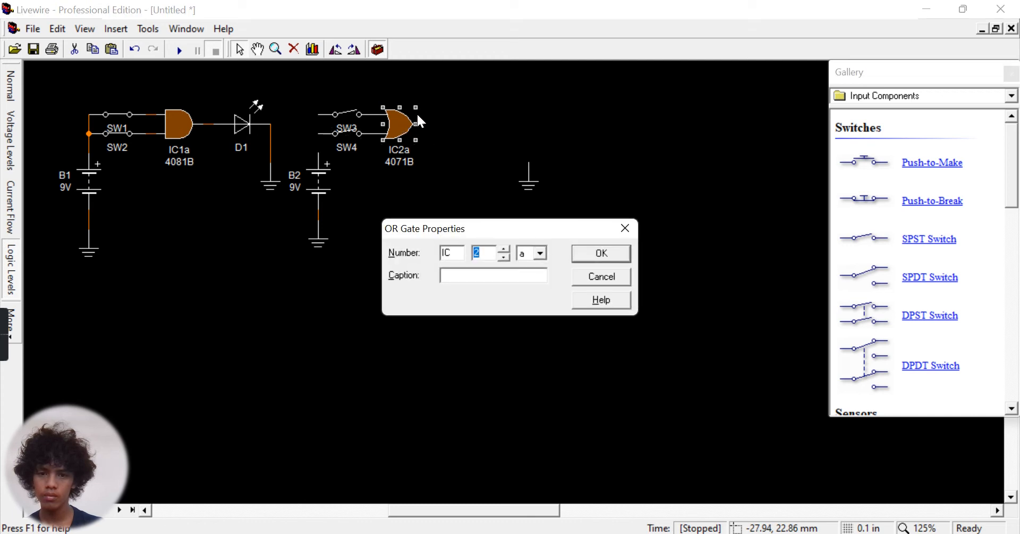
left_click(626, 230)
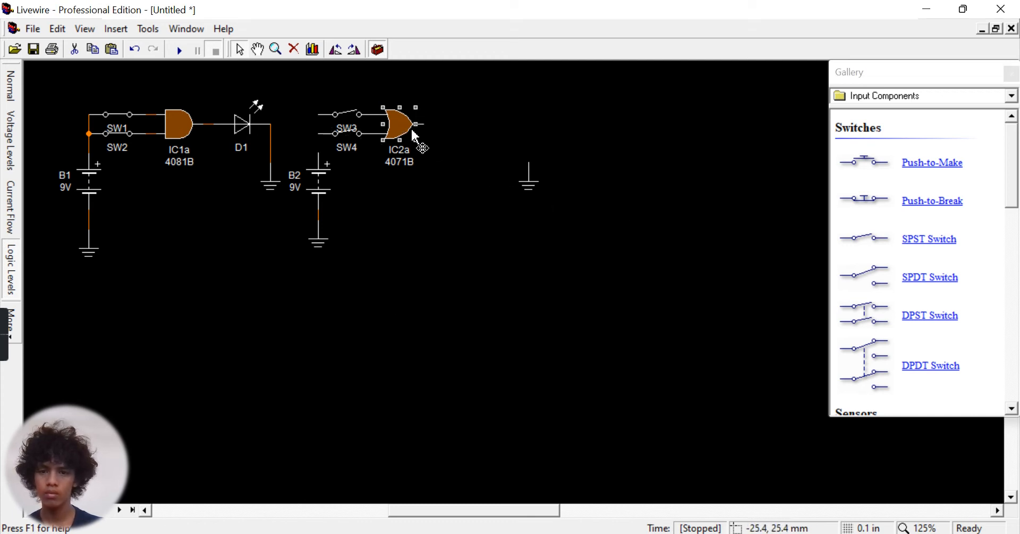
left_click_drag(413, 137, 422, 122)
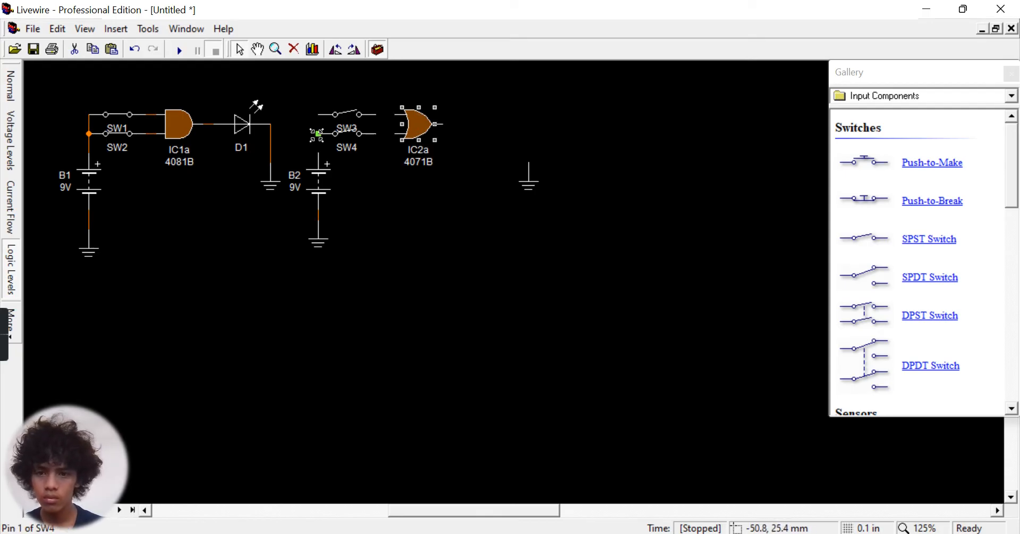
mouse_move(317, 154)
left_mouse_down()
mouse_move(319, 94)
mouse_move(320, 121)
mouse_move(405, 115)
mouse_move(387, 134)
mouse_move(397, 136)
left_mouse_up()
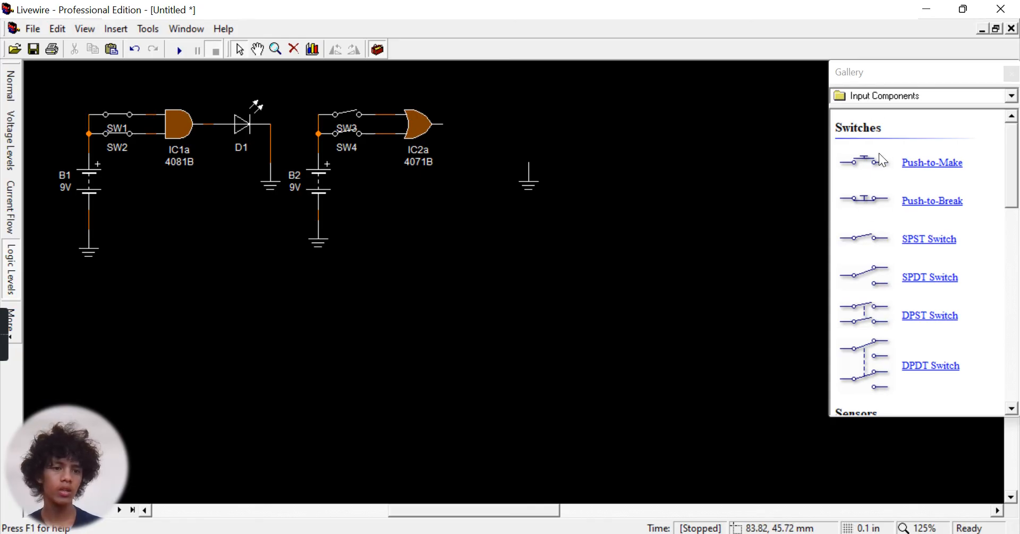
Place a flashing LED from the Output Components category and rotate it horizontally in line with the OR gate's output.
left_click(861, 97)
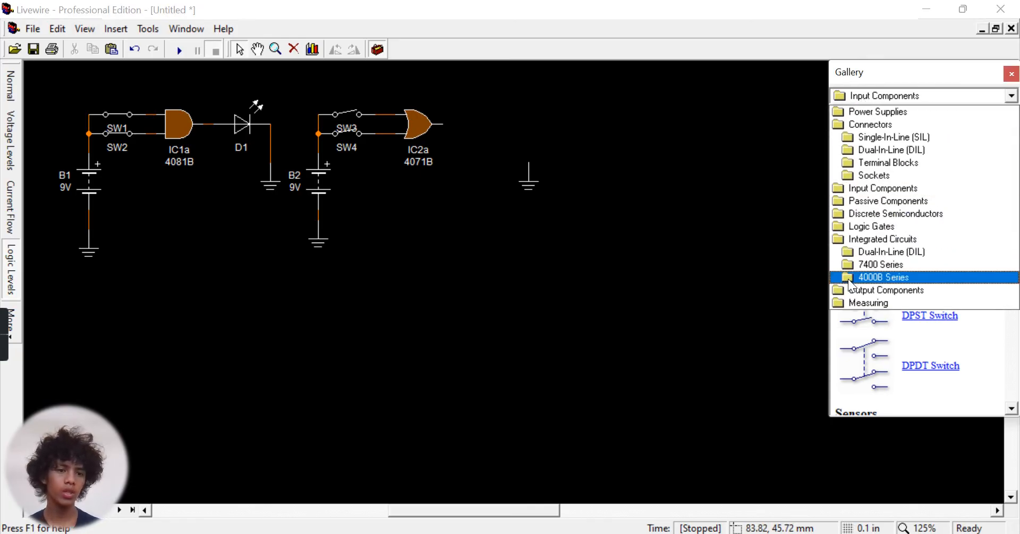
left_click(895, 291)
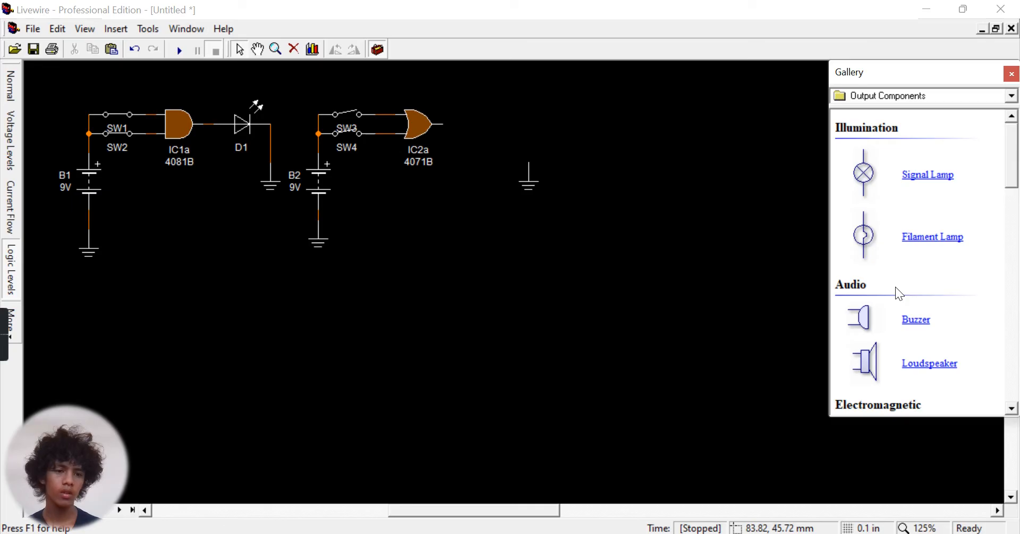
left_click_drag(1016, 158, 1017, 252)
left_click_drag(884, 290, 486, 130)
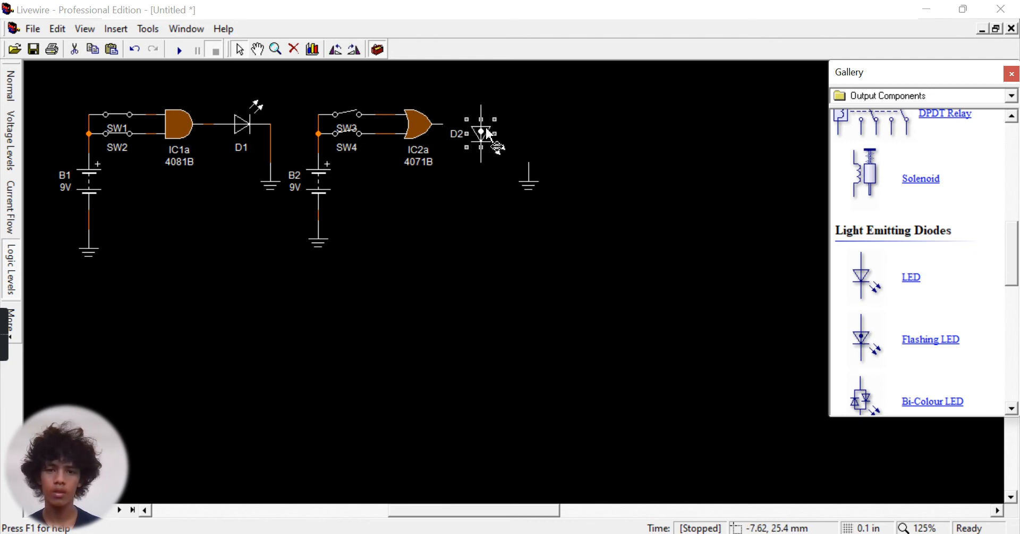
left_click(338, 51)
left_click_drag(480, 139, 453, 122)
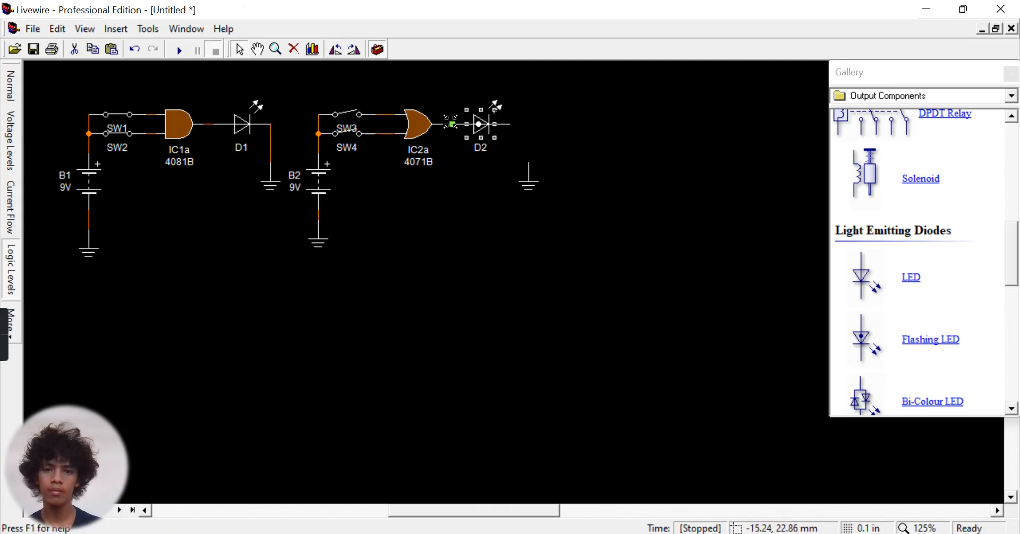
Wire the OR gate's output to LED D2 and D2's other end to the nearby ground, moving that ground slightly left.
left_click_drag(451, 124, 443, 124)
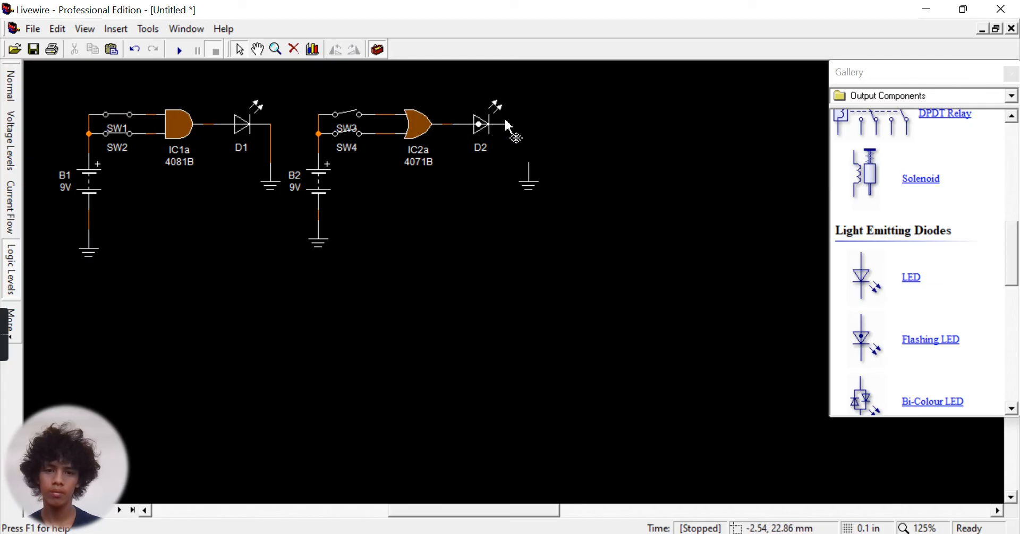
left_click_drag(510, 125, 515, 189)
left_click(531, 184)
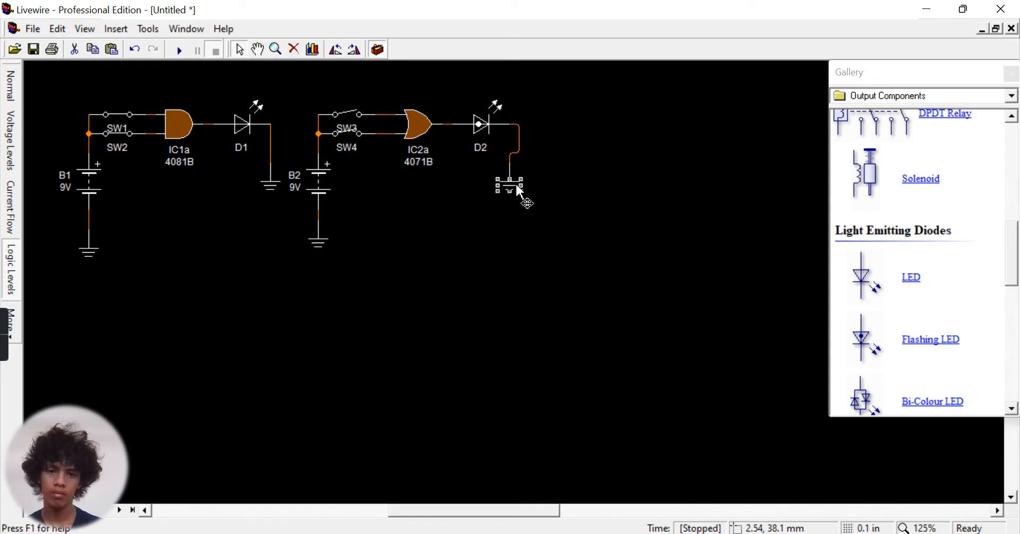
left_click(548, 207)
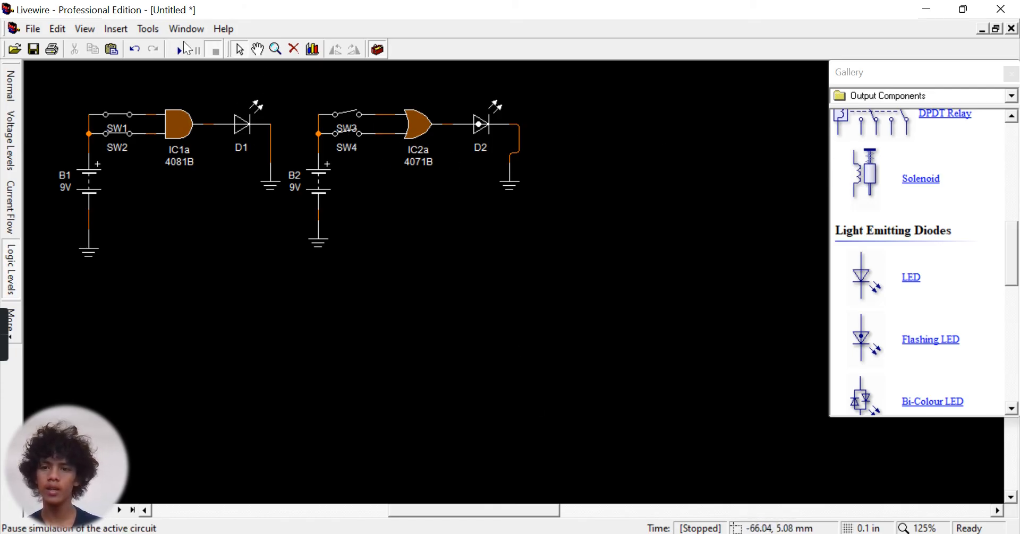
Run the simulation and toggle SW3 and SW4 to test the OR gate's input combinations, ending with both switches closed.
left_click(176, 54)
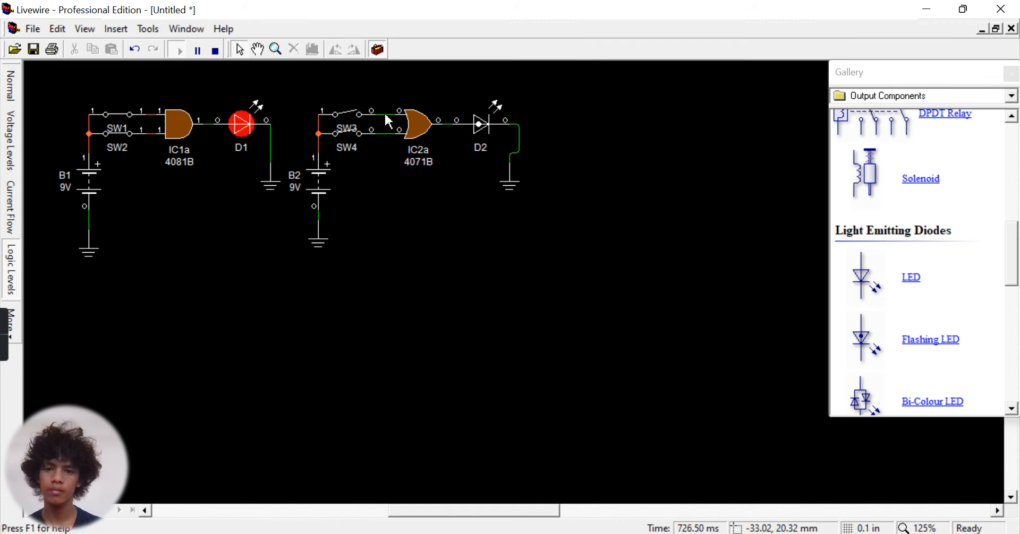
left_click(363, 139)
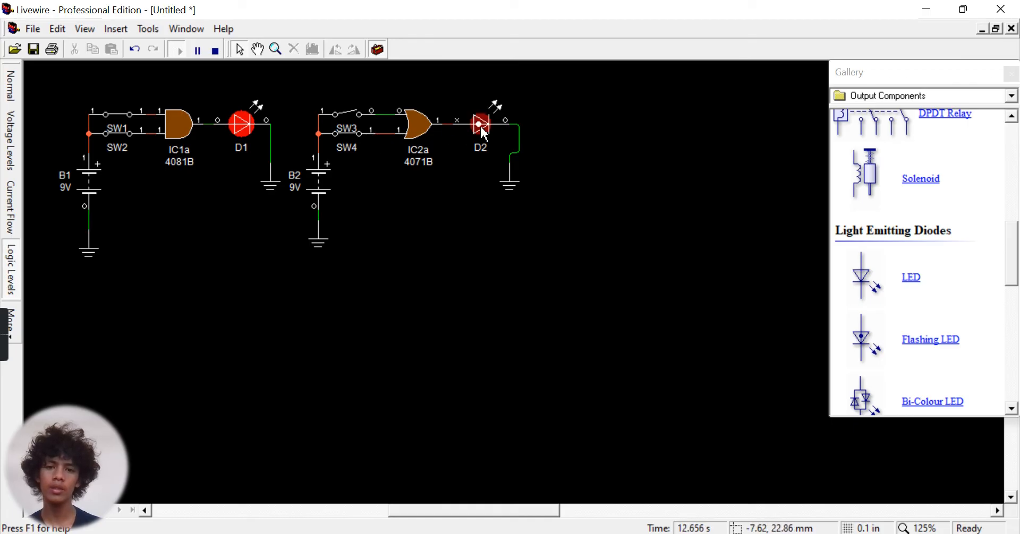
left_click(362, 142)
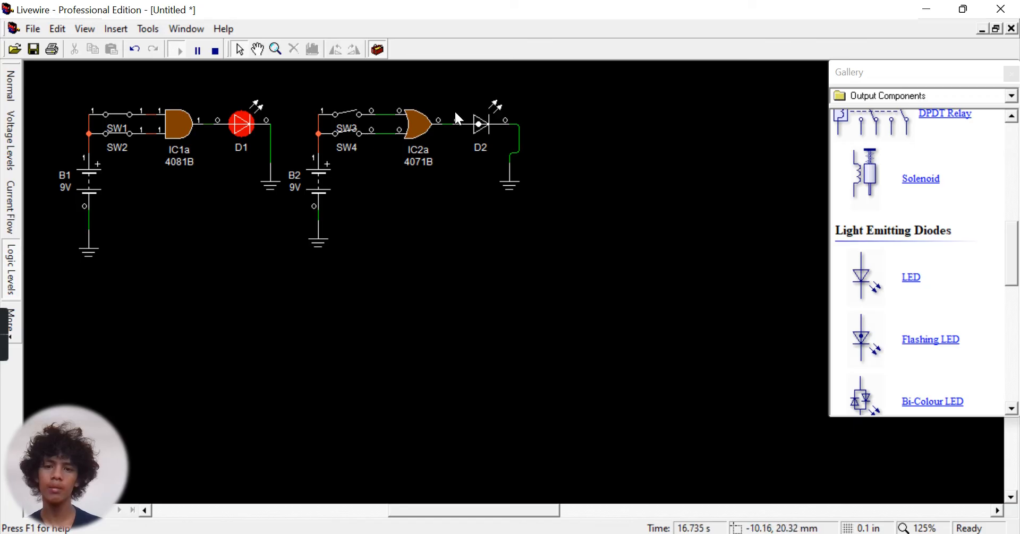
left_click(362, 124)
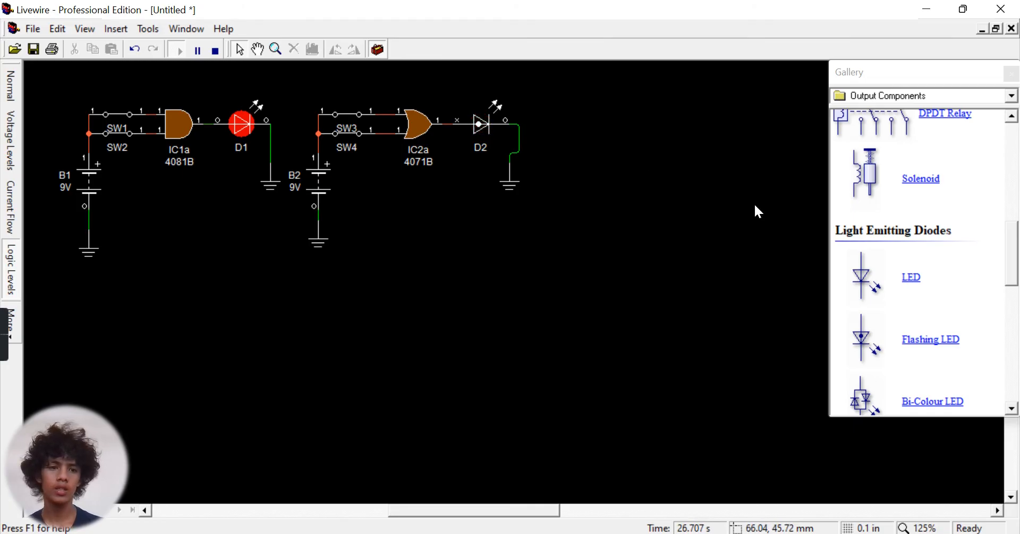
Switch to the browser, examine the NOT gate's symbol and truth table in the article, and return to Livewire.
mouse_move(685, 533)
mouse_move(649, 531)
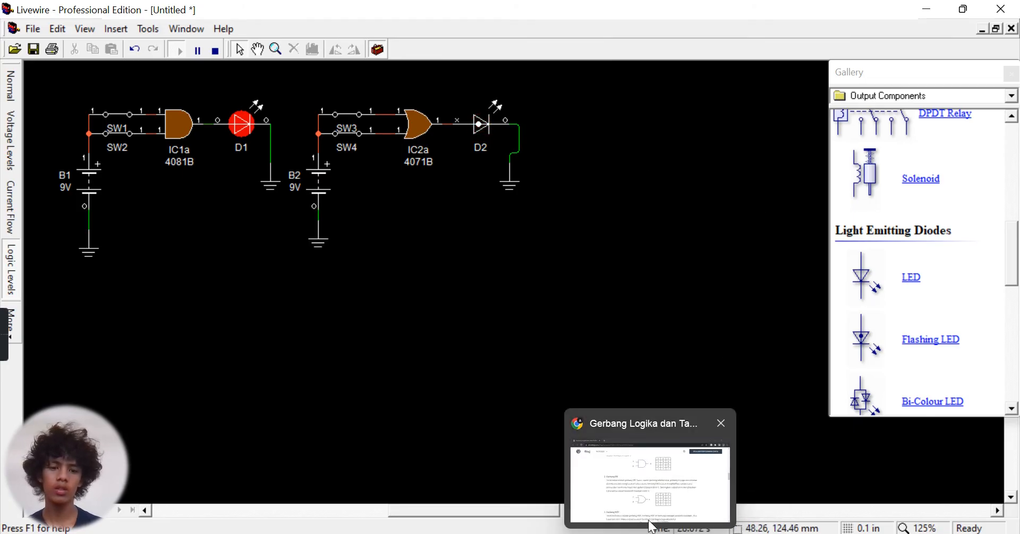
left_click(648, 505)
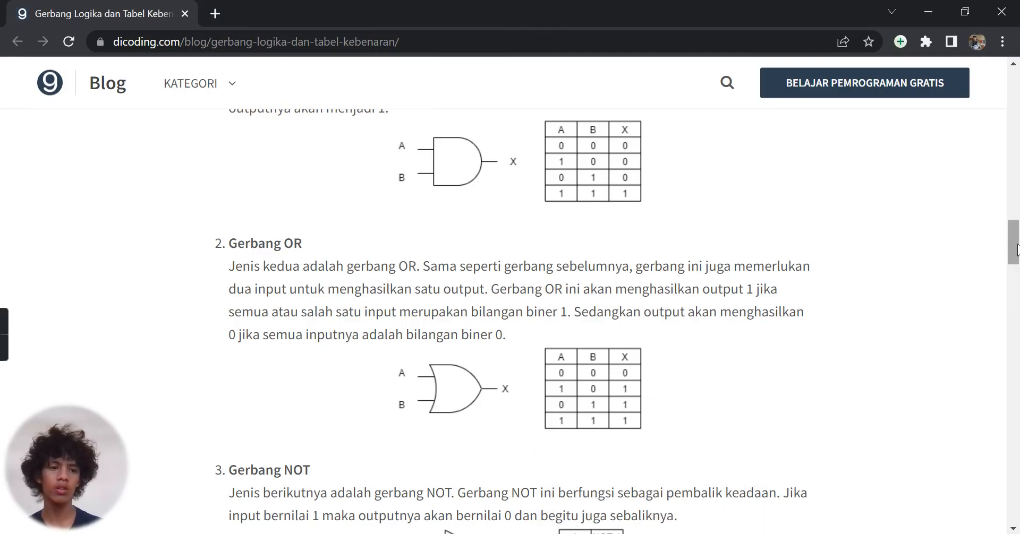
left_click_drag(1019, 249, 1019, 269)
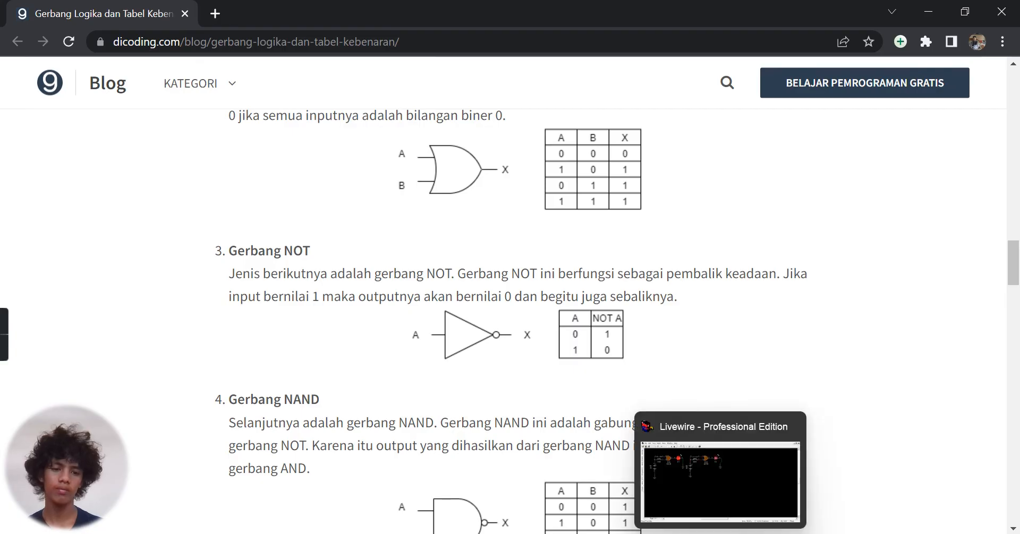
left_click(712, 532)
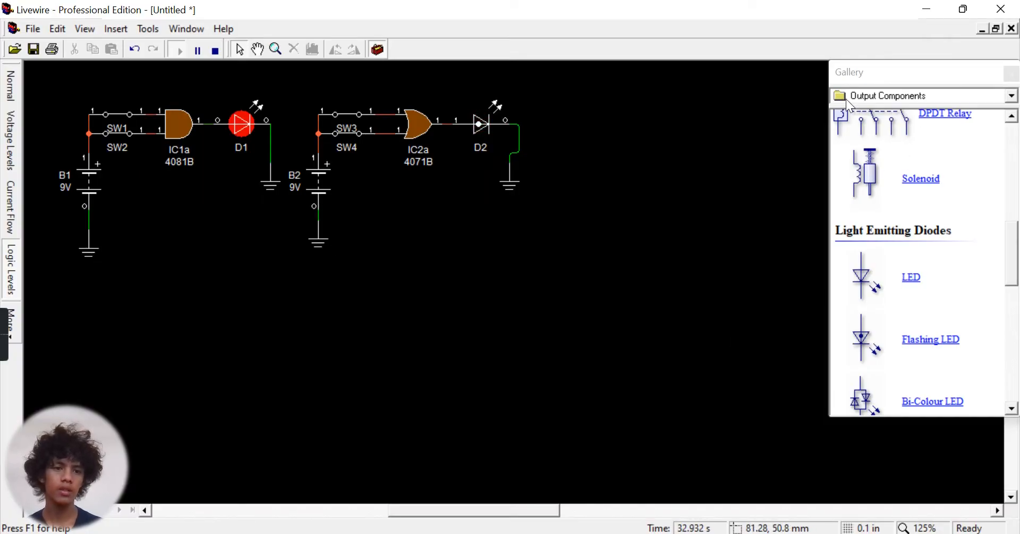
Place an inverter from the Logic Gates category to the right of the OR circuit.
left_click(863, 96)
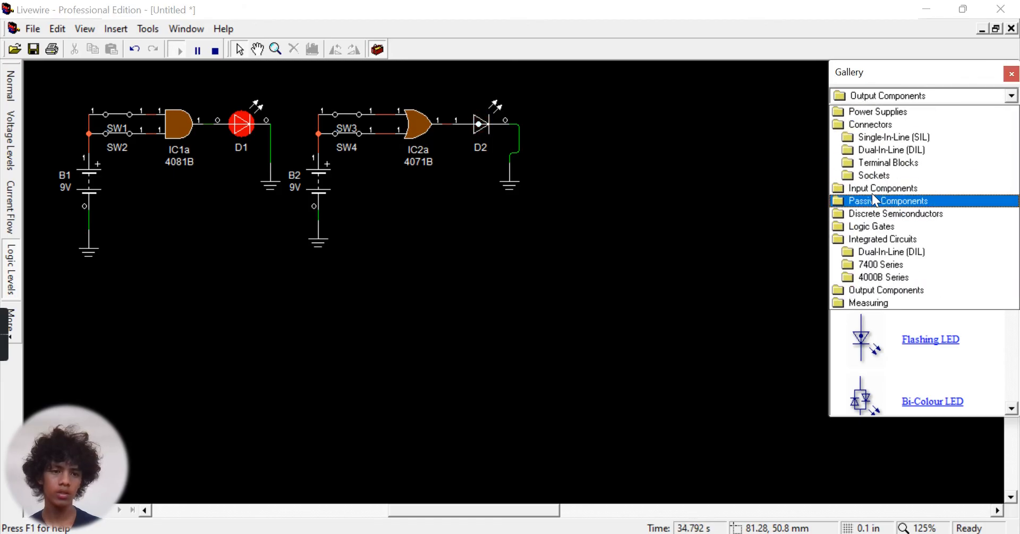
left_click(878, 226)
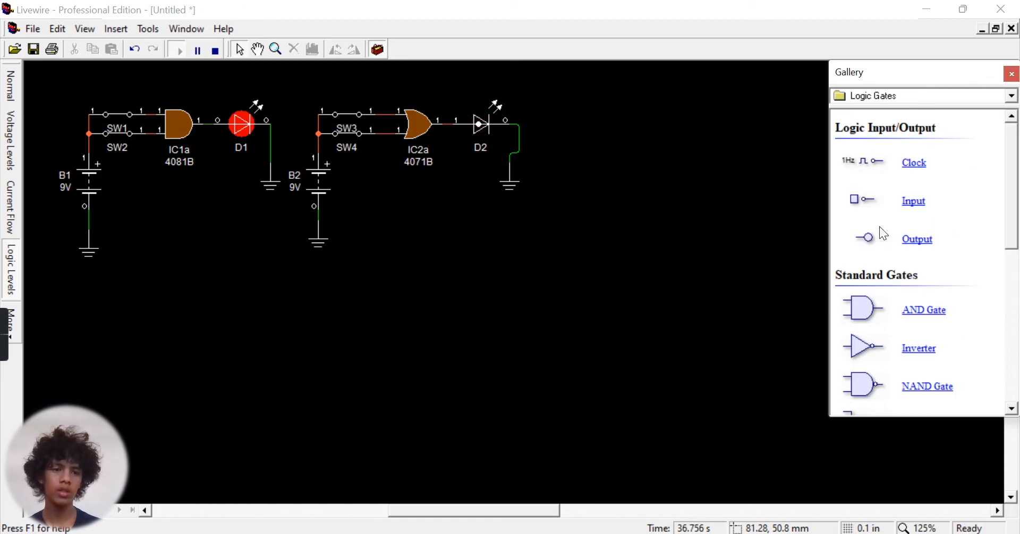
left_click_drag(1010, 213, 1016, 302)
scroll(877, 213, "up", 3)
left_click_drag(860, 219, 641, 142)
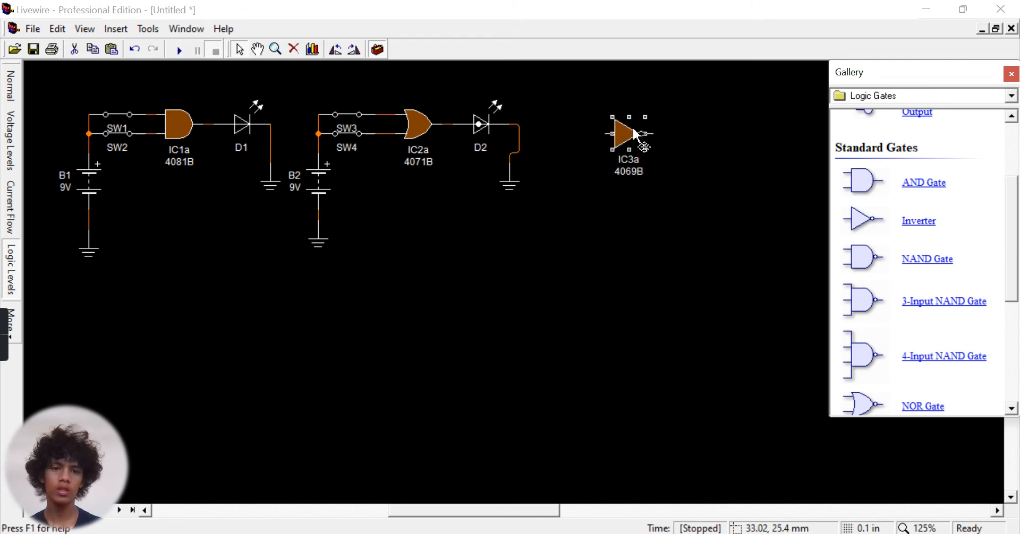
left_click(718, 205)
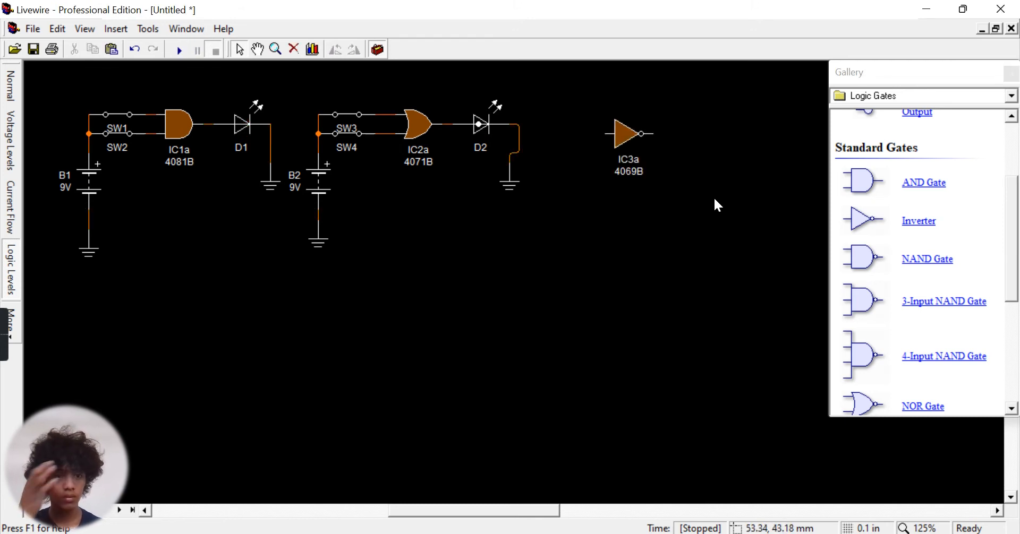
Place a 9V battery from the Power Supplies category below and to the left of the inverter.
left_click(890, 95)
left_click(871, 113)
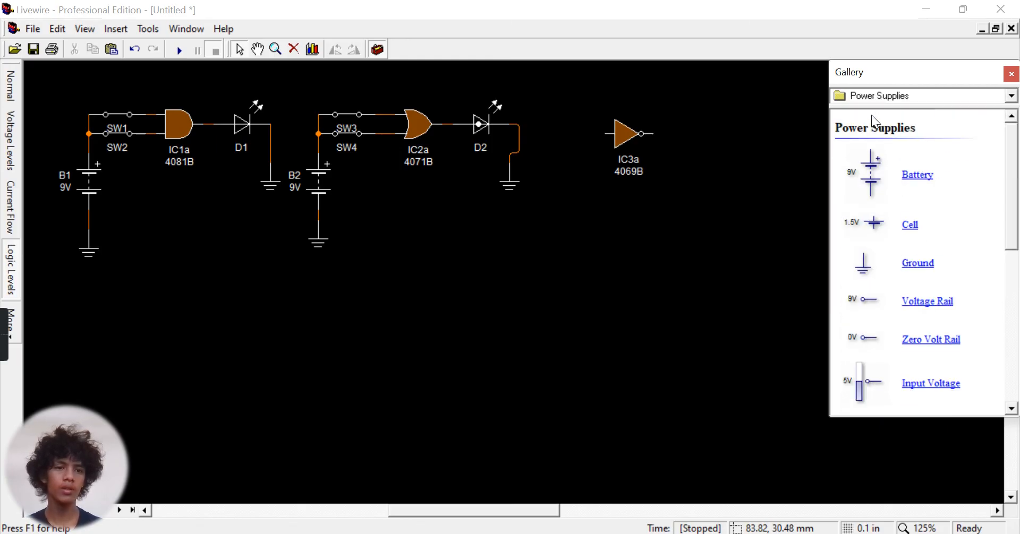
left_click_drag(869, 165, 726, 192)
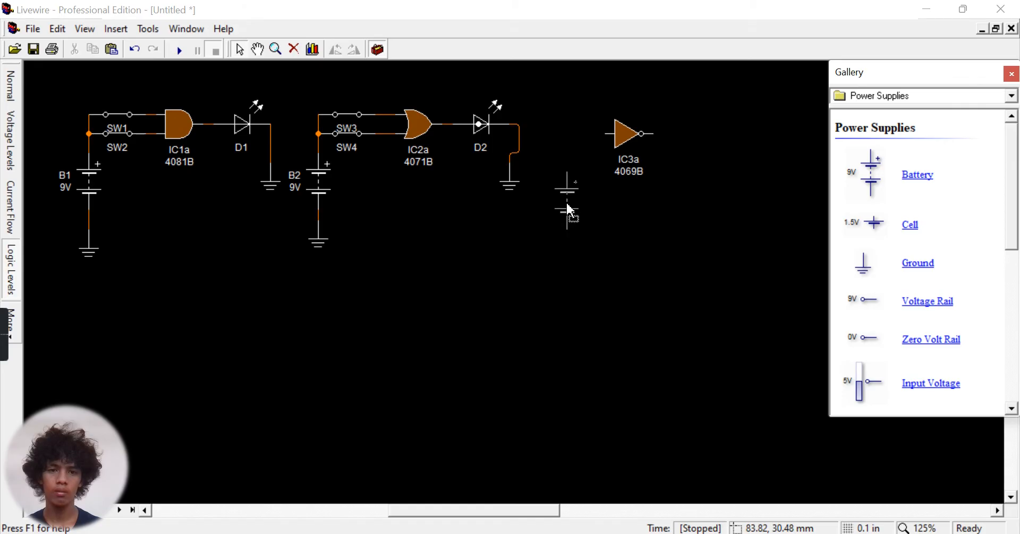
left_click_drag(566, 204, 566, 205)
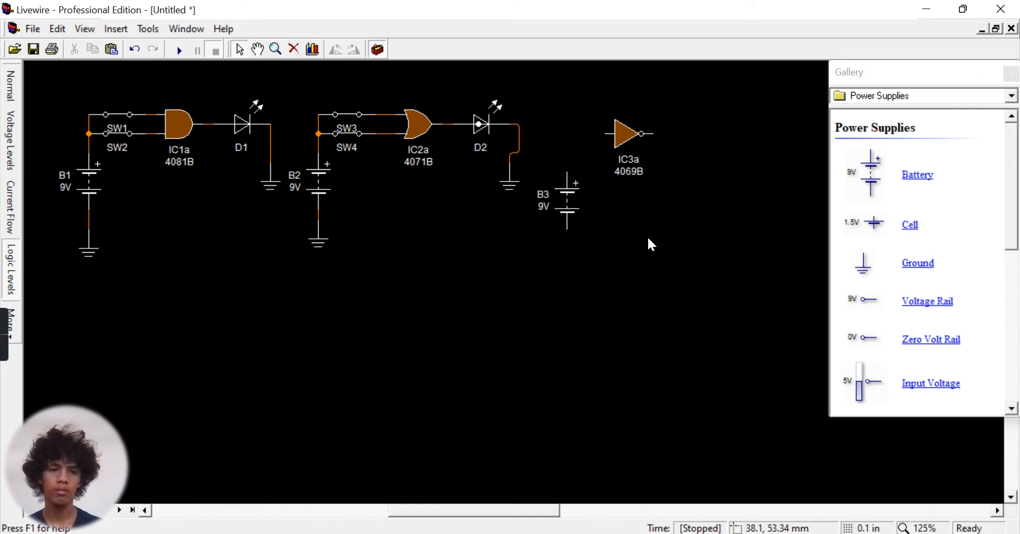
Place one ground directly below battery B3 and a second ground below and to the right of the inverter.
left_click_drag(863, 267, 567, 264)
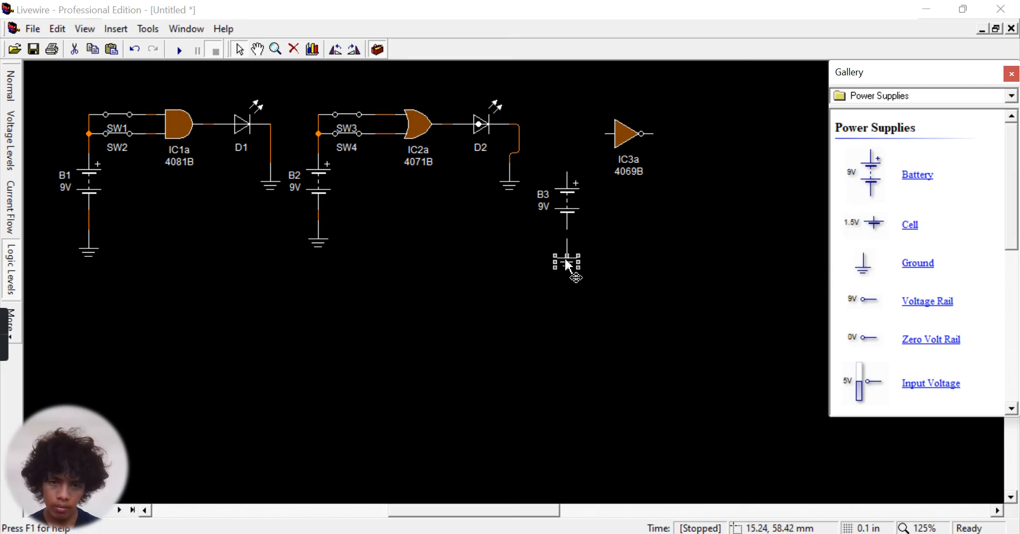
left_click_drag(869, 273, 749, 254)
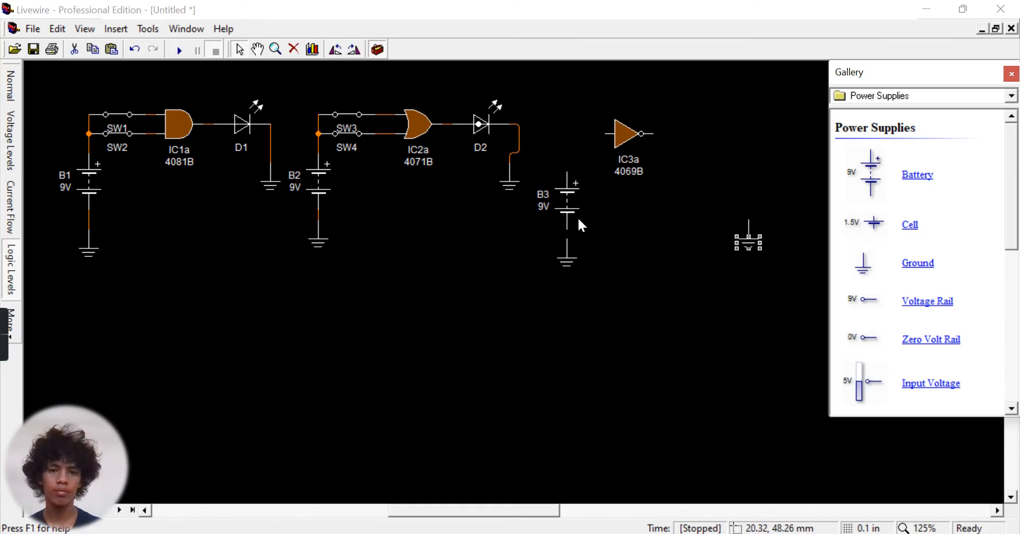
left_click(568, 208)
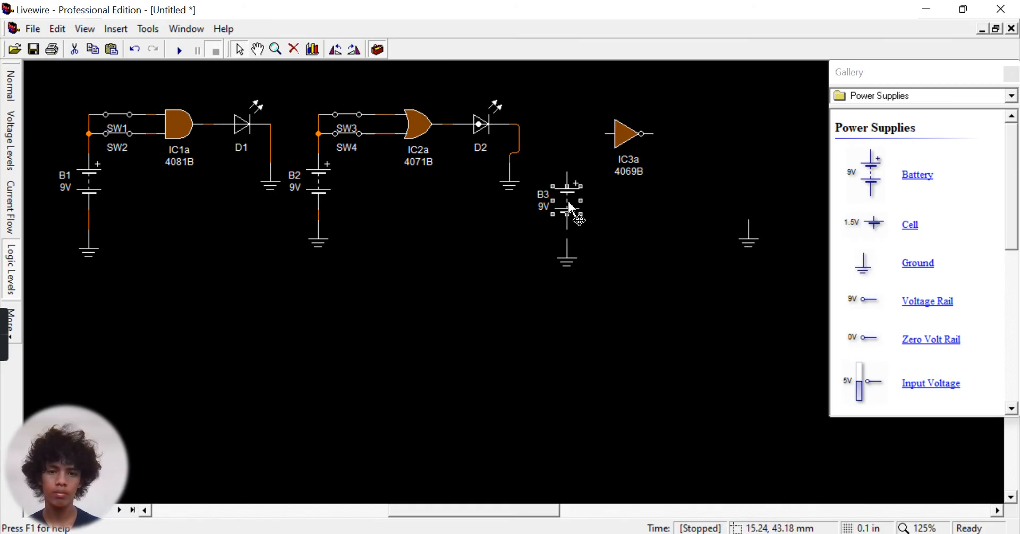
Place an SPST switch from the Input Components category between battery B3 and the inverter, shifting the inverter right to make room.
left_click(860, 97)
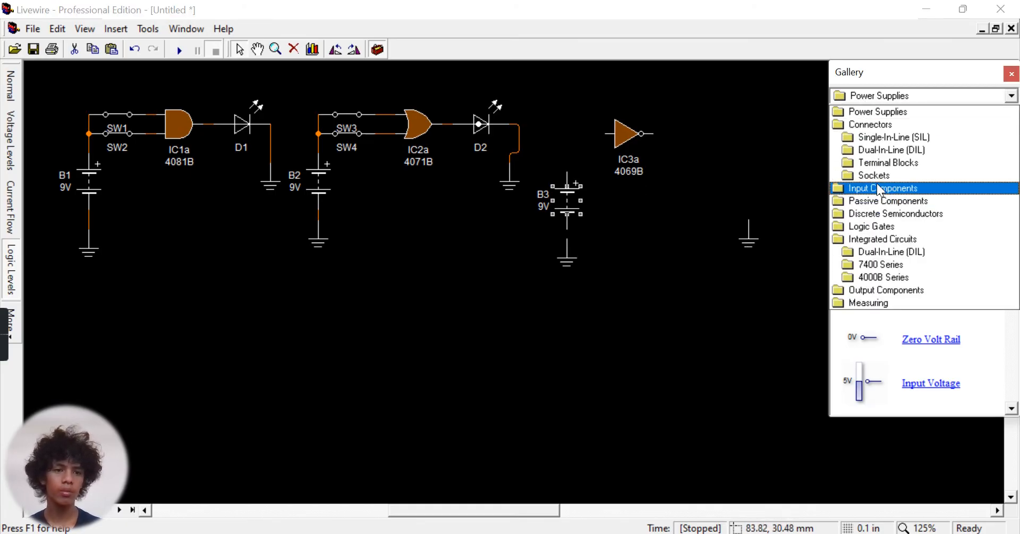
left_click(877, 187)
left_click_drag(858, 235, 685, 128)
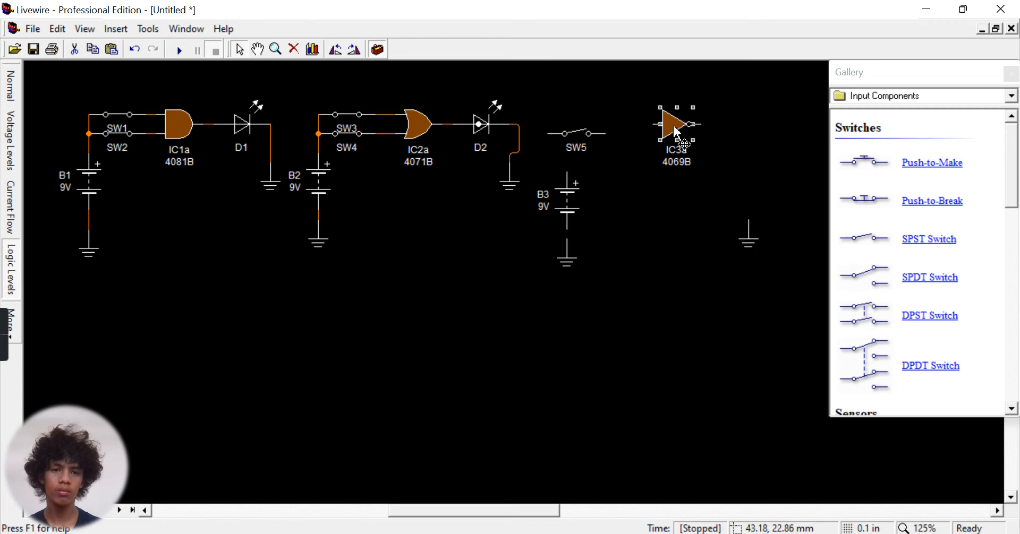
left_click(577, 135)
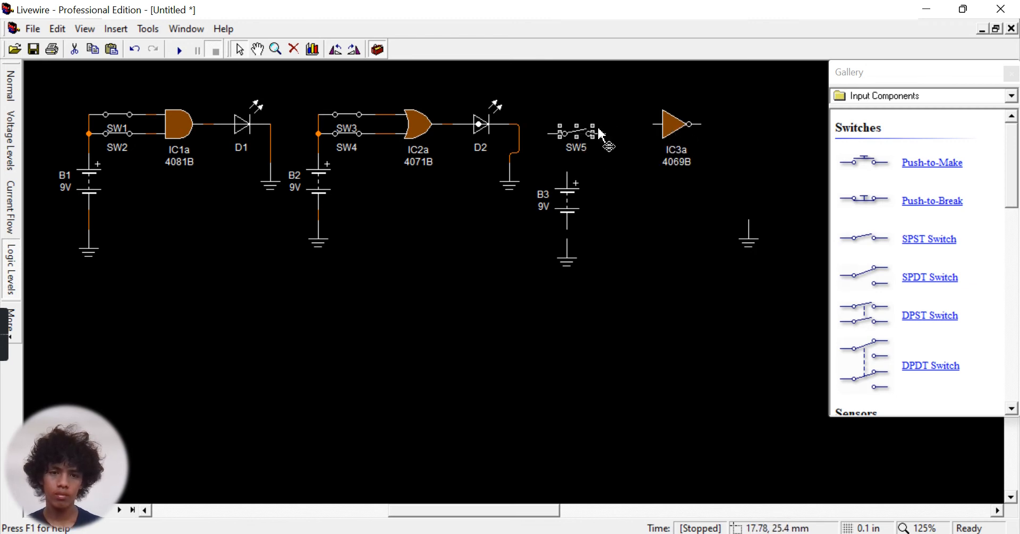
left_click_drag(602, 135, 630, 135)
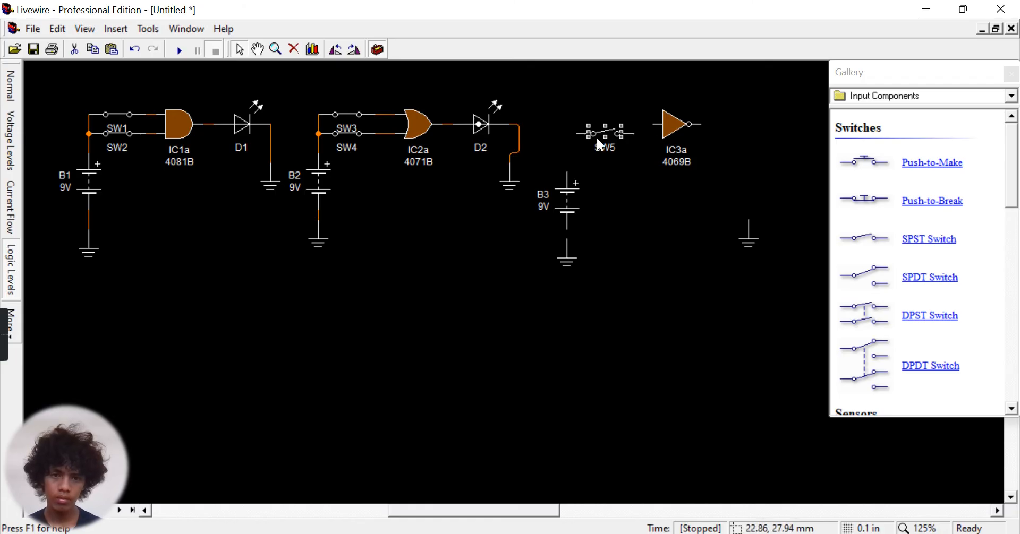
left_click_drag(592, 132, 591, 132)
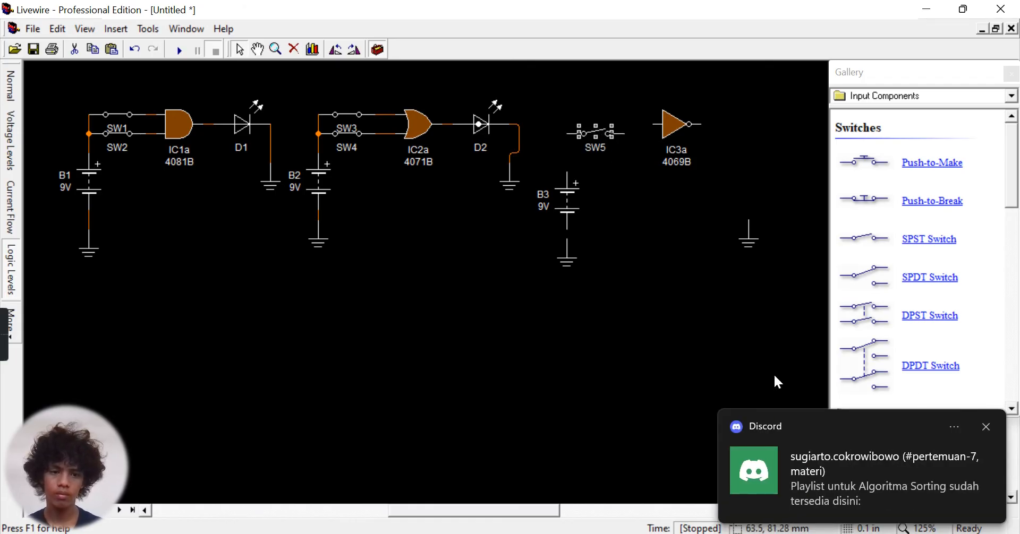
Wire battery B3's positive terminal to switch SW5 and connect the switch's other pin to the inverter's input.
left_click(987, 426)
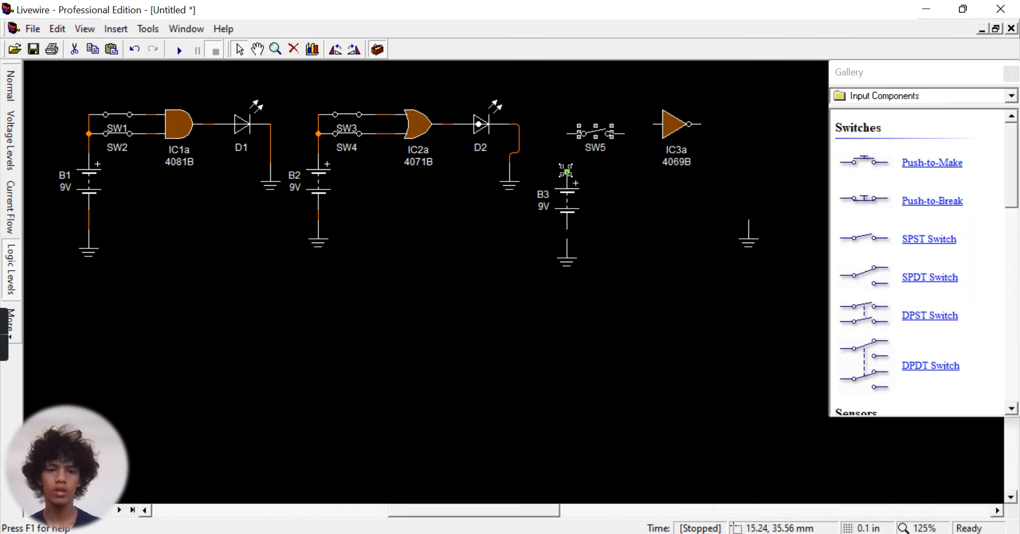
left_click_drag(568, 174, 566, 135)
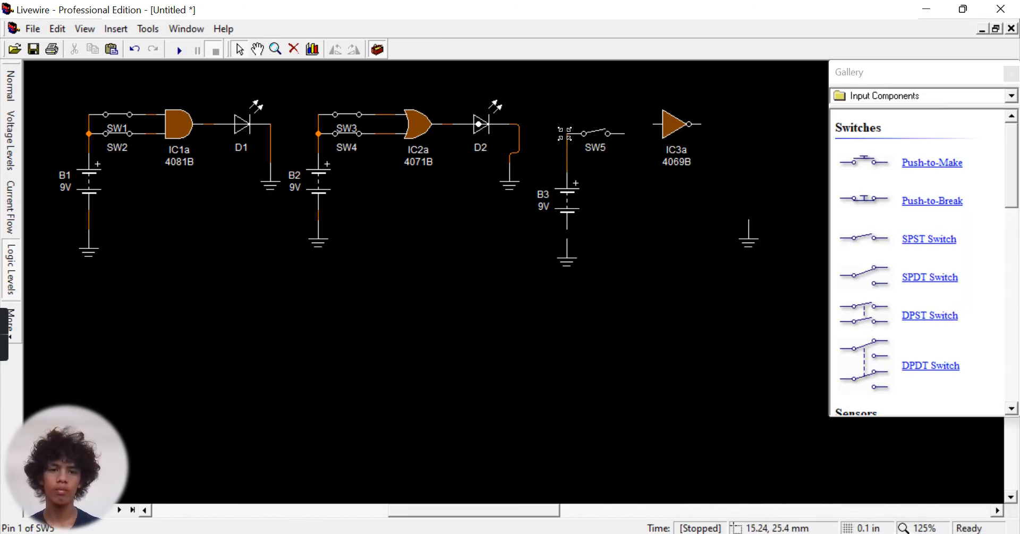
left_click(676, 130)
left_click_drag(673, 140, 645, 134)
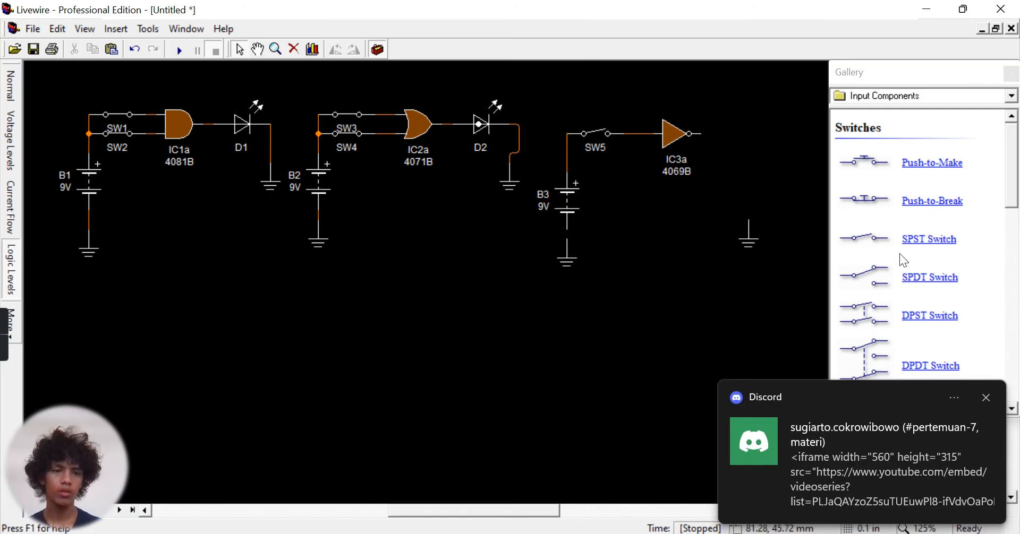
Place an LED from the Output Components category to the right of the inverter and rotate it horizontal, pointing away from the gate.
left_click(860, 91)
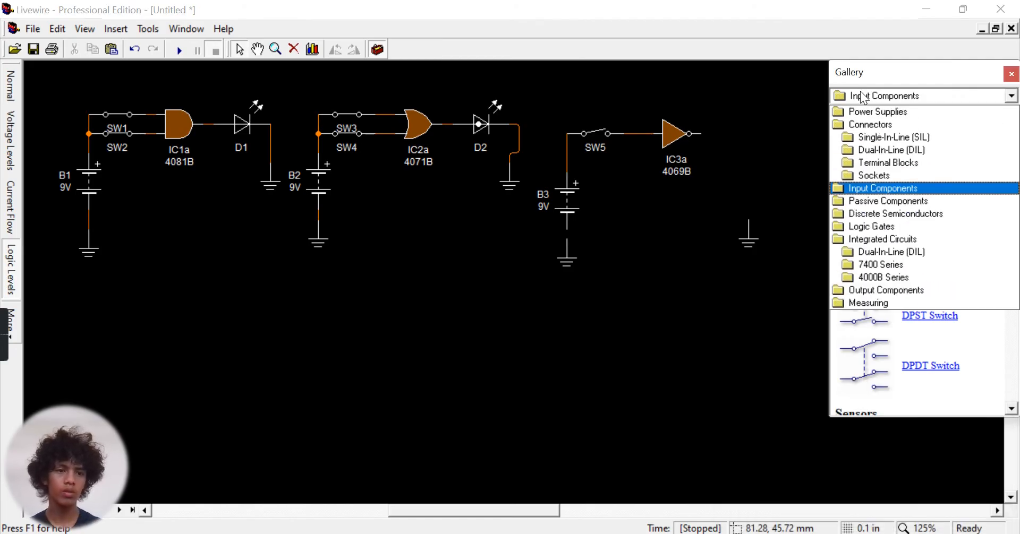
left_click(874, 291)
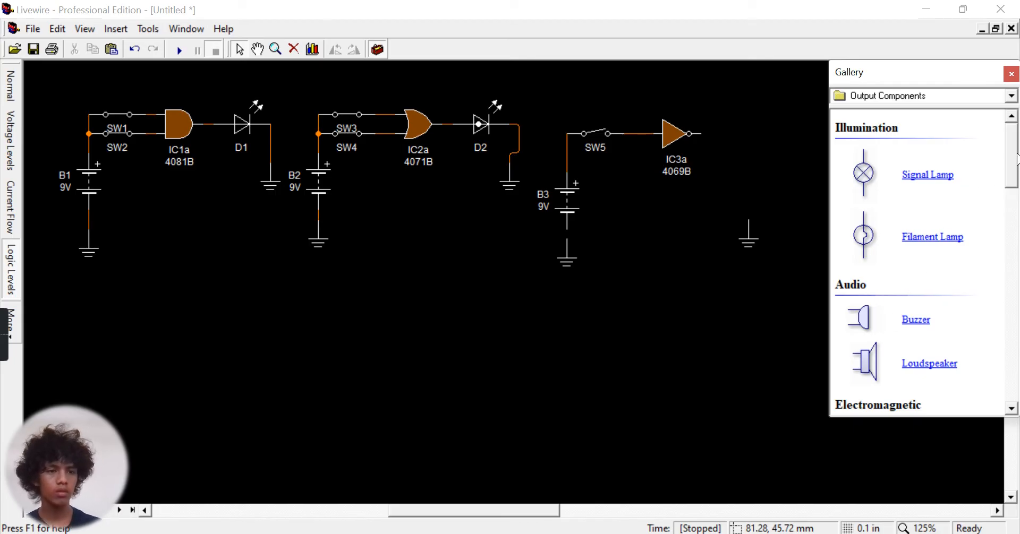
left_click_drag(1012, 162, 1006, 261)
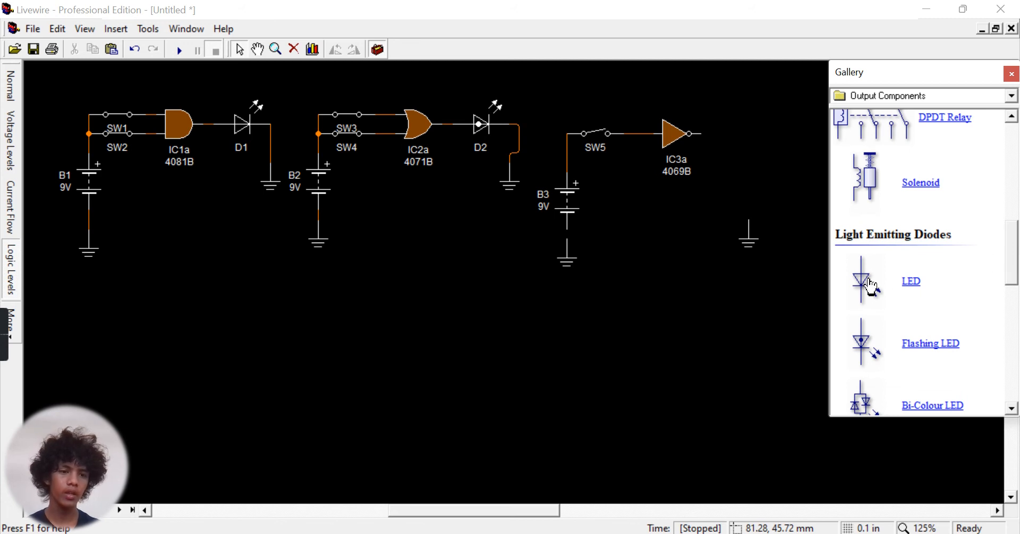
left_click_drag(872, 287, 744, 143)
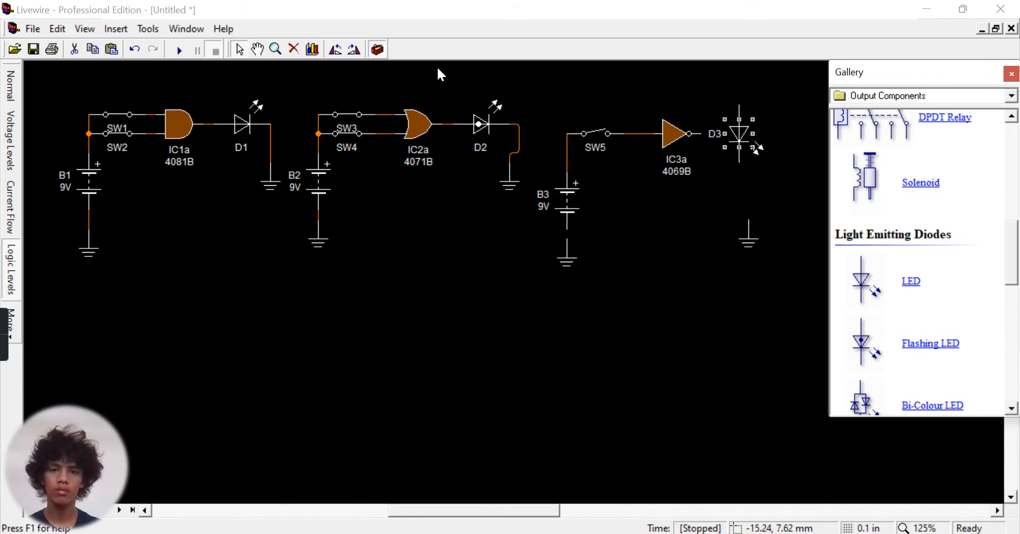
left_click(342, 52)
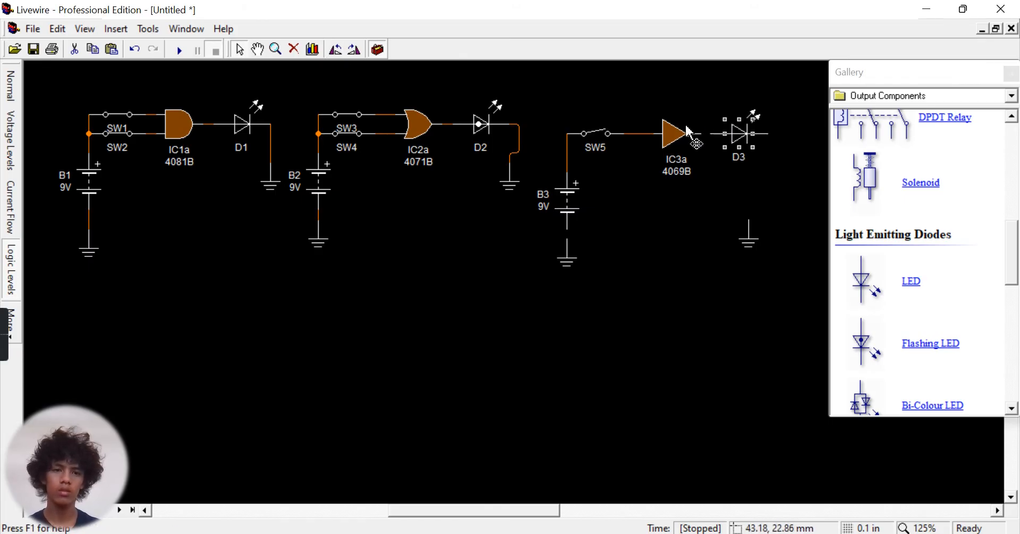
Wire the inverter's output to LED D3, then connect D3's free pin and battery B3's negative terminal to their grounds.
left_click_drag(701, 133, 713, 134)
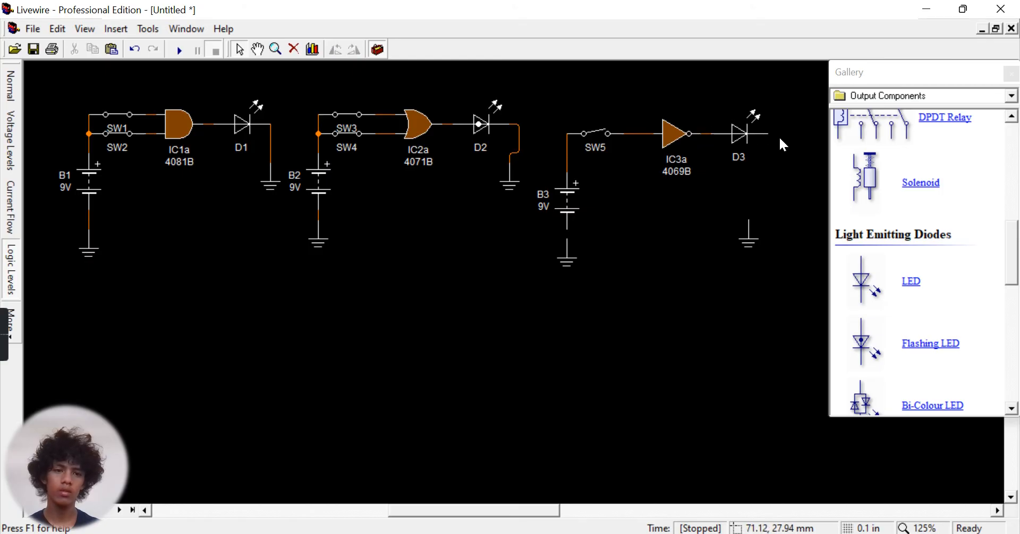
double_click(749, 241)
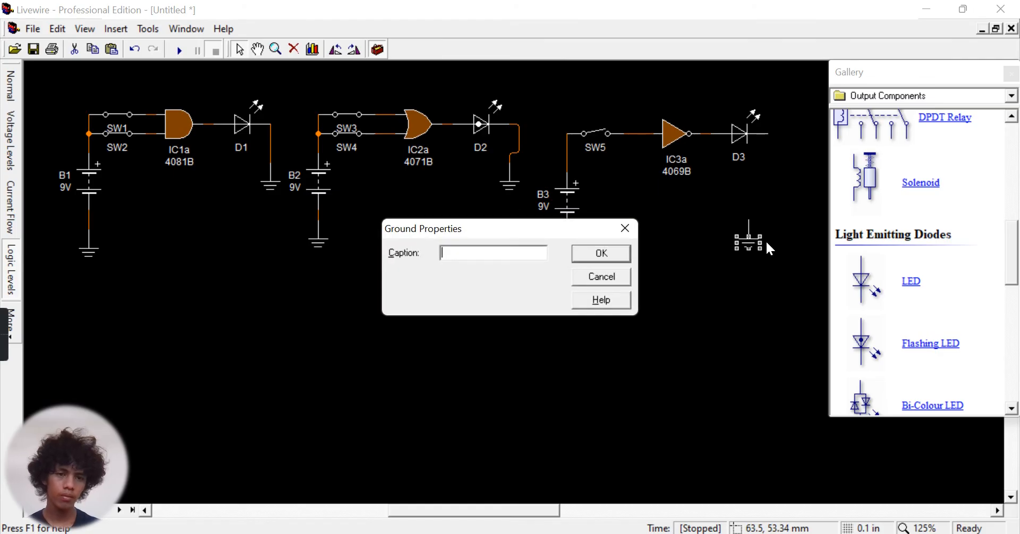
left_click(629, 228)
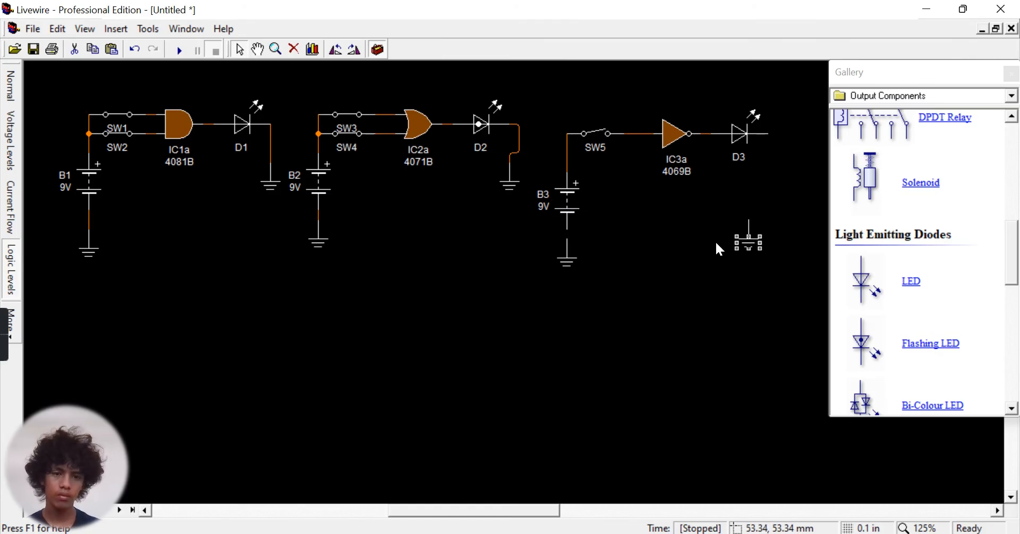
mouse_move(748, 250)
left_mouse_down()
mouse_move(767, 250)
mouse_move(768, 134)
left_mouse_up()
left_click(798, 164)
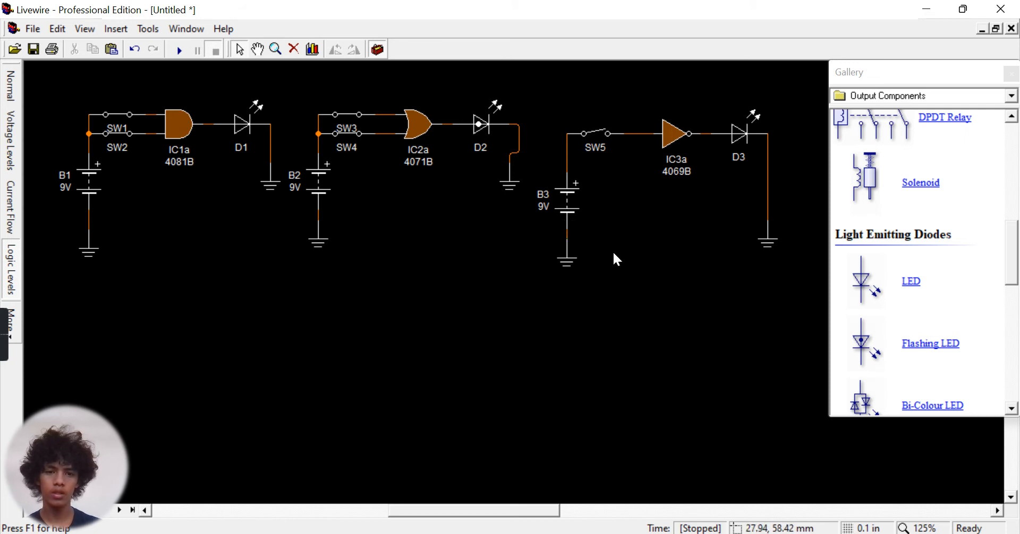
Run the simulation and toggle SW5 closed and open again to test both input states of the NOT gate.
left_click(179, 48)
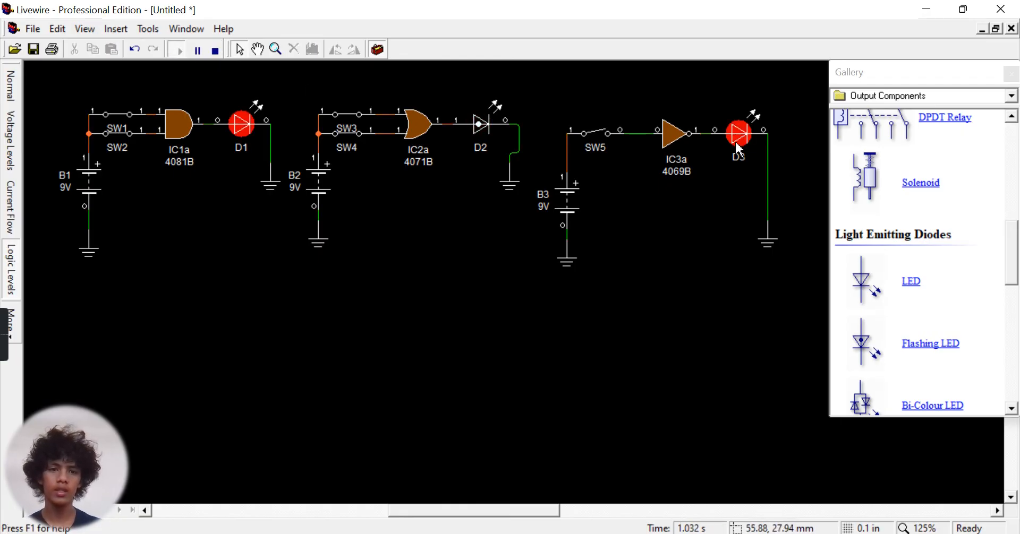
left_click(611, 141)
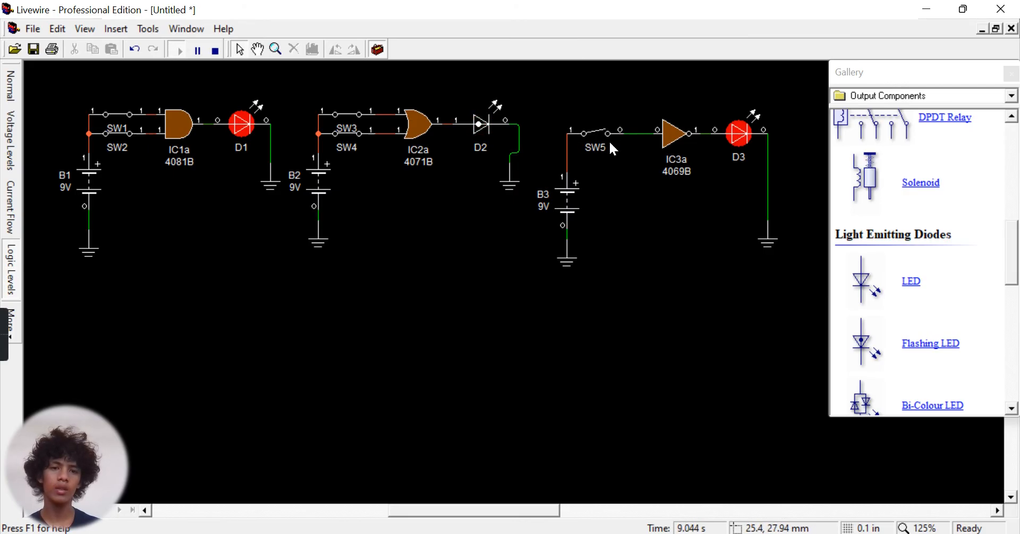
left_click(611, 139)
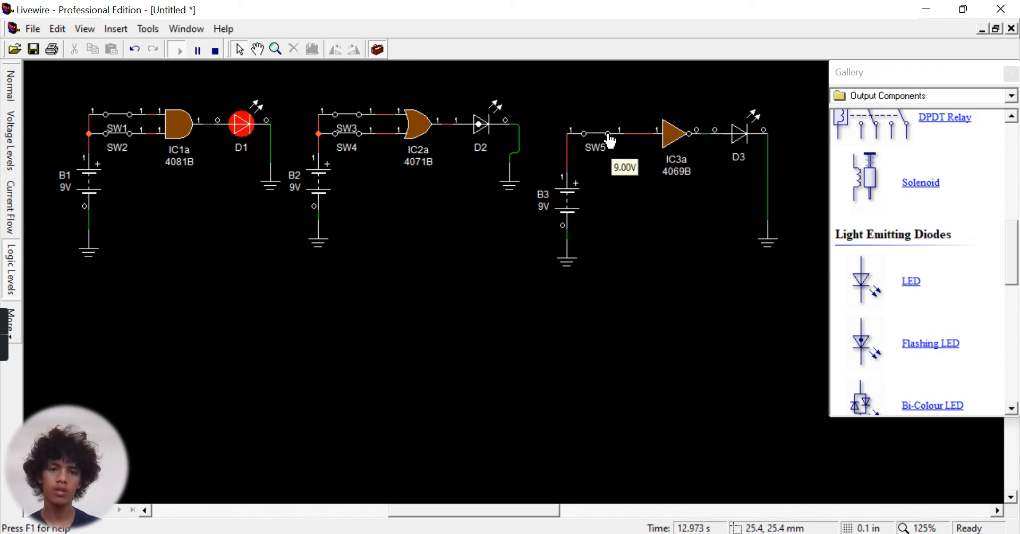
left_click(610, 140)
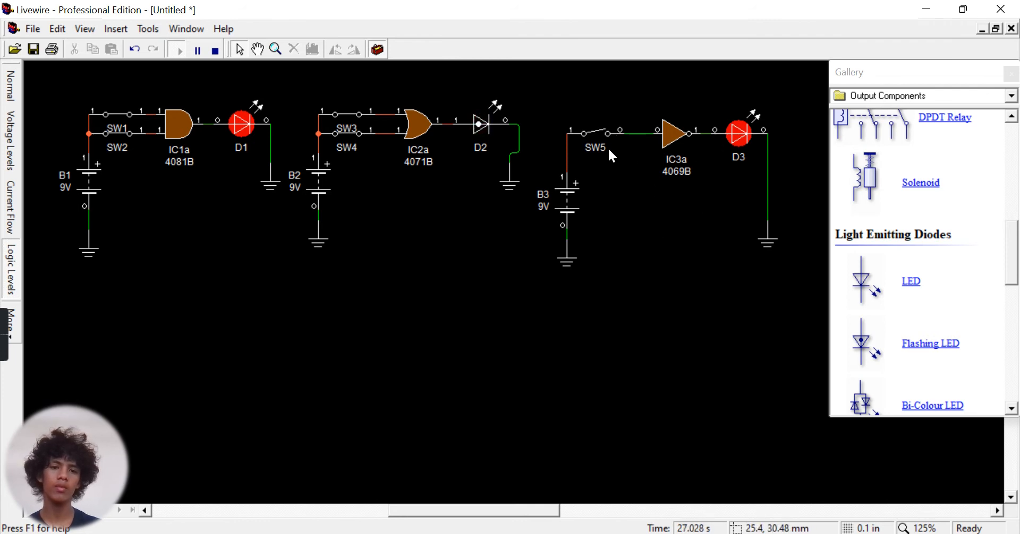
Switch to the browser, examine the NAND gate's symbol and truth table in the article, and return to Livewire.
mouse_move(686, 533)
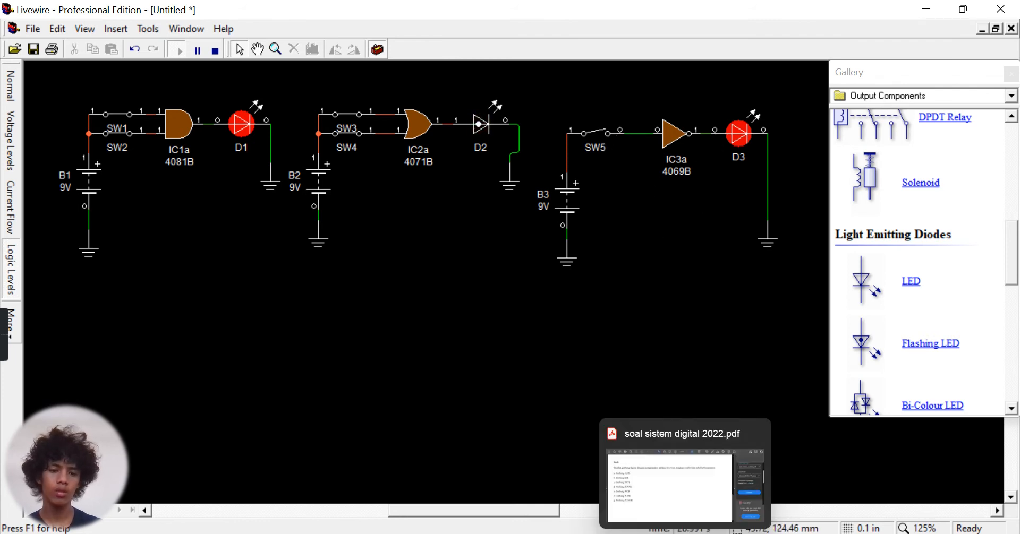
mouse_move(659, 476)
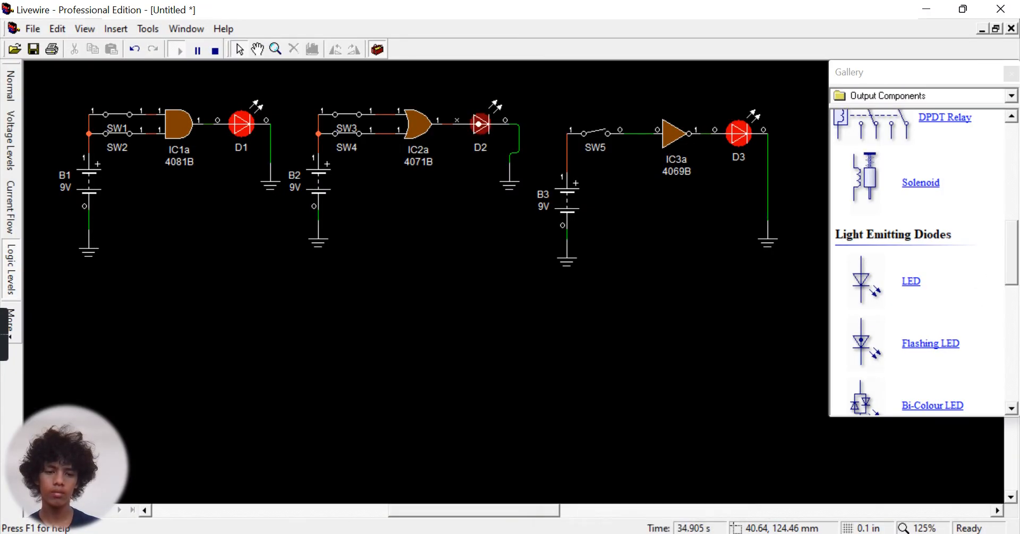
left_click(668, 533)
left_click_drag(1017, 268, 1018, 284)
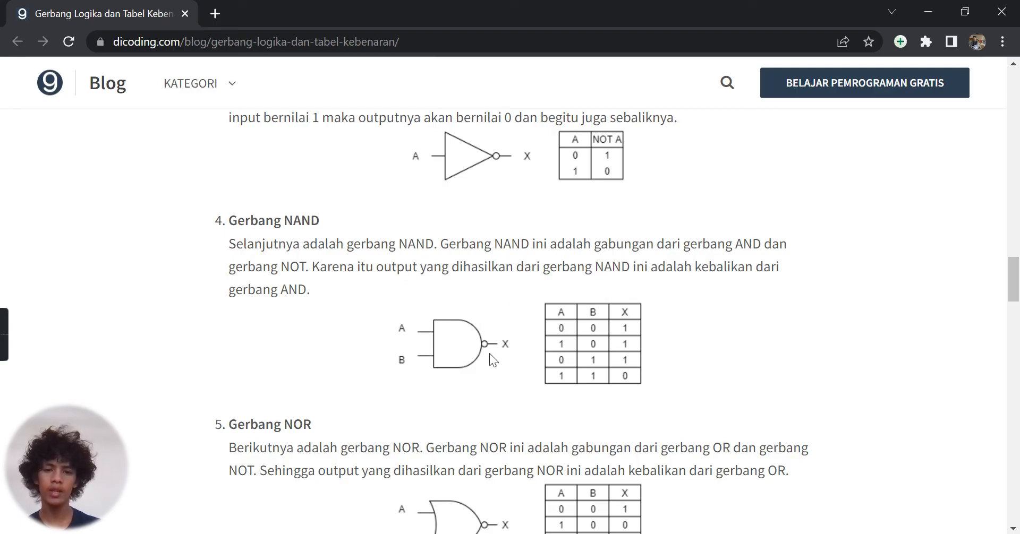
mouse_move(1013, 287)
left_mouse_down()
mouse_move(1013, 244)
mouse_move(1017, 307)
mouse_move(1018, 274)
left_mouse_up()
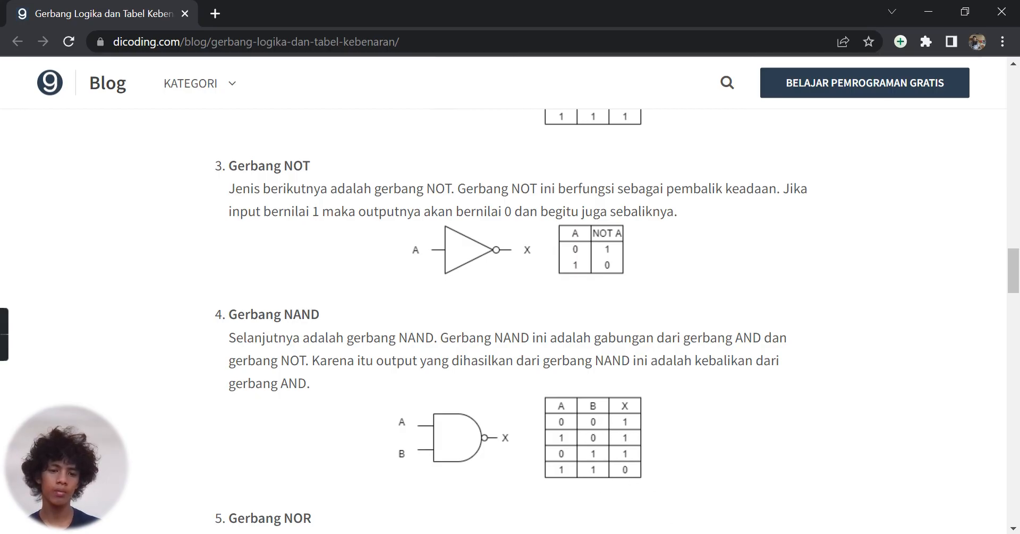
mouse_move(685, 533)
left_click(721, 533)
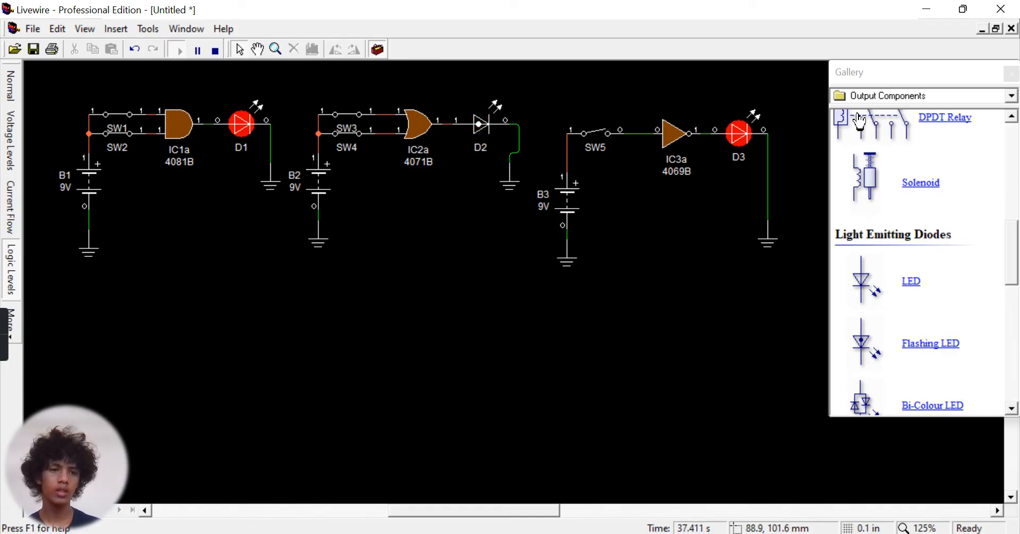
Place a NAND gate from the Logic Gates category in the empty area below the AND circuit.
left_click(863, 96)
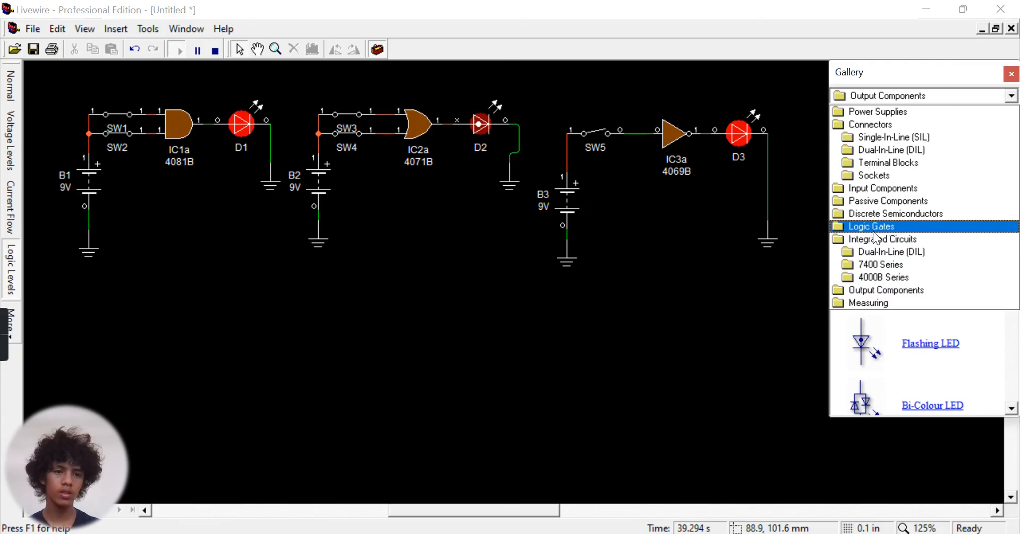
left_click(874, 228)
left_click_drag(1011, 210, 1019, 237)
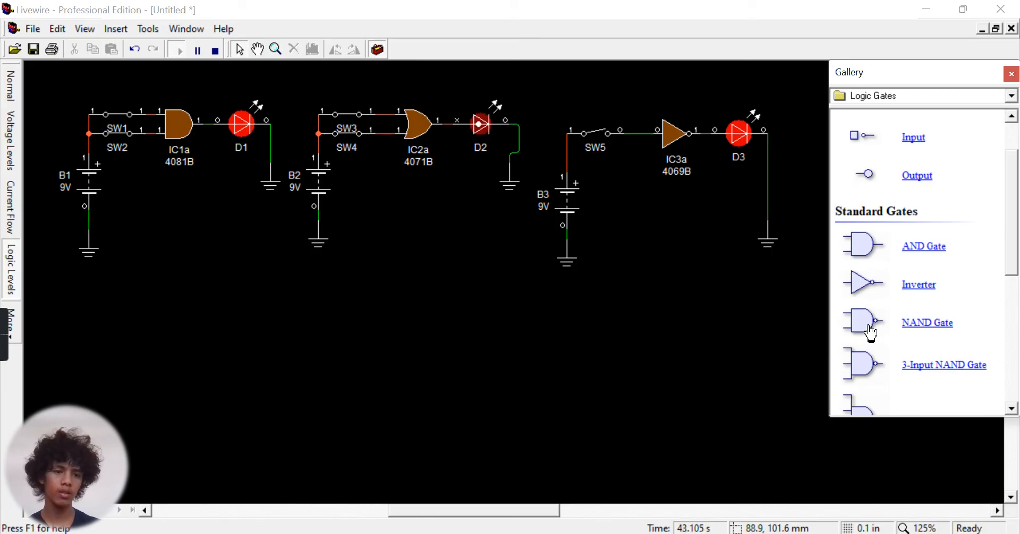
left_click_drag(867, 326, 182, 304)
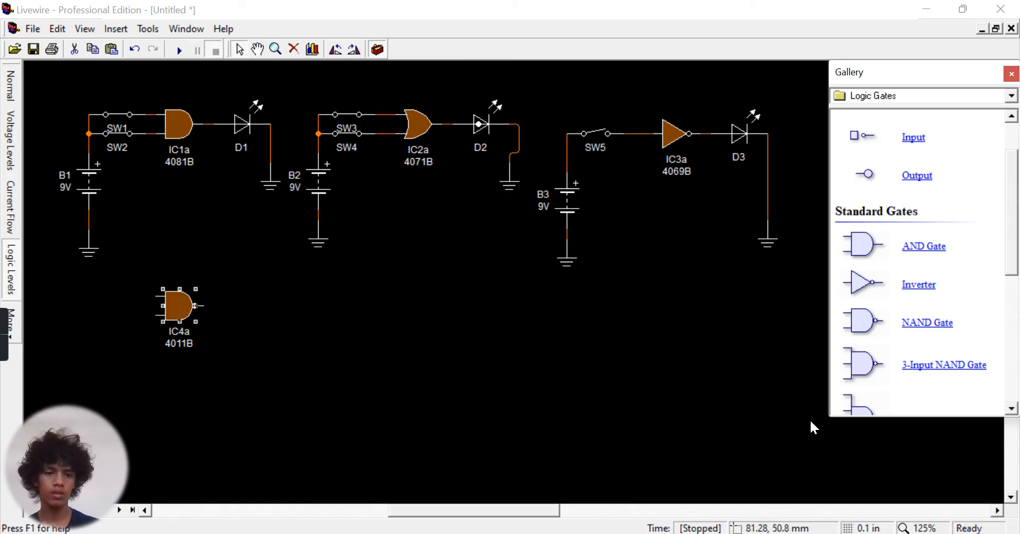
Move the component gallery inward so it no longer covers the sheet's scroll bar, and bring the empty area around the NAND gate into view.
scroll(1015, 223, "down", 2)
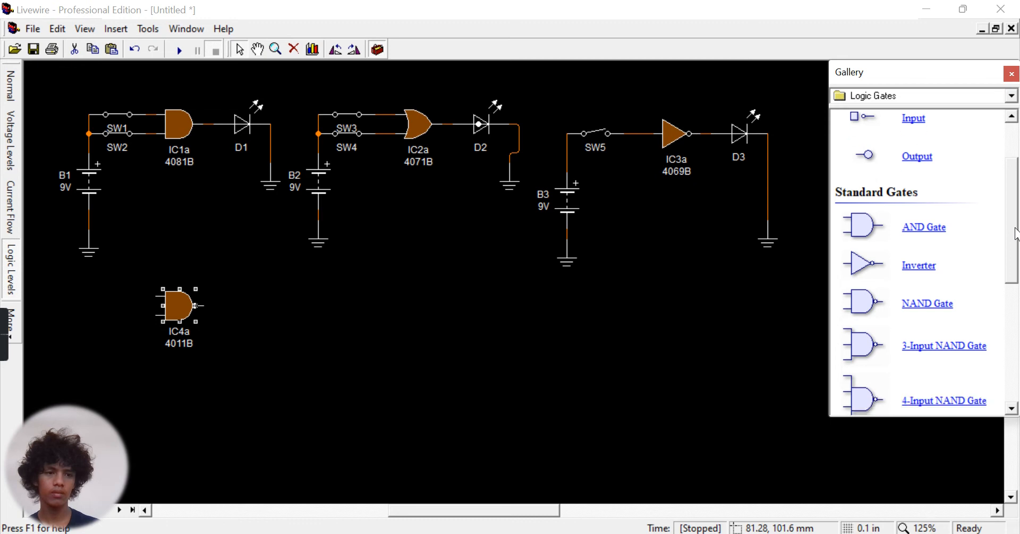
left_click_drag(946, 66, 895, 85)
left_click_drag(1012, 276, 1015, 296)
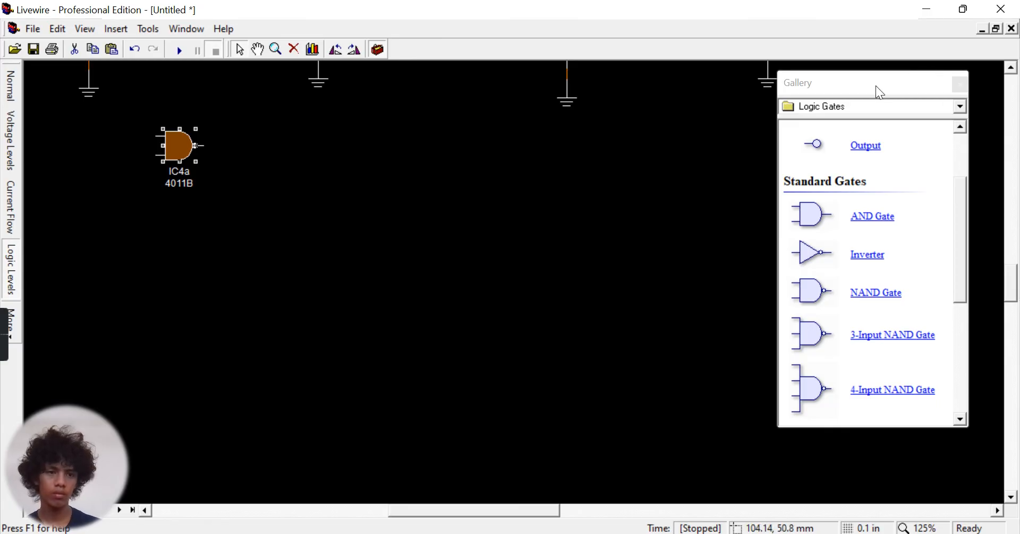
left_click_drag(877, 86, 902, 81)
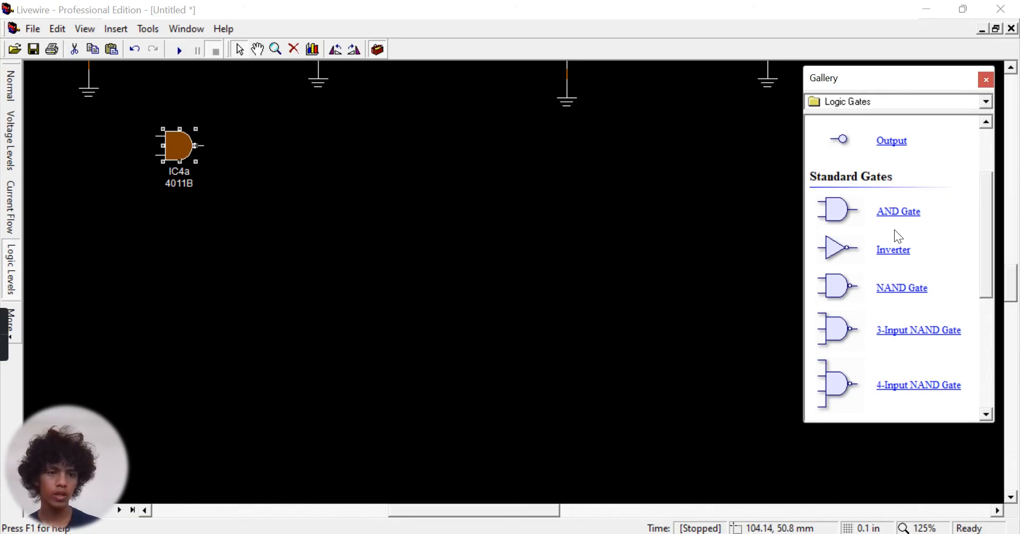
Place two SPST switches from Input Components, one under the other, before the NAND gate and wire each to one gate input.
left_click(862, 106)
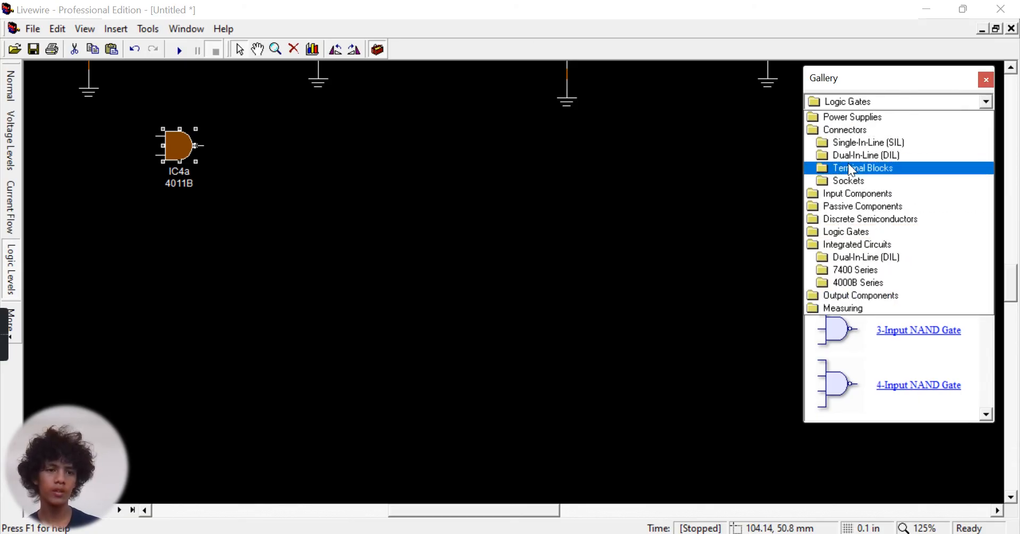
left_click(849, 115)
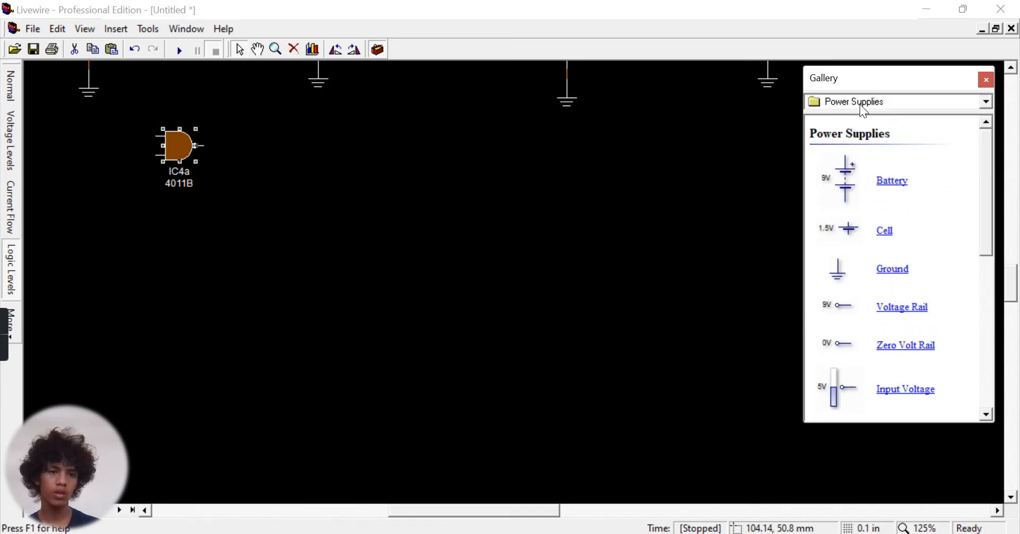
left_click(860, 104)
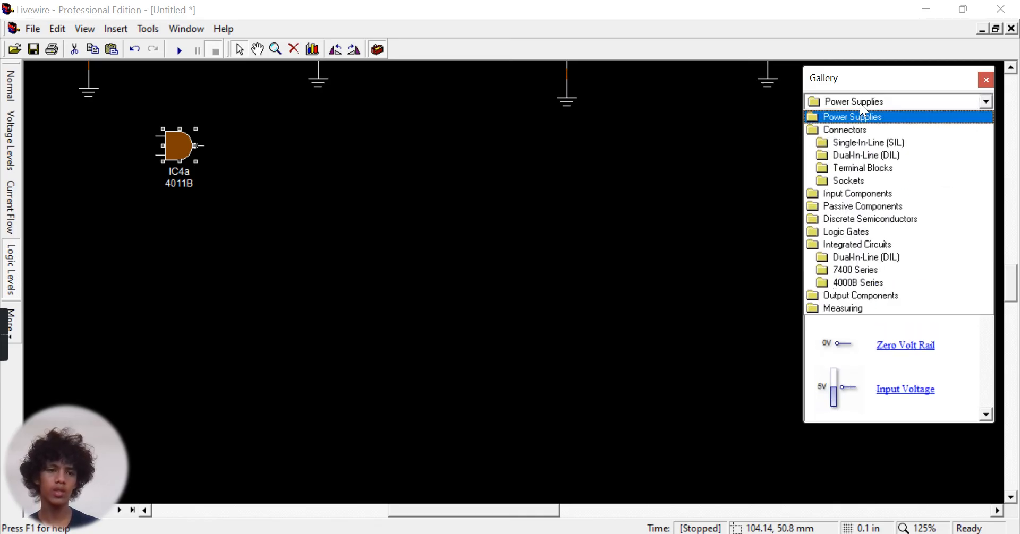
left_click(854, 193)
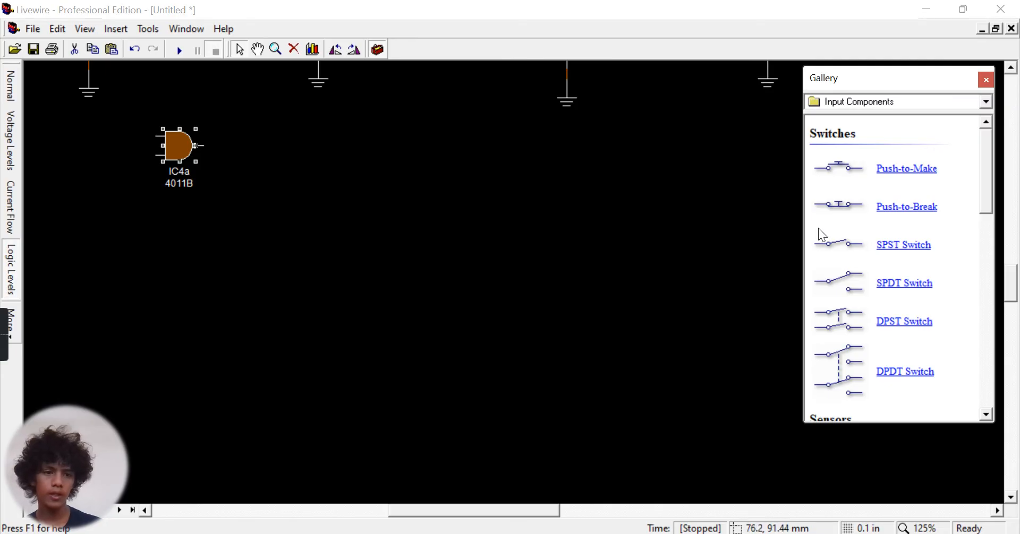
left_click_drag(842, 250, 117, 139)
left_click_drag(116, 139, 117, 139)
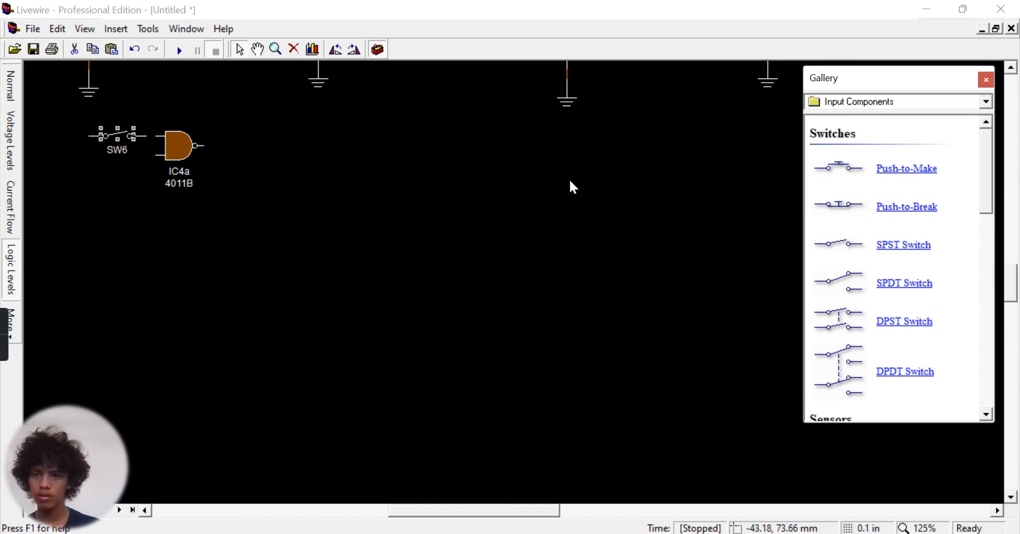
left_click_drag(826, 248, 121, 161)
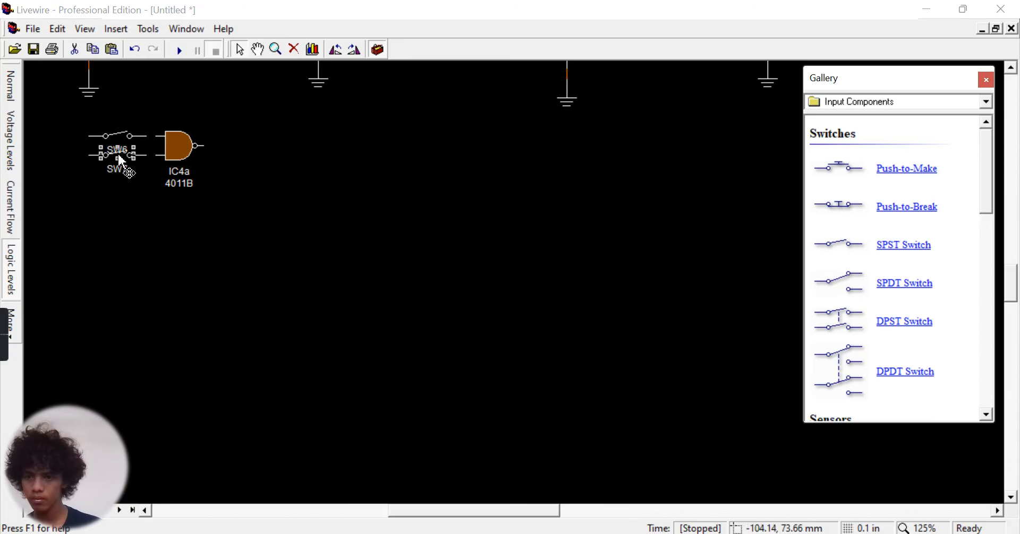
left_click(145, 136)
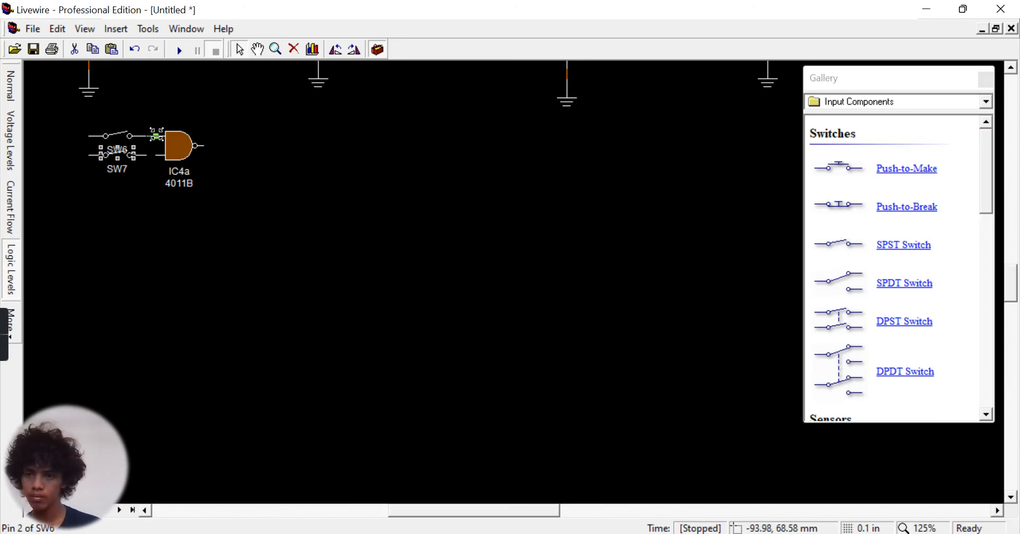
left_click_drag(145, 151, 152, 151)
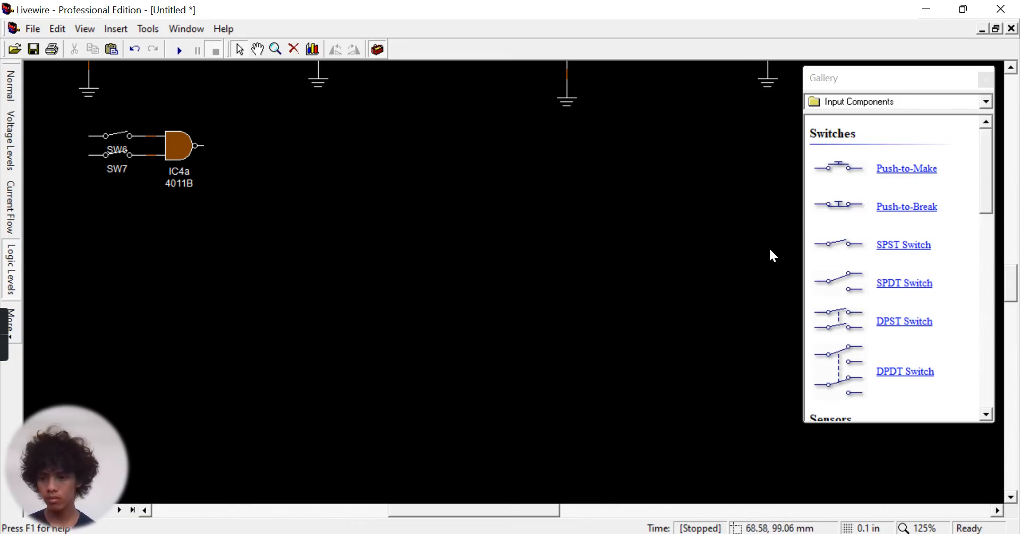
Add a 9V battery and two grounds from Power Supplies, wiring the battery's negative end to the lower ground and its positive end to both switches.
left_click(886, 104)
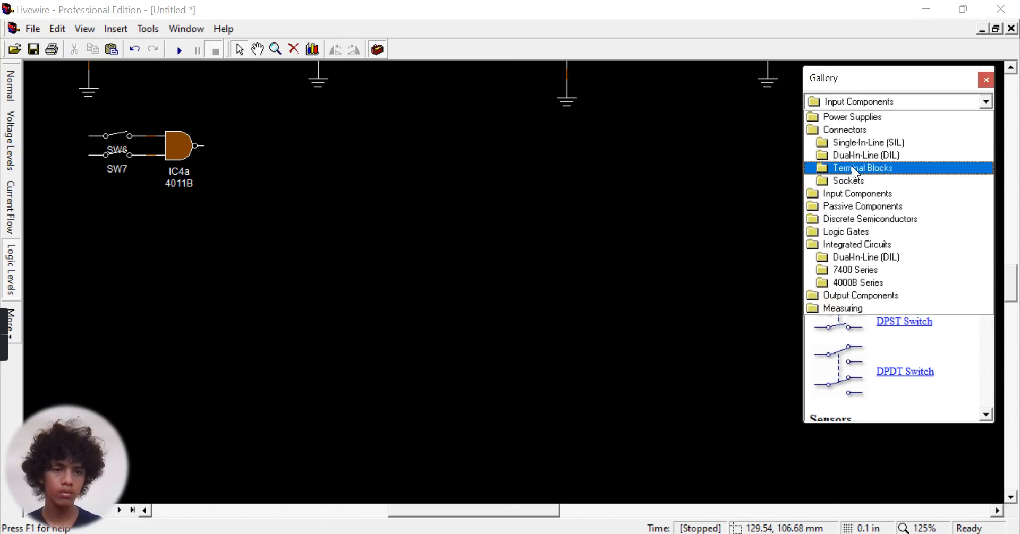
left_click(858, 117)
left_click_drag(849, 166, 86, 212)
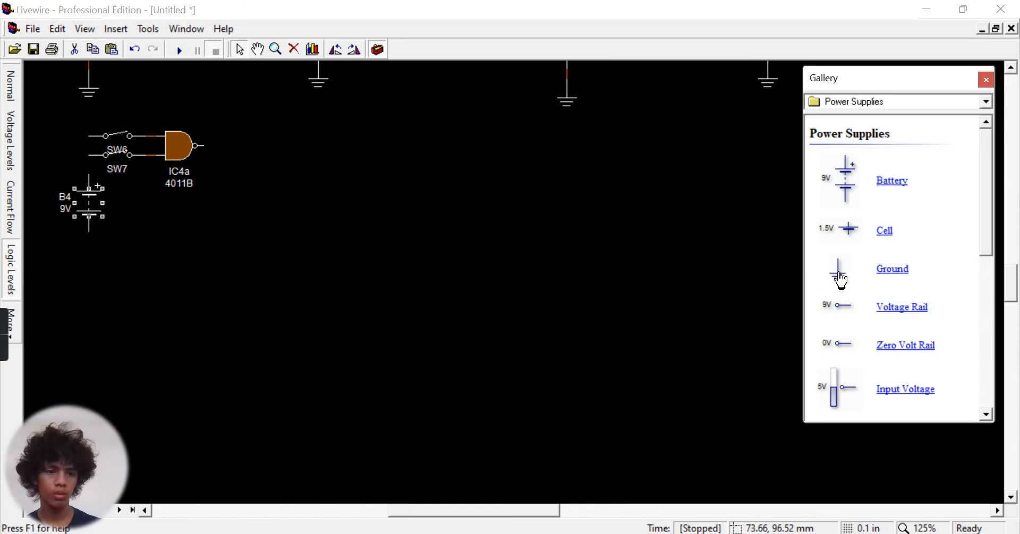
left_click_drag(841, 279, 90, 283)
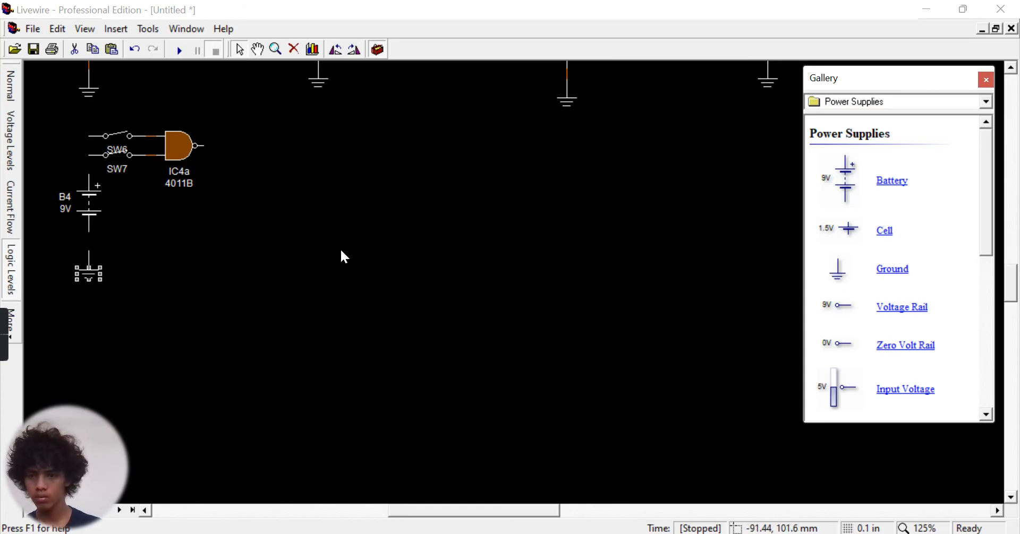
left_click_drag(831, 284, 292, 217)
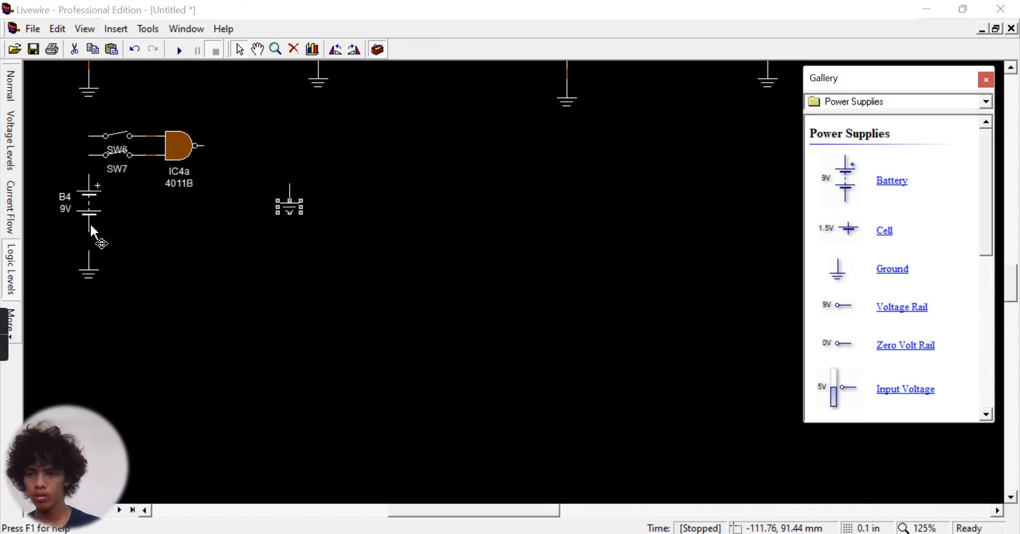
mouse_move(87, 232)
left_mouse_down()
mouse_move(89, 254)
mouse_move(89, 216)
left_mouse_up()
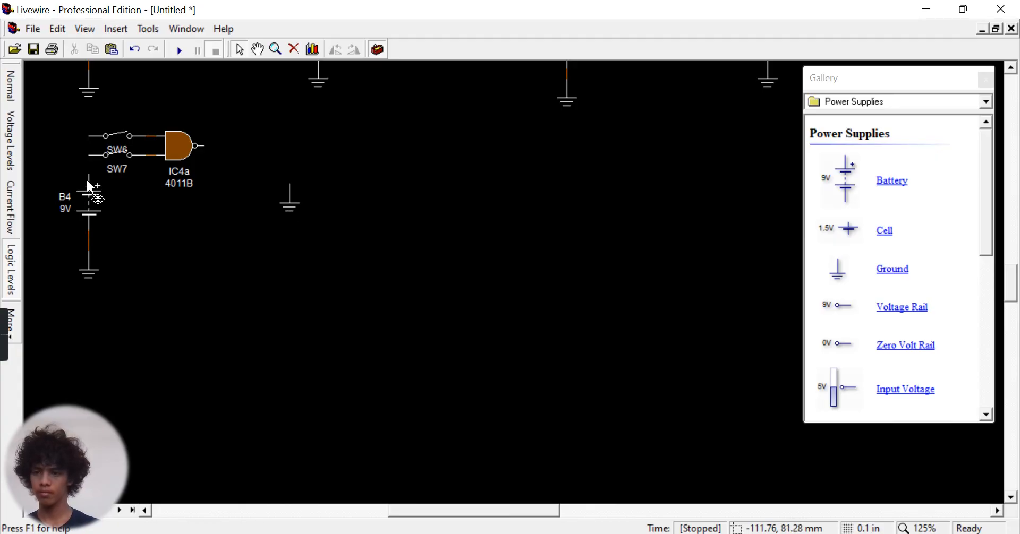
left_click_drag(87, 171, 87, 136)
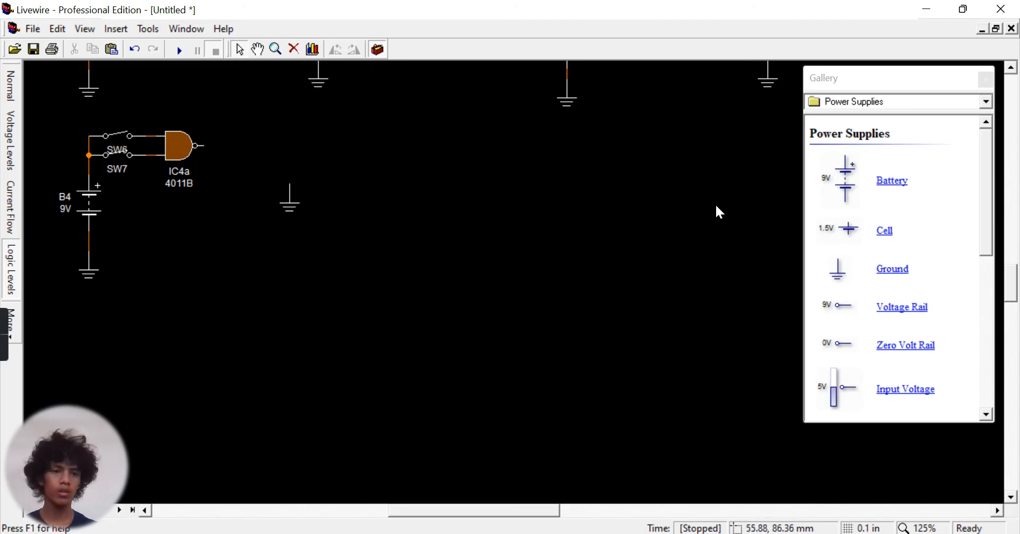
Place a Flashing LED from Output Components after the NAND gate, rotate it horizontal, and wire it between the gate output and the spare ground.
left_click(917, 101)
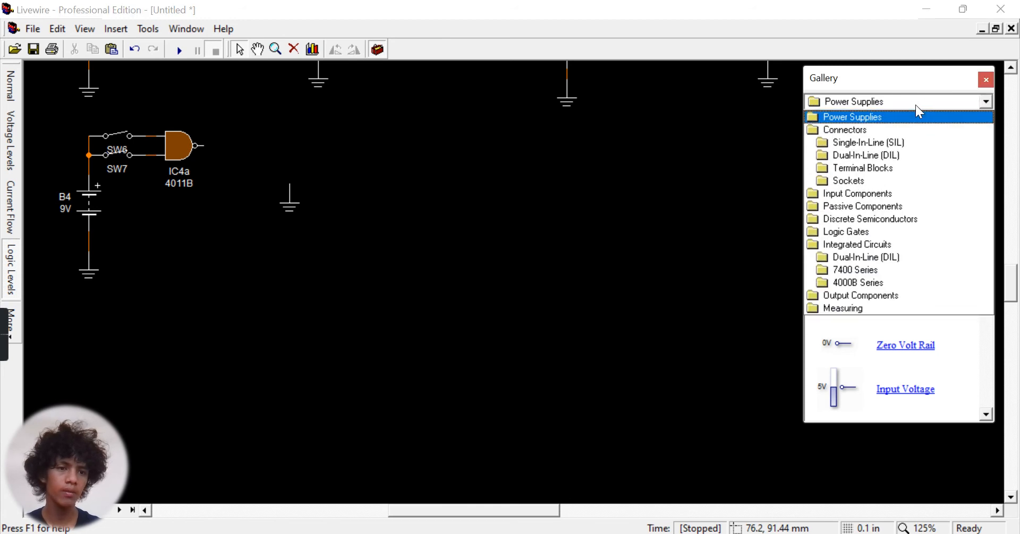
left_click(844, 293)
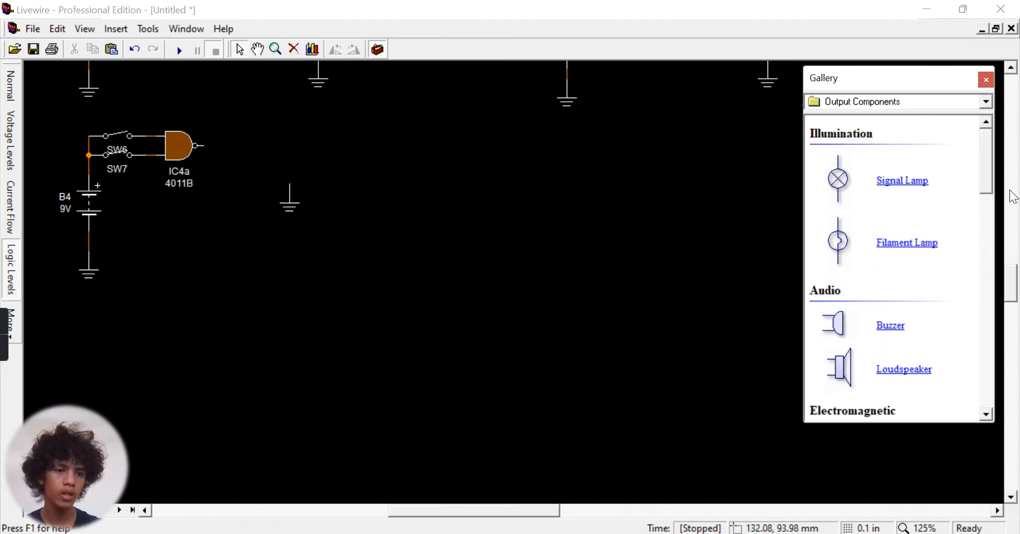
left_click_drag(991, 166, 977, 261)
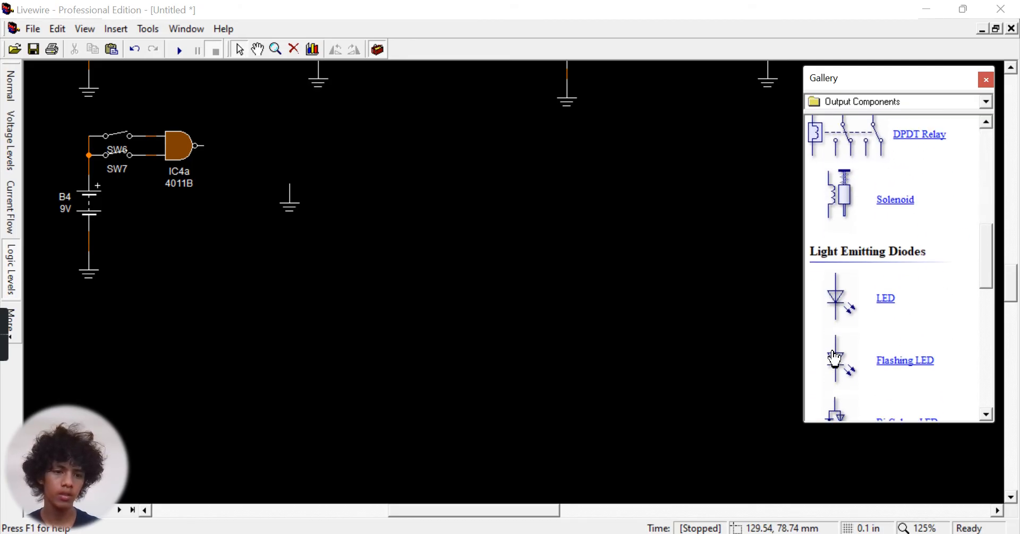
left_click_drag(838, 360, 255, 145)
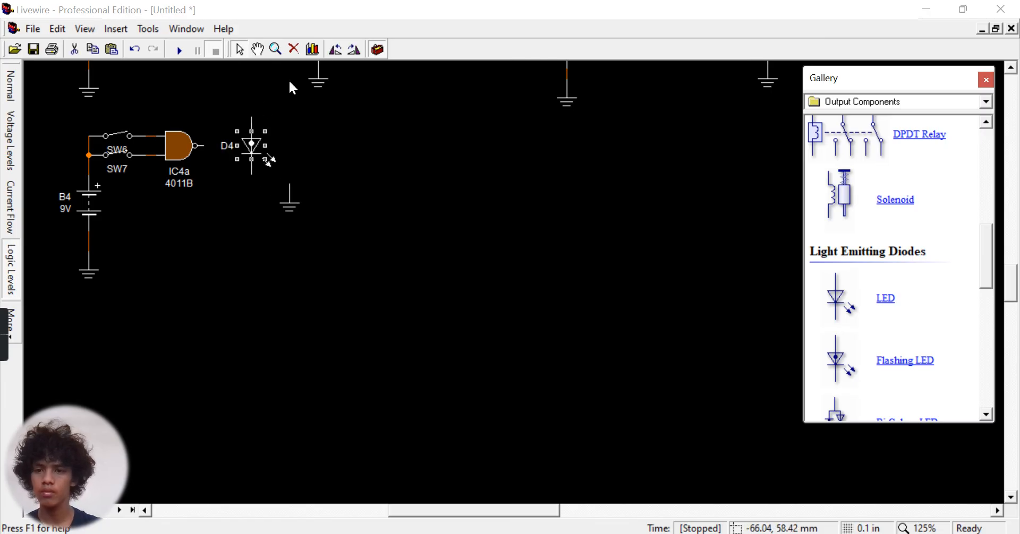
left_click(341, 51)
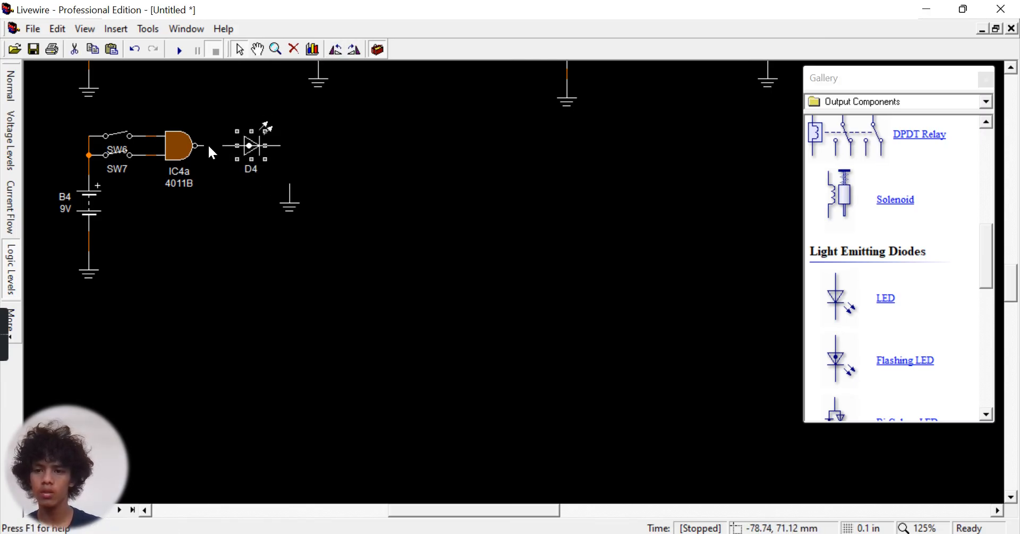
left_click_drag(203, 146, 234, 146)
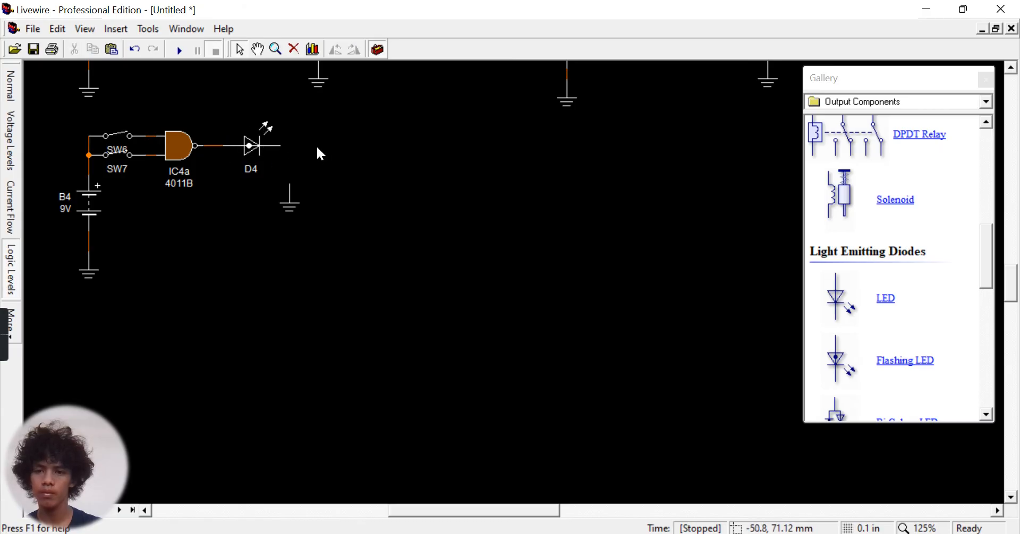
left_click_drag(291, 204, 280, 146)
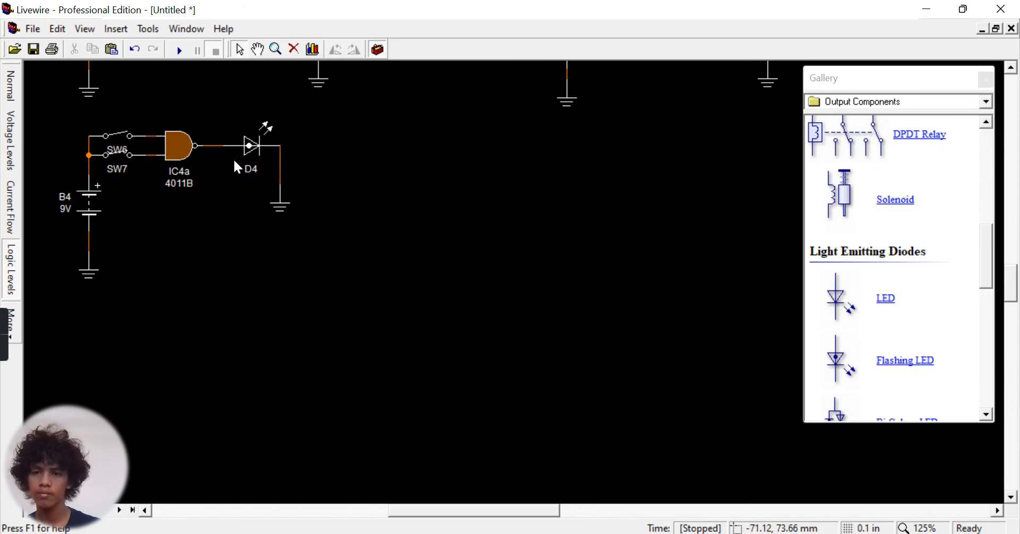
Run the simulation and test the NAND gate with SW6 and SW7 both closed, with only SW6 closed, and with both open.
left_click(180, 50)
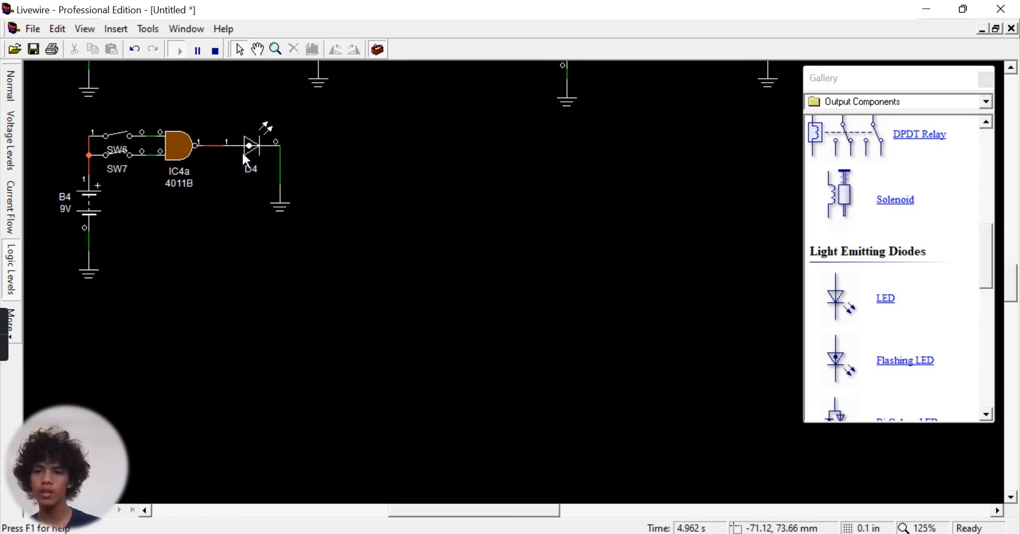
left_click(132, 158)
left_click(131, 140)
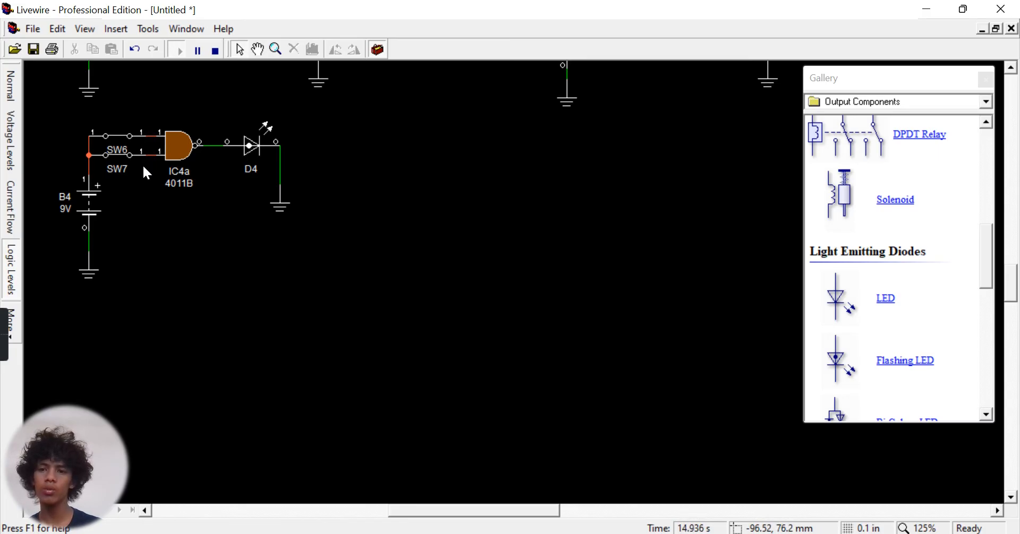
left_click(131, 162)
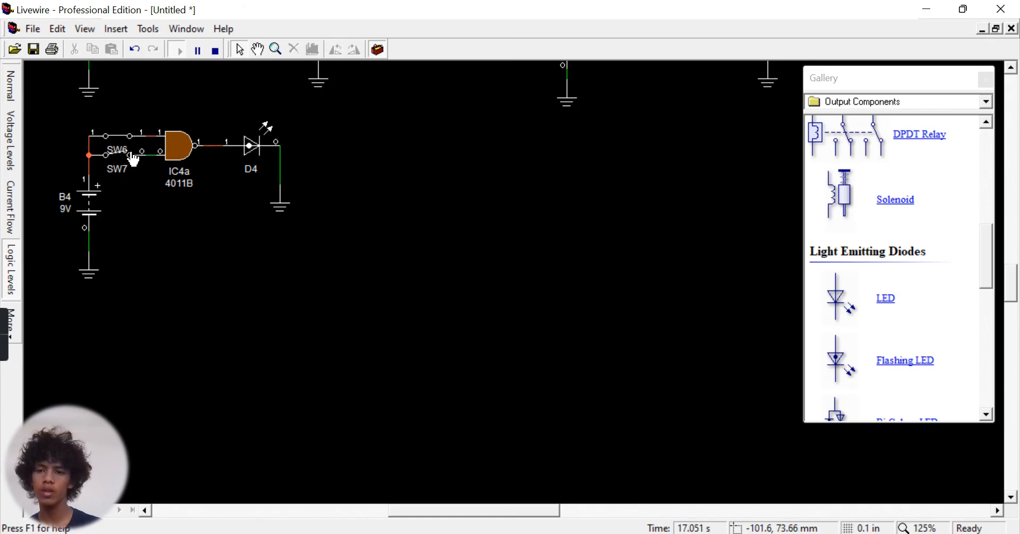
left_click(137, 141)
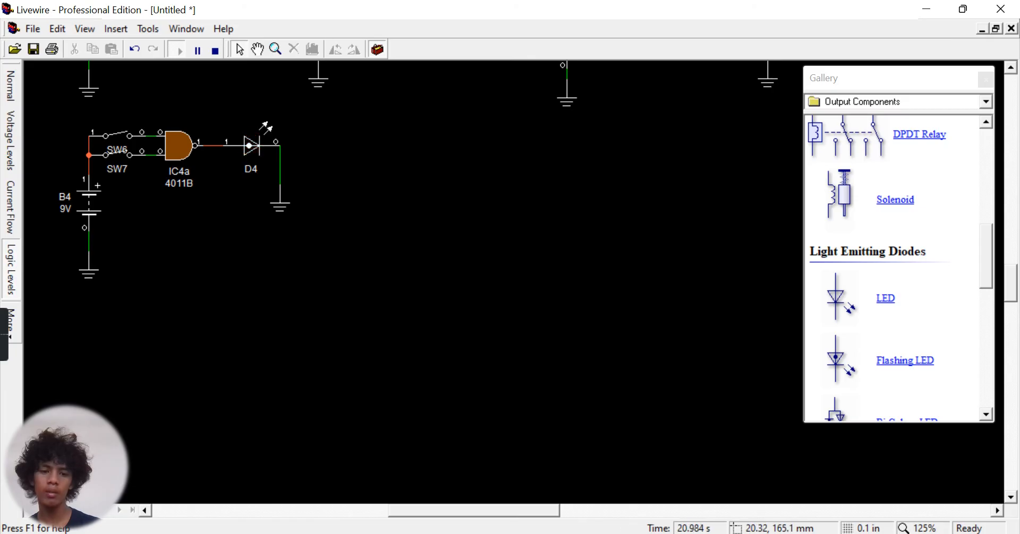
Check the NAND truth table in the browser article against the simulation, examine the NOR gate's symbol and table, and return to Livewire.
mouse_move(653, 533)
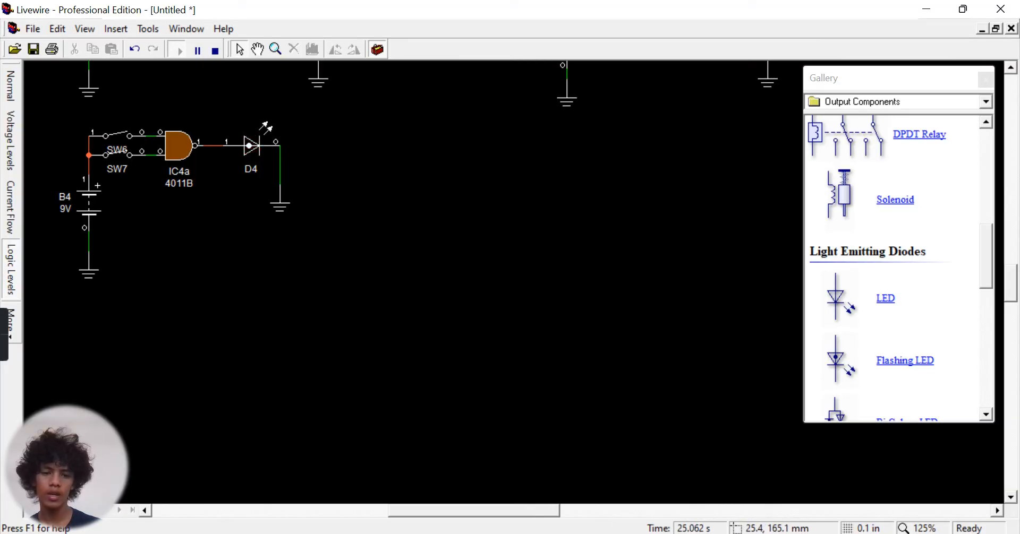
key("alt+Tab")
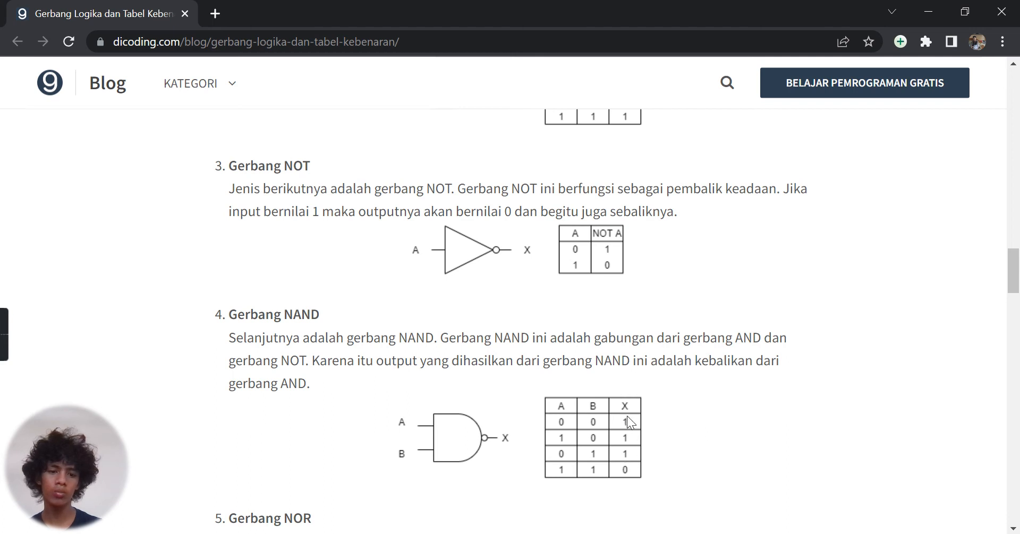
mouse_move(717, 533)
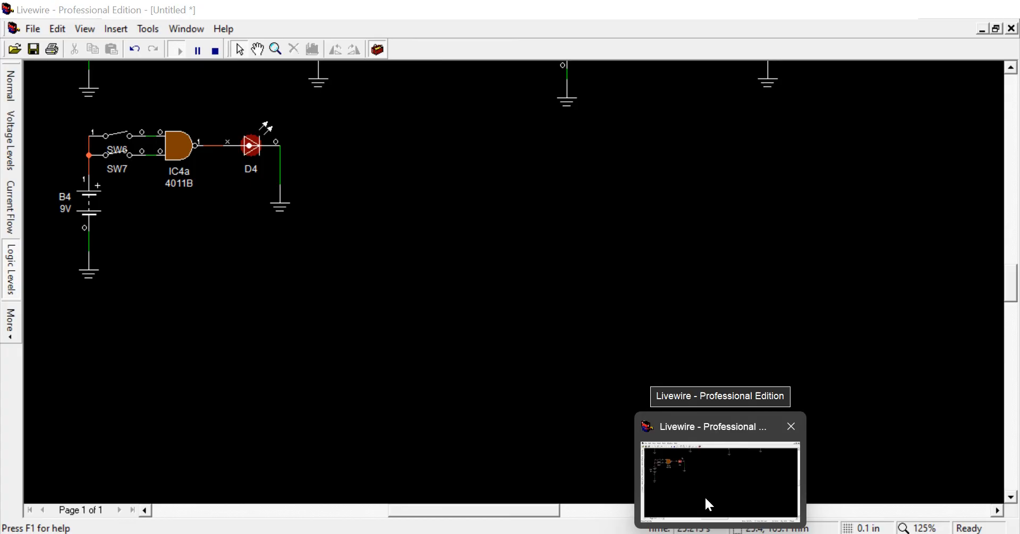
left_click(705, 497)
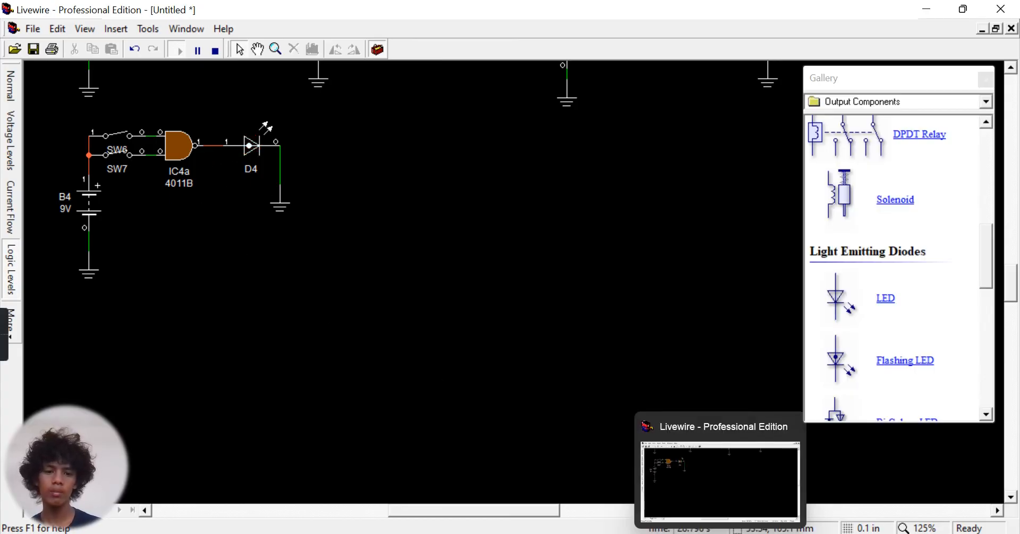
left_click(650, 502)
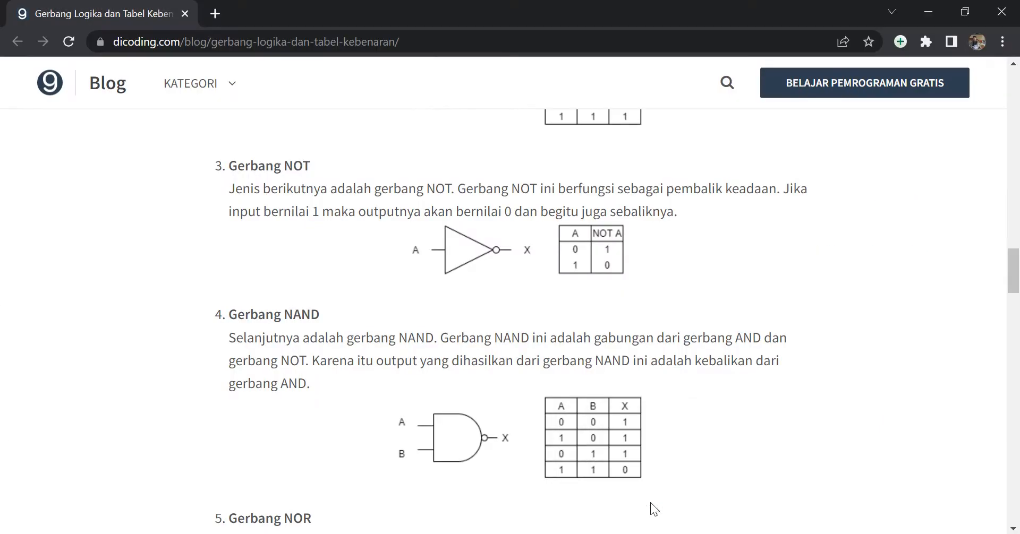
left_click_drag(1014, 271, 1017, 292)
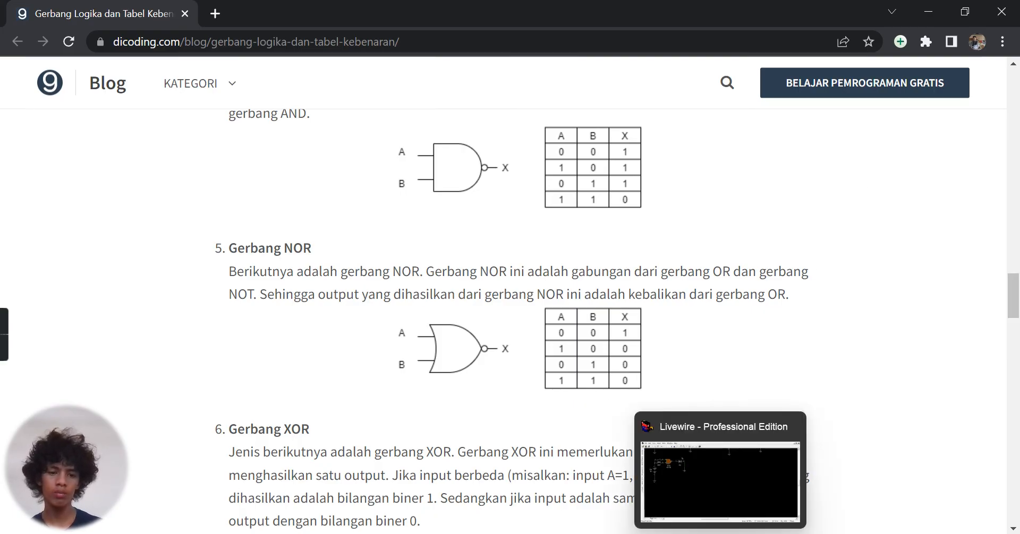
left_click(702, 480)
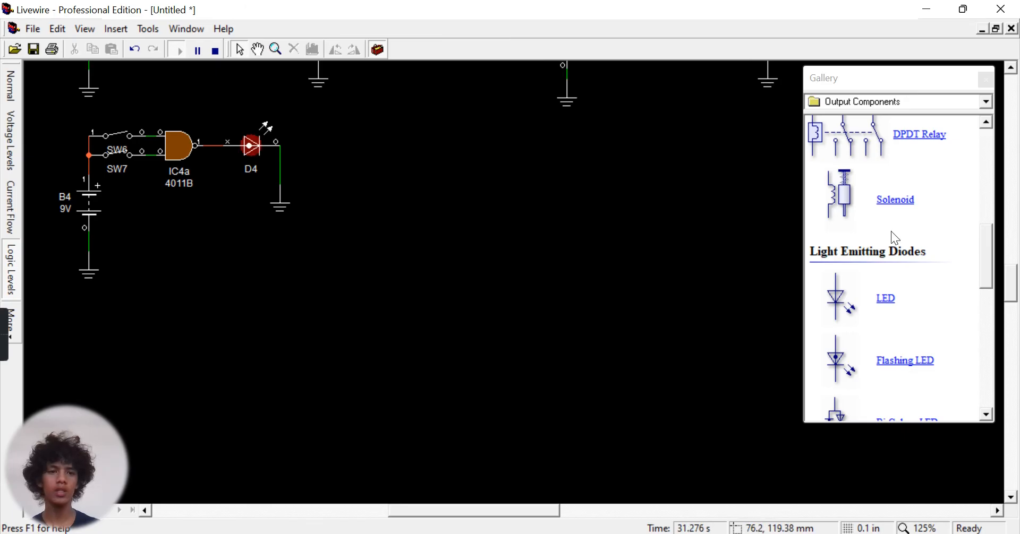
Place a NOR gate from the Logic Gates category in the empty area to the right of the NAND circuit.
left_click(887, 102)
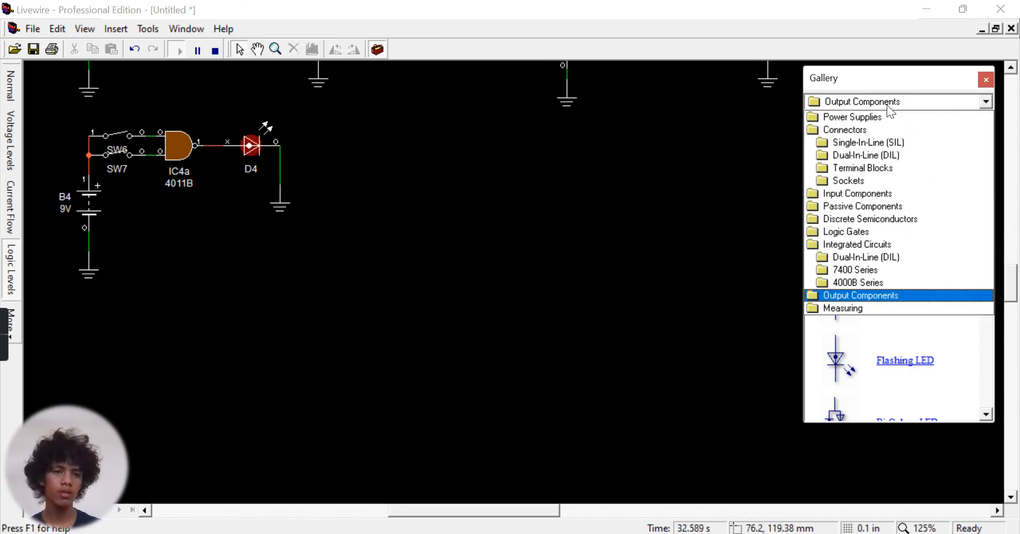
left_click(846, 229)
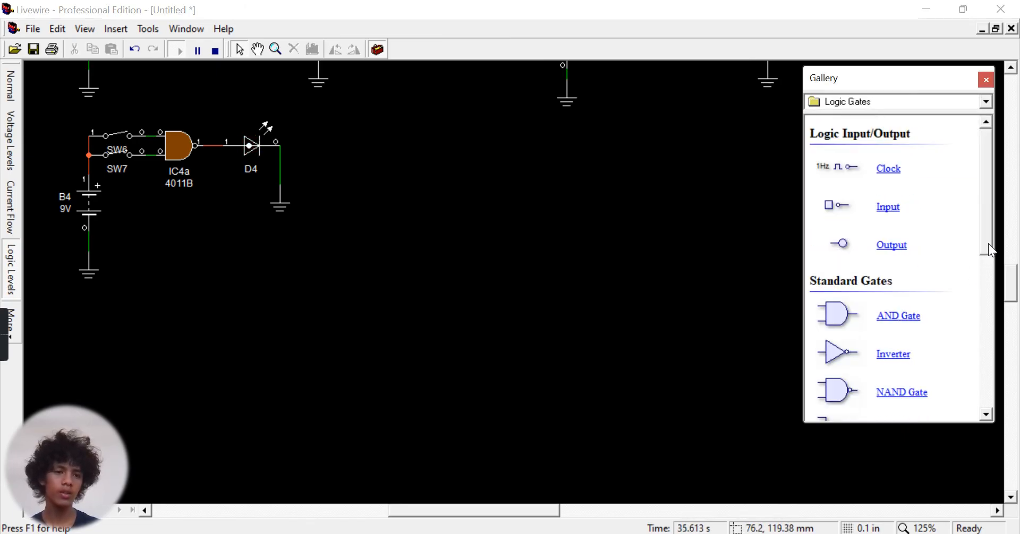
left_click_drag(987, 242, 1002, 346)
left_click_drag(839, 306, 429, 162)
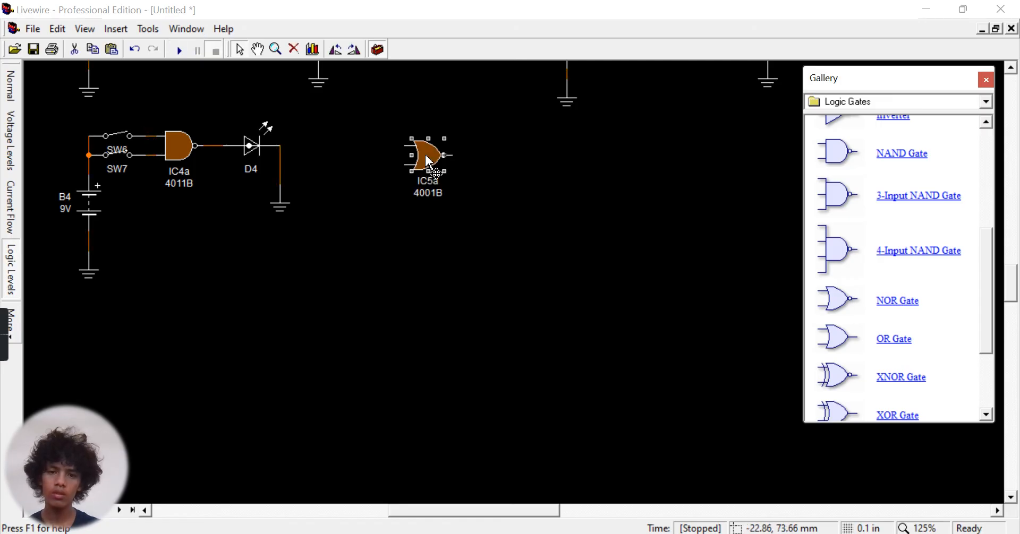
Place two SPST switches from Input Components before the NOR gate, one above the other, and wire them to its two inputs.
left_click(847, 102)
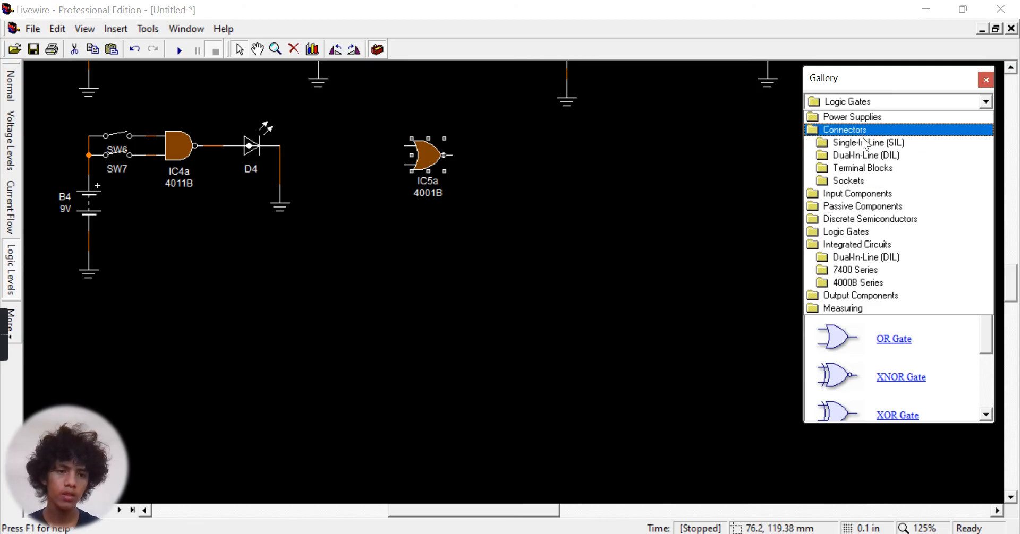
left_click(848, 192)
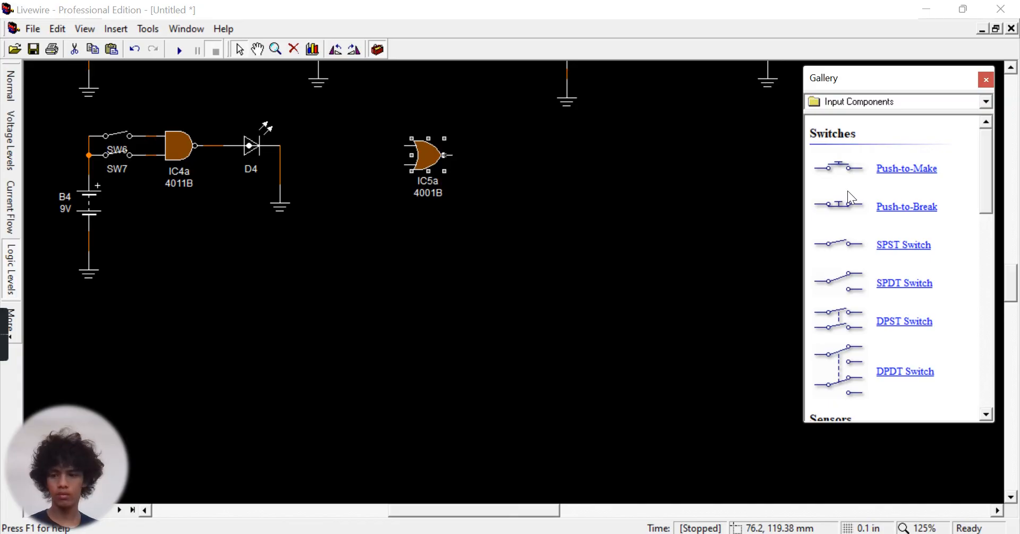
left_click_drag(881, 253, 365, 146)
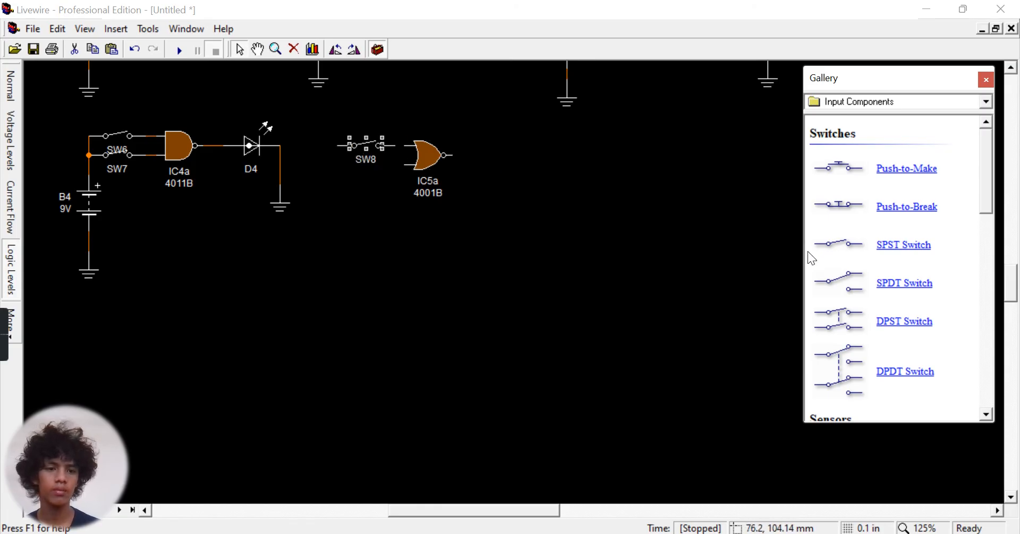
left_click_drag(838, 245, 371, 169)
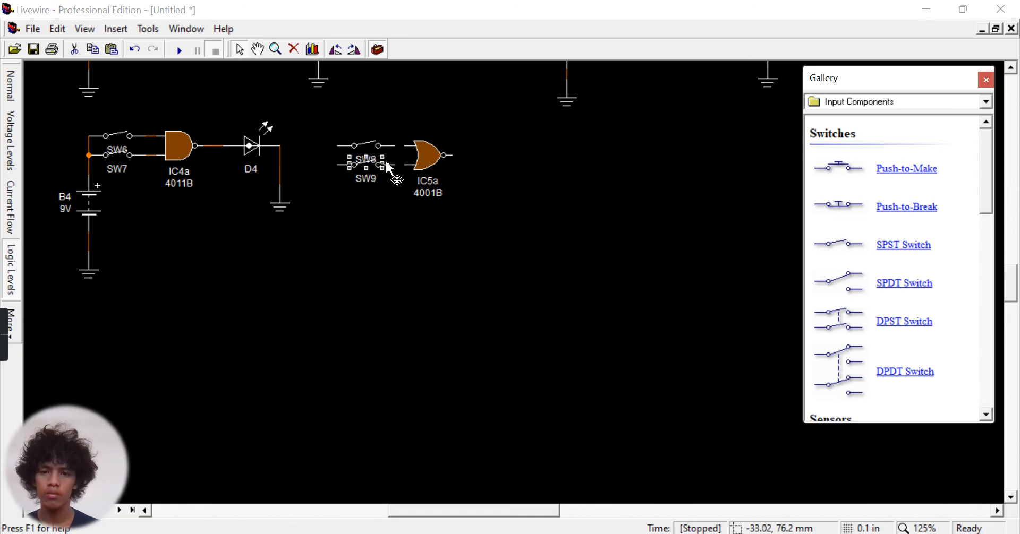
left_click_drag(395, 165, 412, 166)
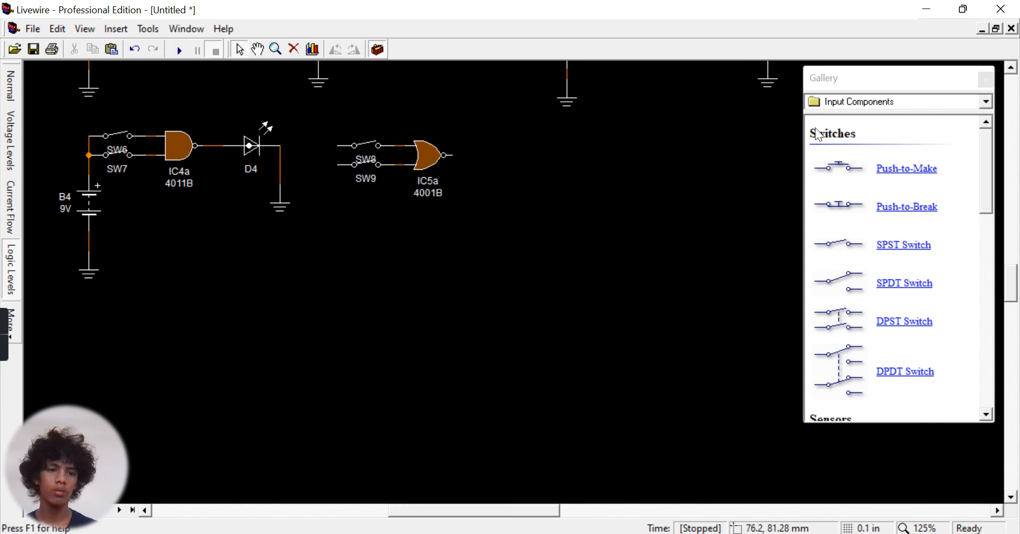
Place a 9 V battery from Power Supplies below the NOR gate's switches and wire its positive terminal to both switches.
left_click(850, 106)
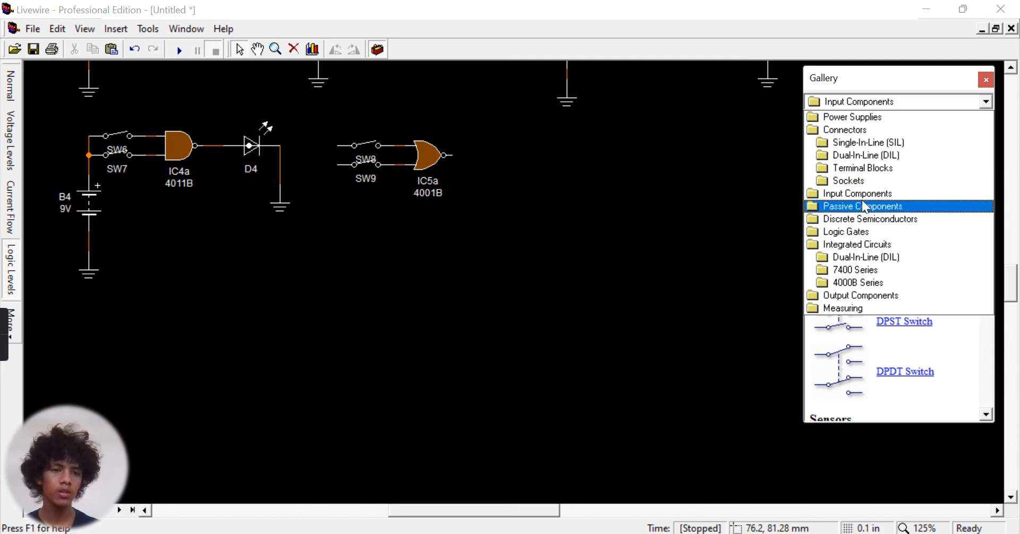
left_click(861, 118)
left_click_drag(844, 178, 335, 219)
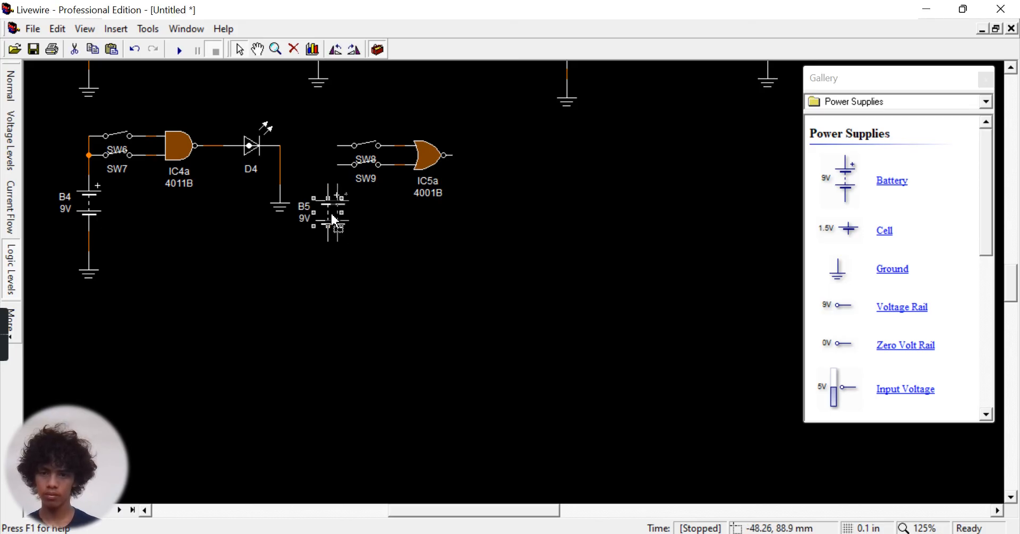
left_click_drag(338, 184, 339, 144)
Place one ground below the new battery and a spare ground beyond the NOR gate's output, and wire the battery's negative terminal to its ground.
left_click_drag(894, 271, 344, 286)
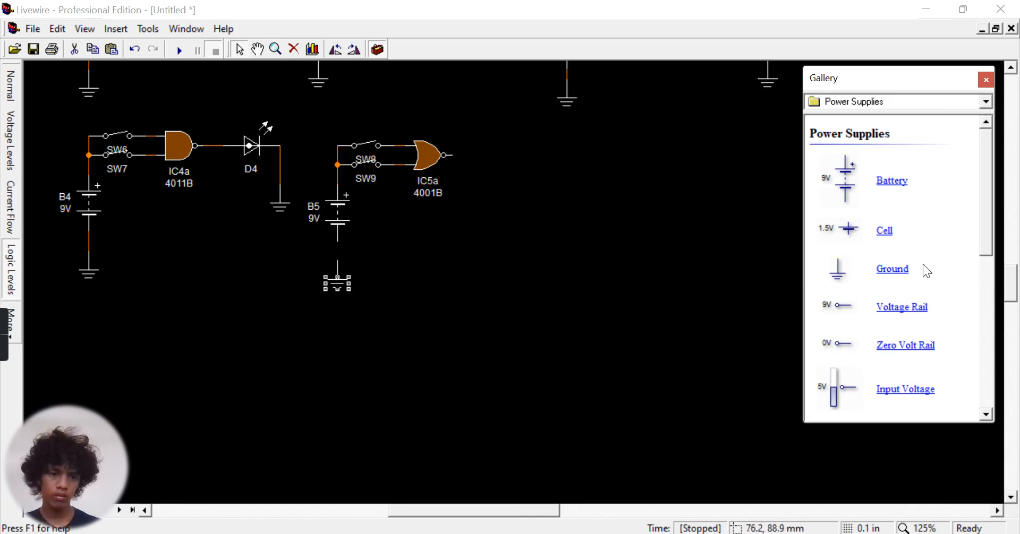
left_click_drag(895, 270, 570, 247)
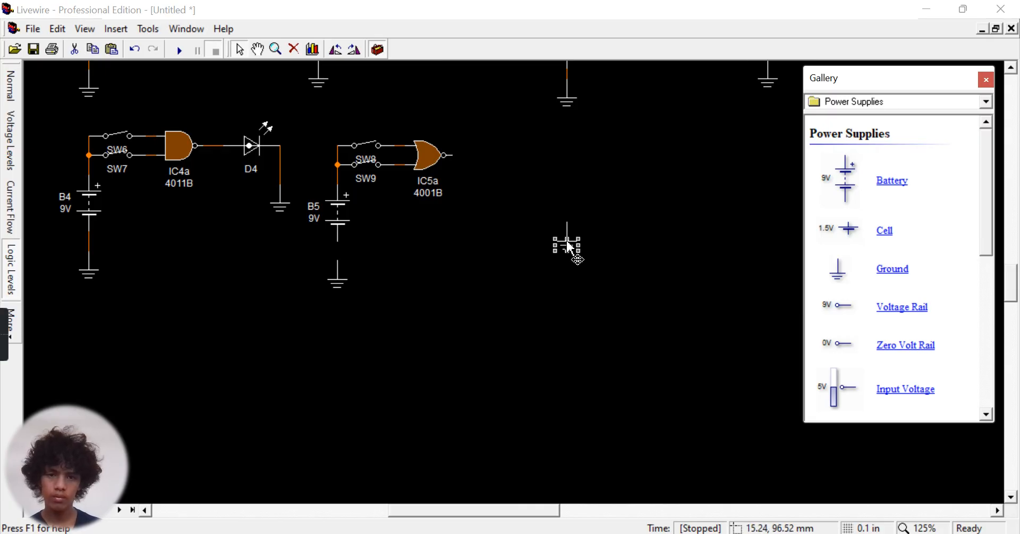
left_click_drag(334, 264, 338, 242)
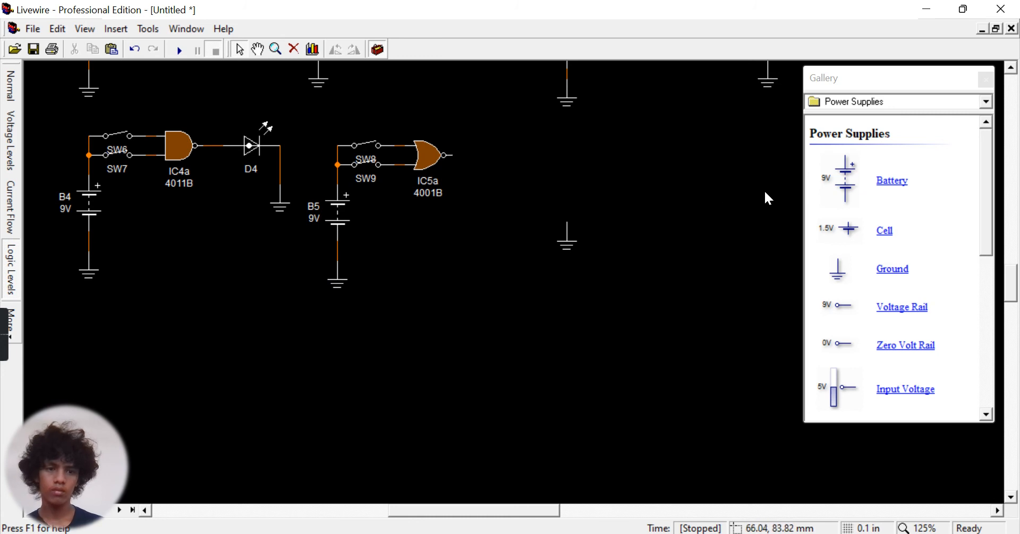
Place an LED from Output Components after the NOR gate, rotate it horizontal, and wire it between the gate output and the spare ground.
left_click(857, 101)
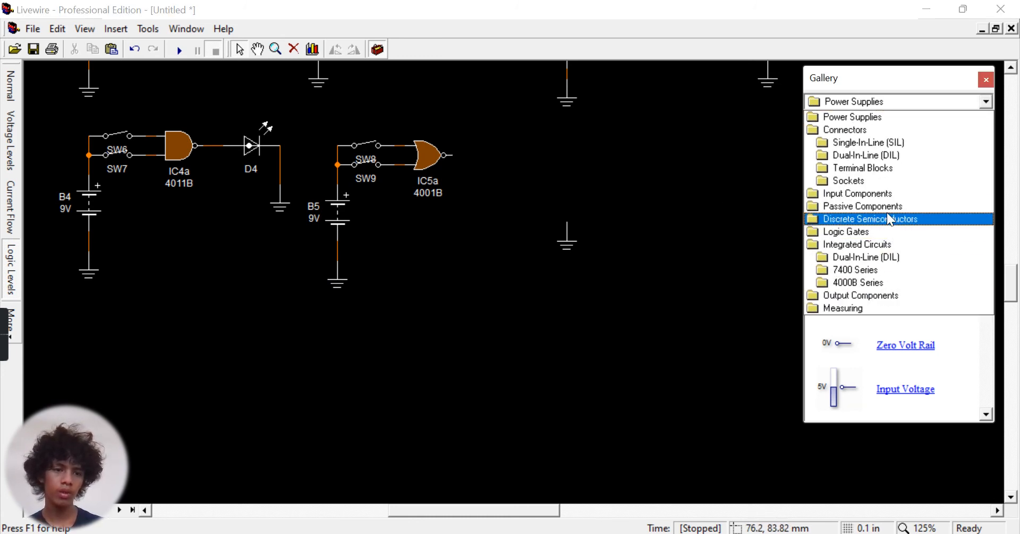
left_click(856, 296)
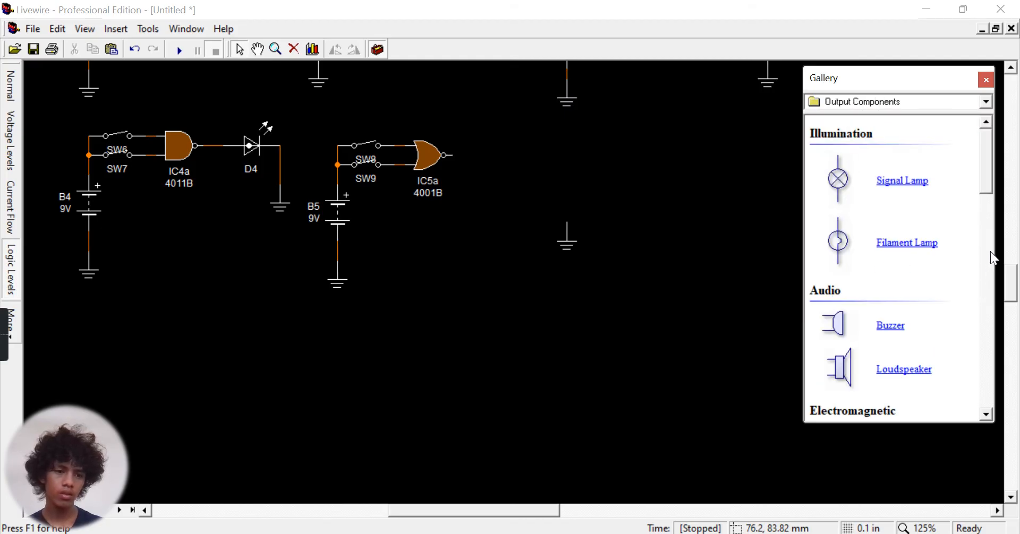
left_click_drag(983, 182, 990, 286)
left_click_drag(836, 261, 544, 150)
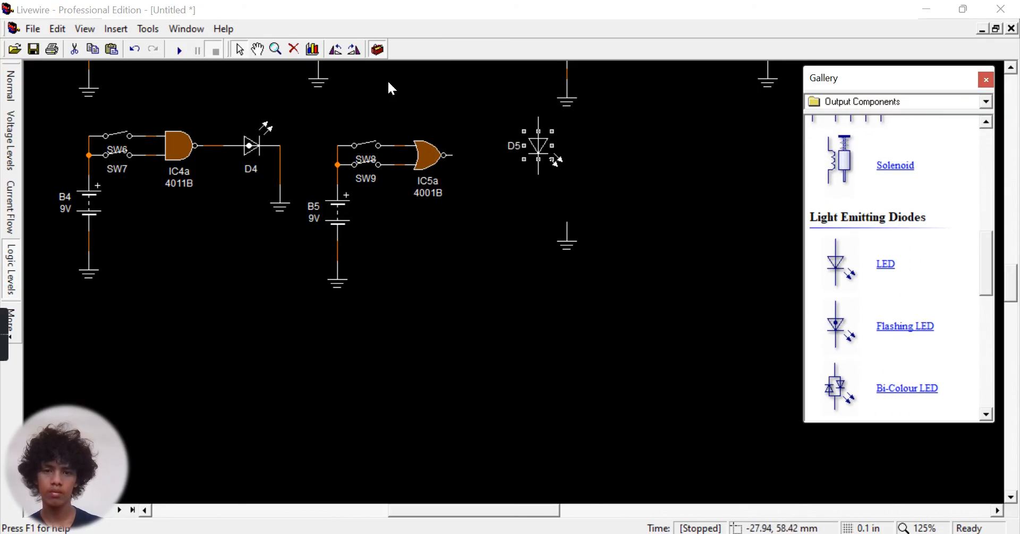
left_click(340, 51)
left_click_drag(540, 153, 459, 152)
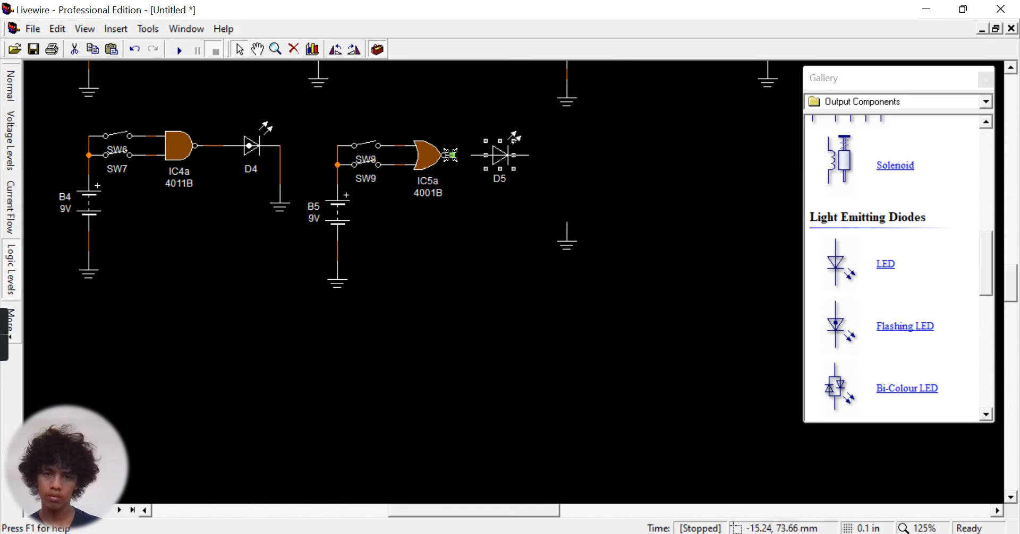
left_click_drag(451, 155, 472, 155)
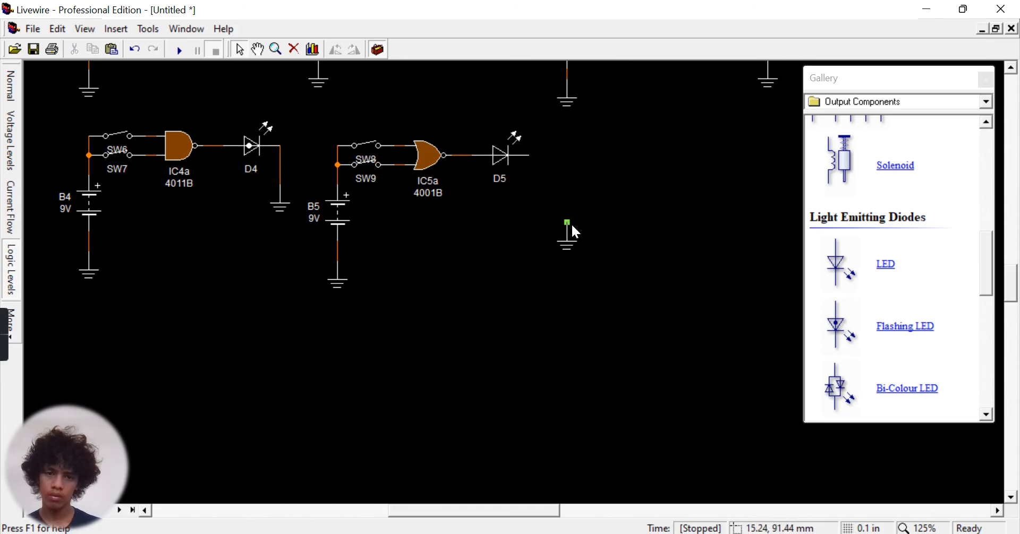
mouse_move(567, 247)
left_mouse_down()
mouse_move(531, 237)
mouse_move(528, 157)
left_mouse_up()
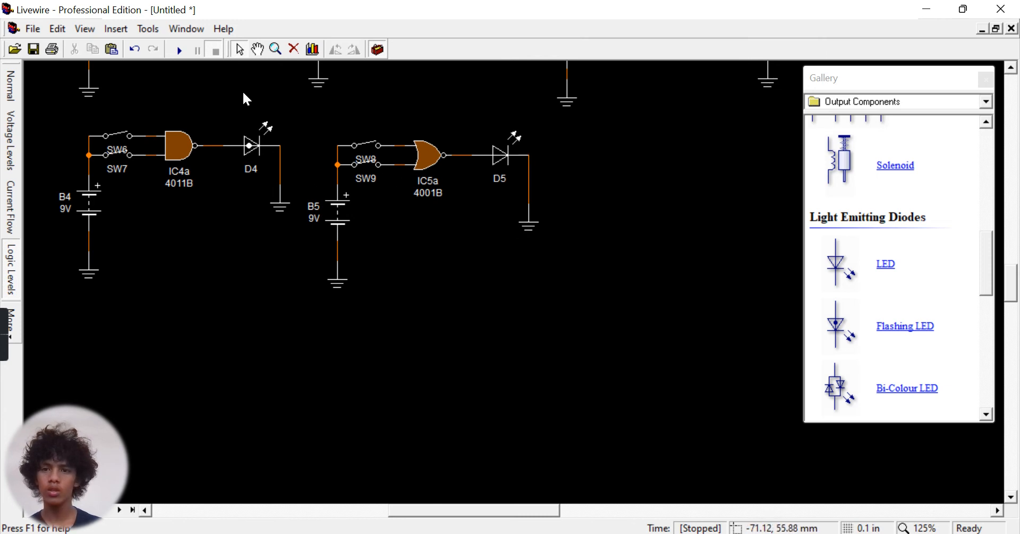
Run the simulation and test the NOR gate with SW8 and SW9 both open, with only SW9 closed, and with both closed.
left_click(177, 50)
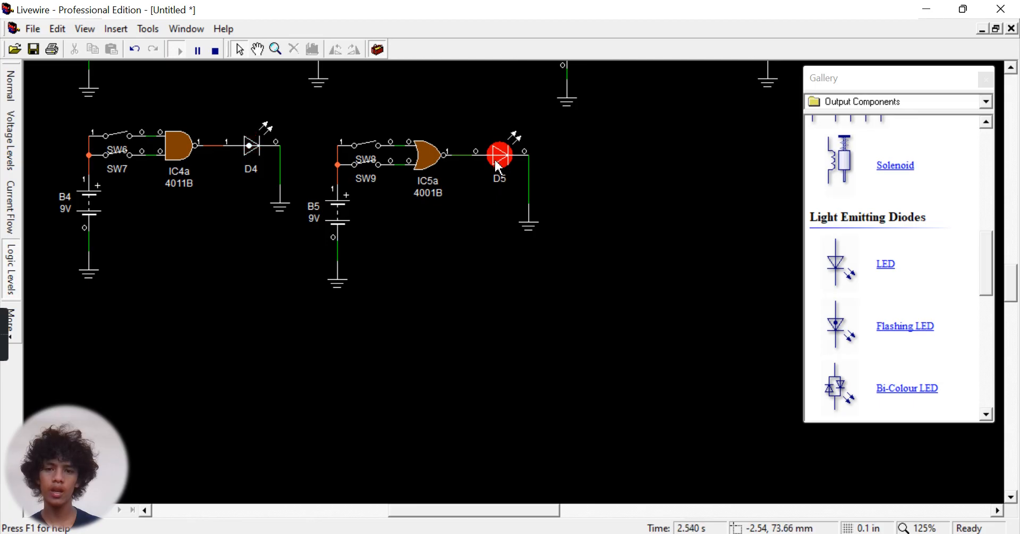
left_click(380, 168)
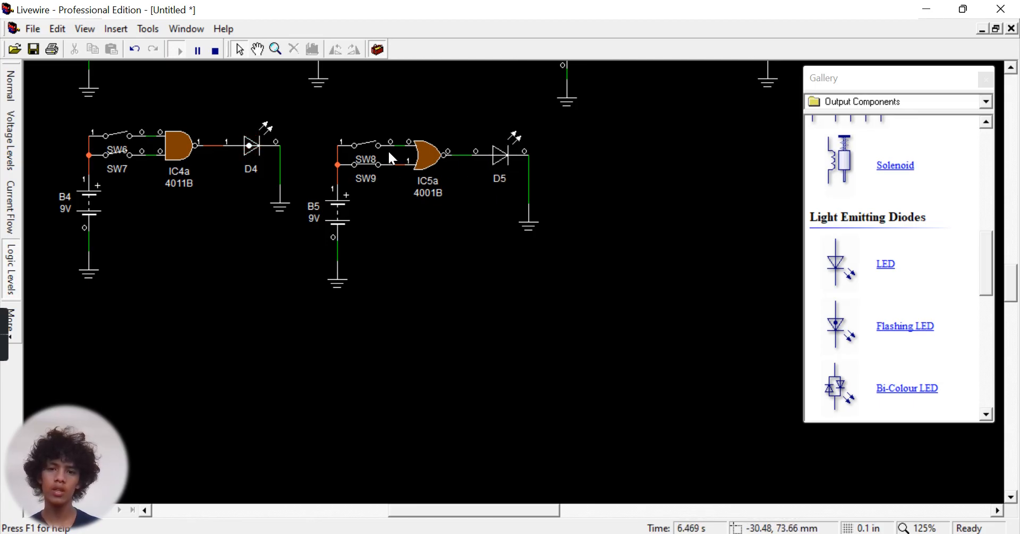
left_click(382, 154)
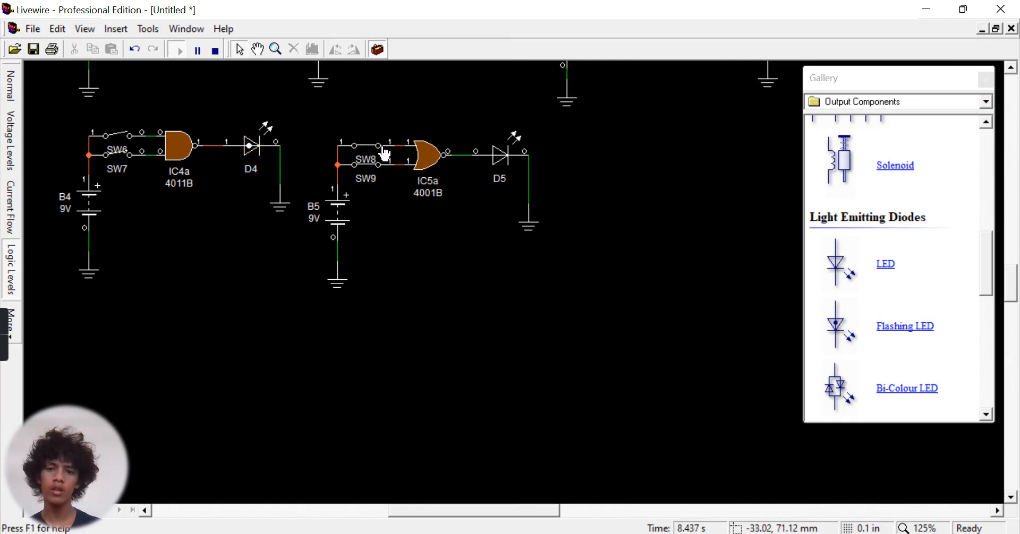
left_click(379, 152)
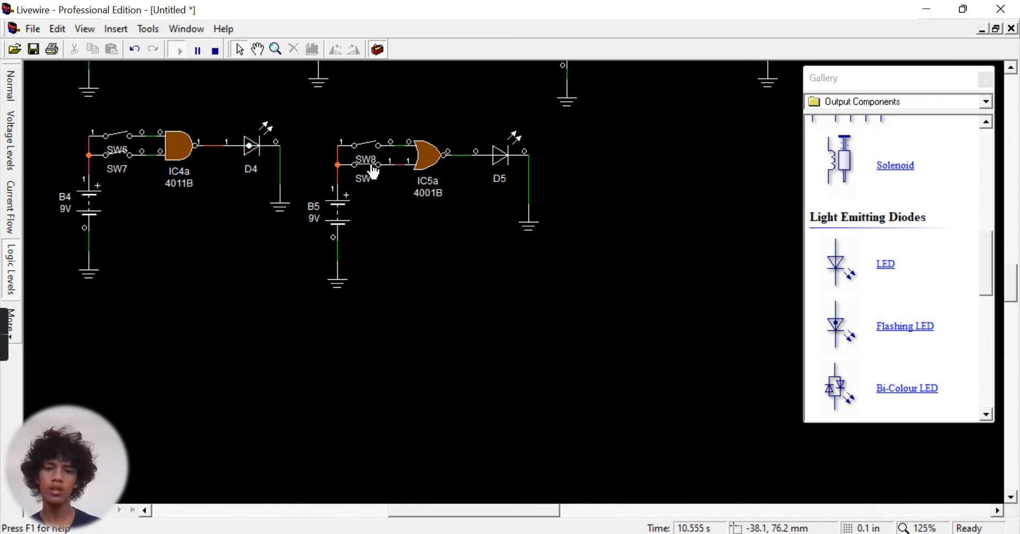
left_click(381, 168)
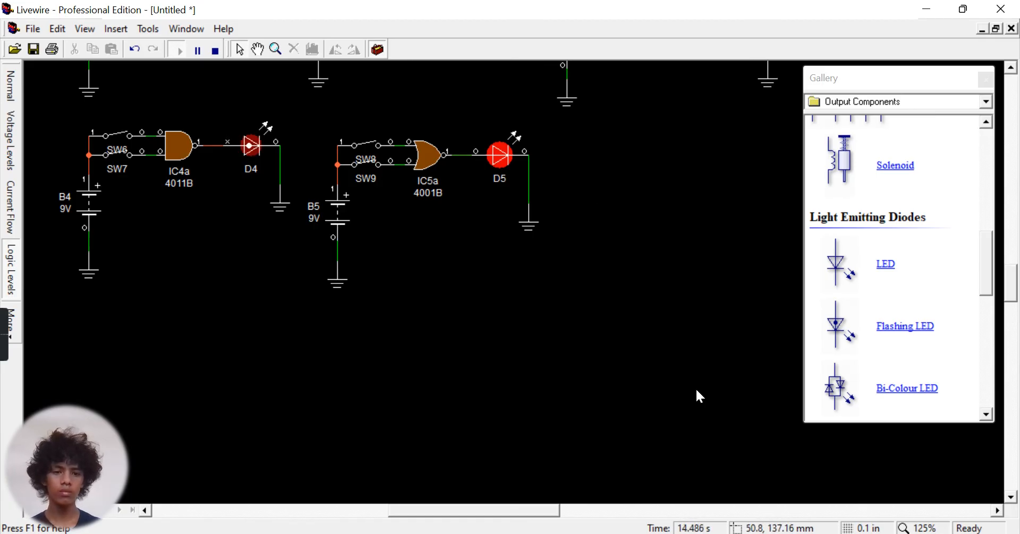
Check the NOR truth table in the browser article against the simulation, examine the XOR gate's symbol and table, and return to Livewire.
left_click(653, 476)
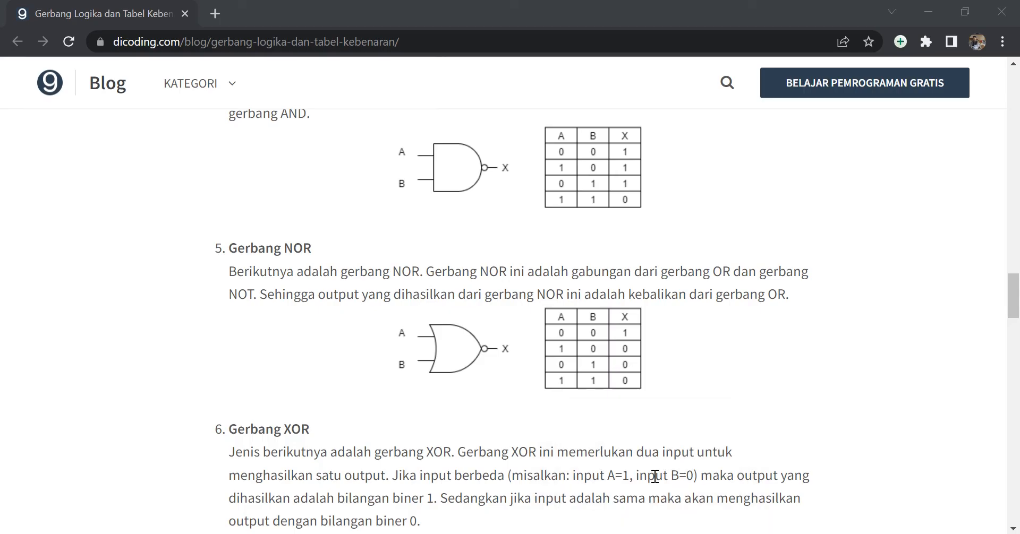
left_click_drag(1015, 301, 1018, 322)
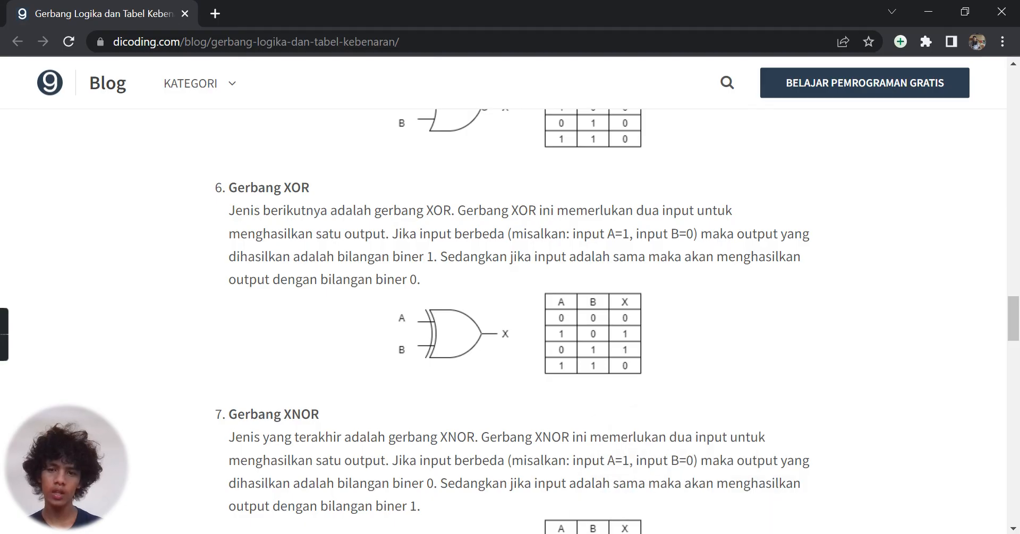
mouse_move(721, 533)
left_click(728, 503)
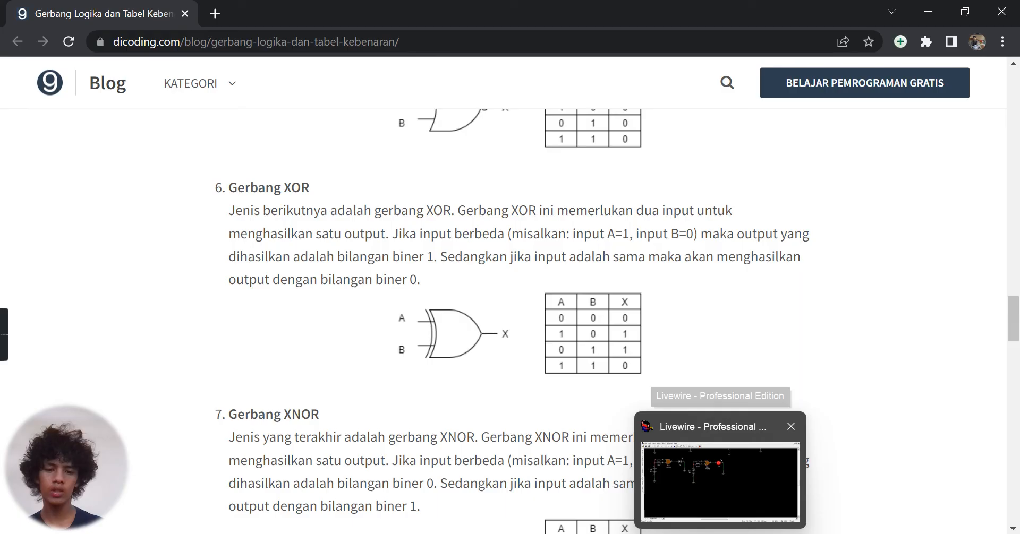
mouse_move(686, 532)
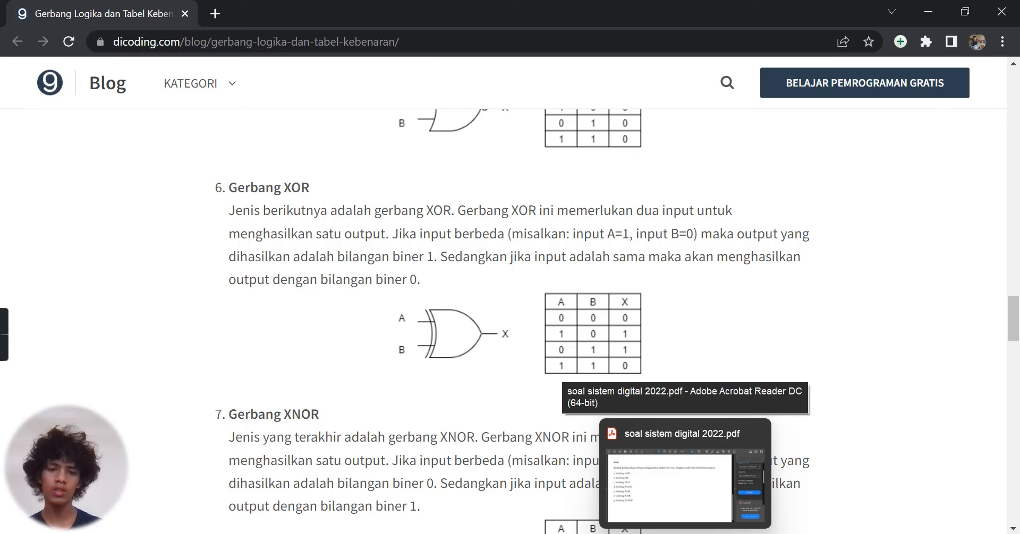
mouse_move(721, 532)
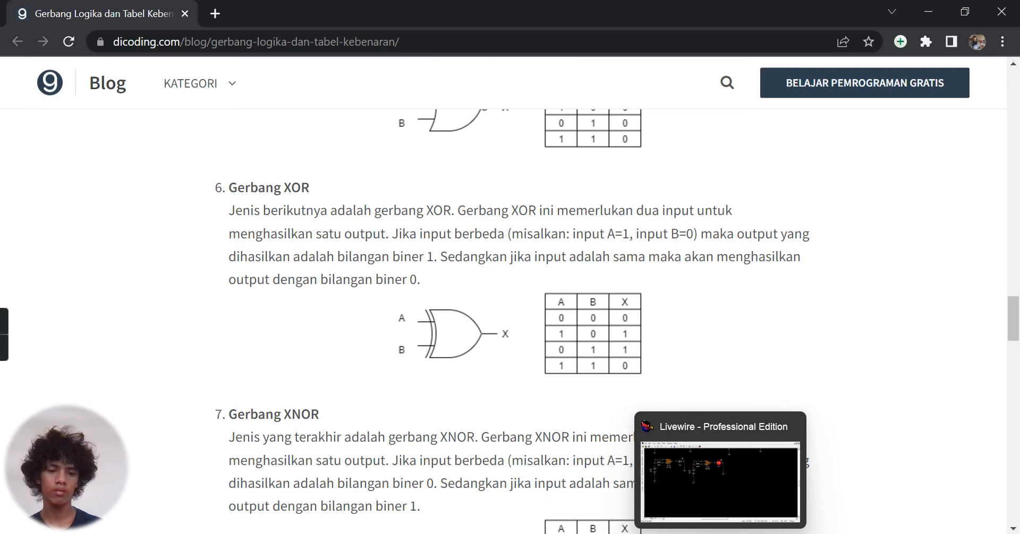
left_click(721, 501)
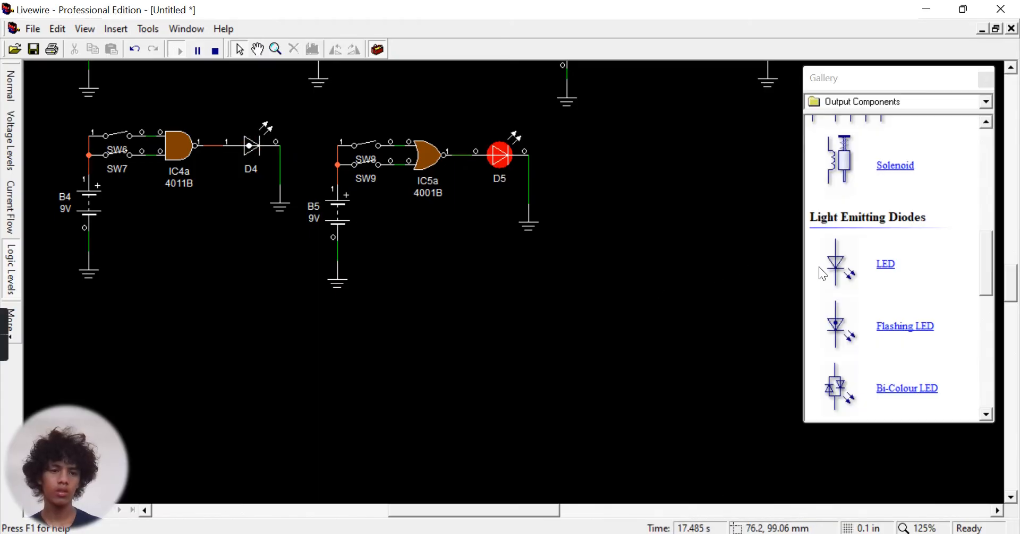
Place an XOR gate from the Logic Gates category in the empty area to the right of the NOR circuit.
left_click(847, 101)
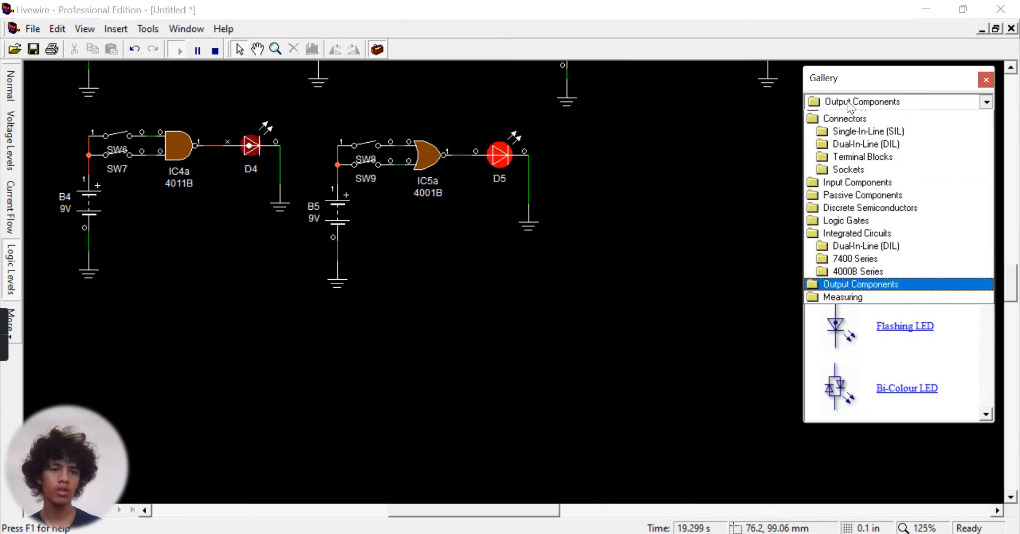
left_click(841, 220)
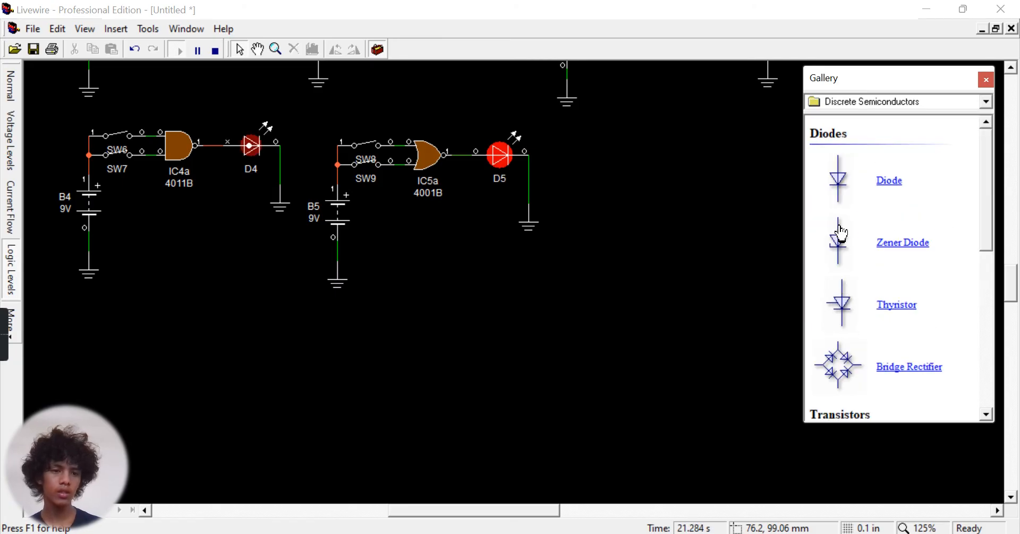
left_click(850, 105)
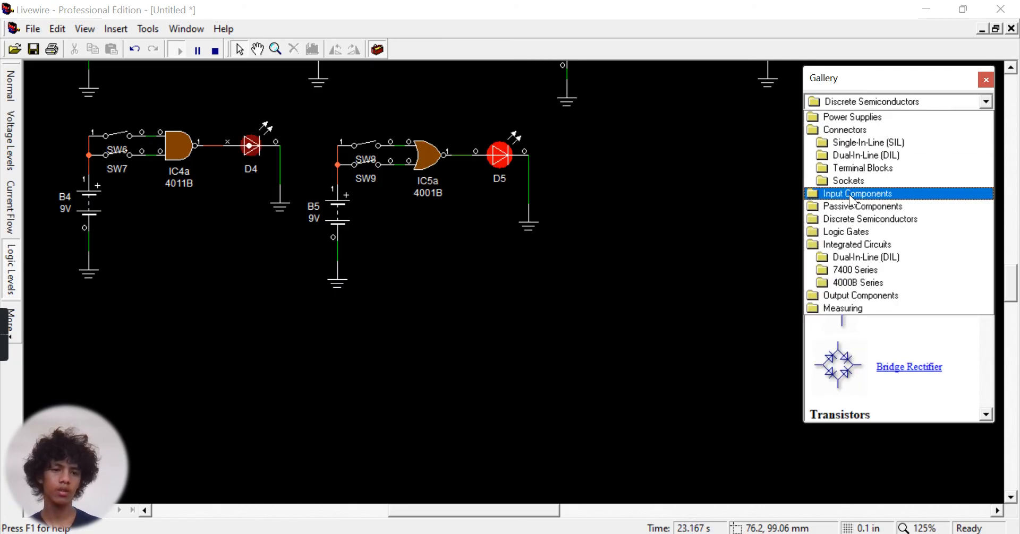
left_click(842, 233)
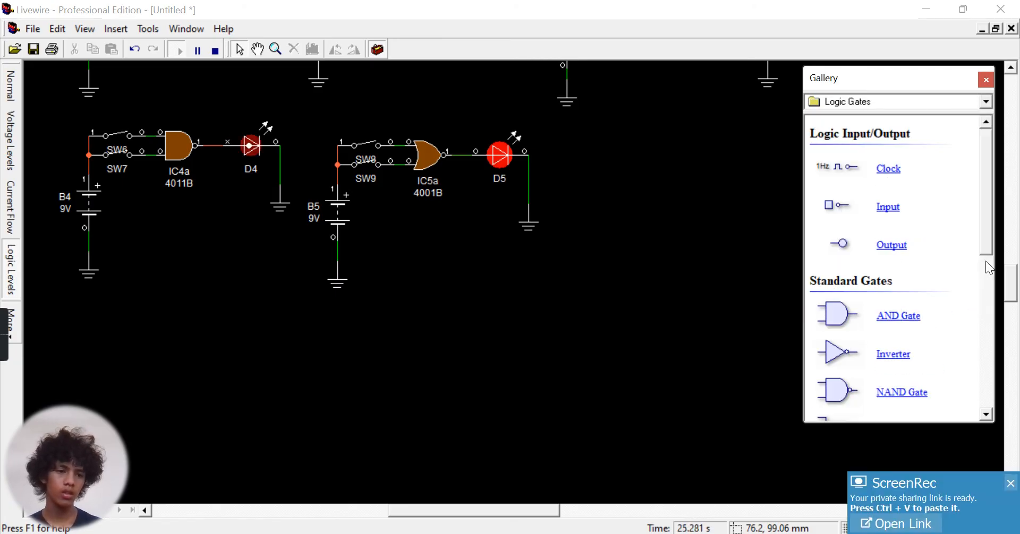
left_click_drag(987, 238, 971, 356)
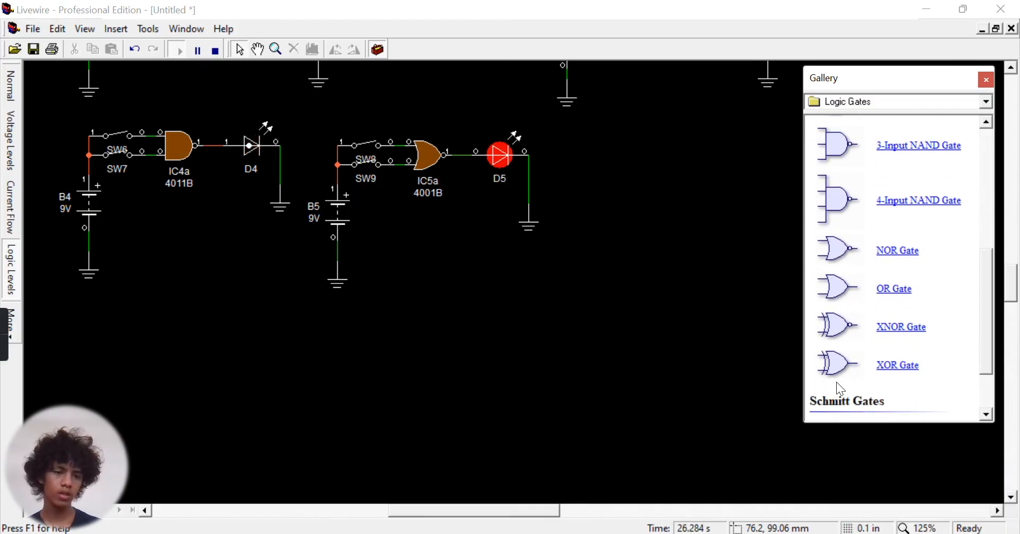
left_click_drag(832, 370, 659, 178)
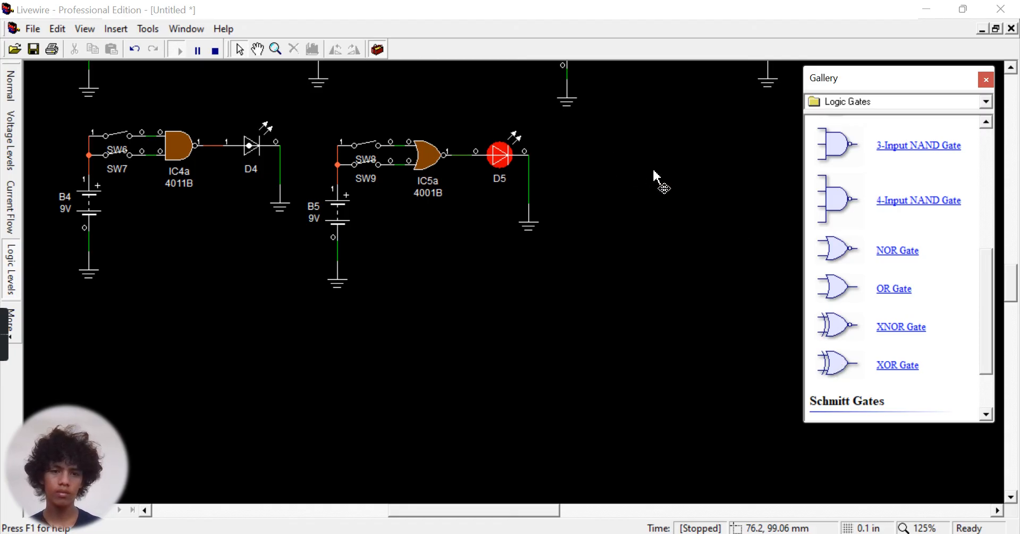
Place two SPST switches from Input Components before the XOR gate and wire one to each gate input.
left_click_drag(491, 513, 543, 515)
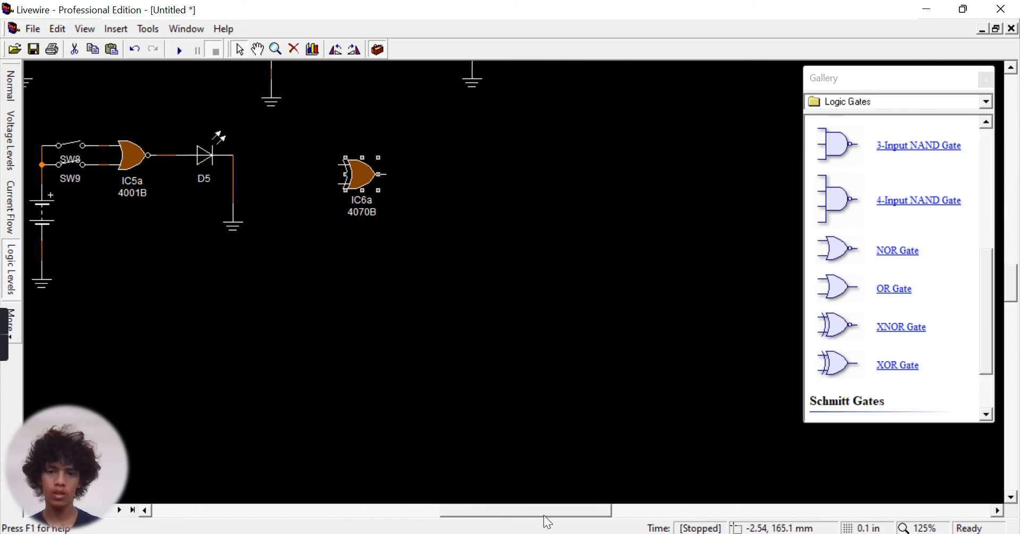
left_click(833, 101)
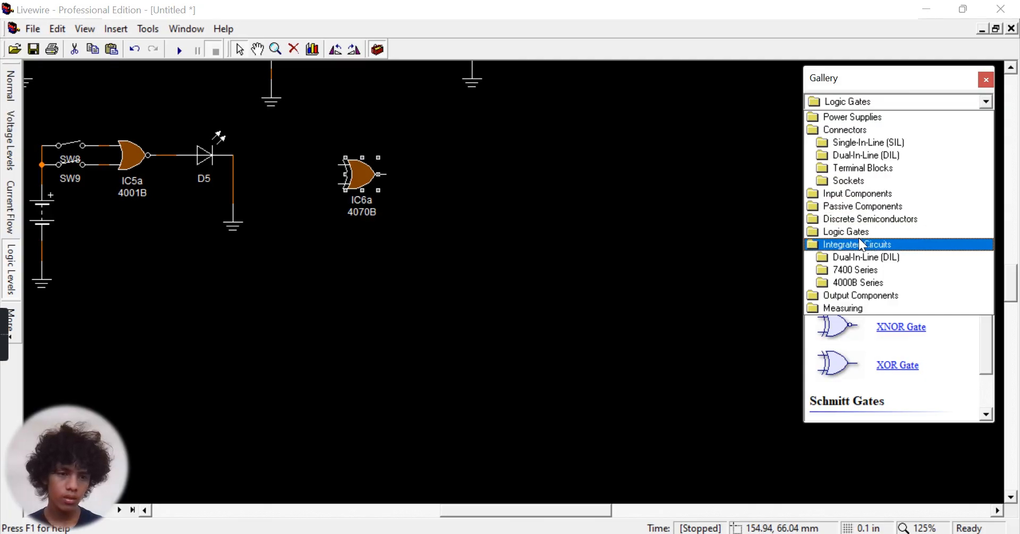
left_click(846, 190)
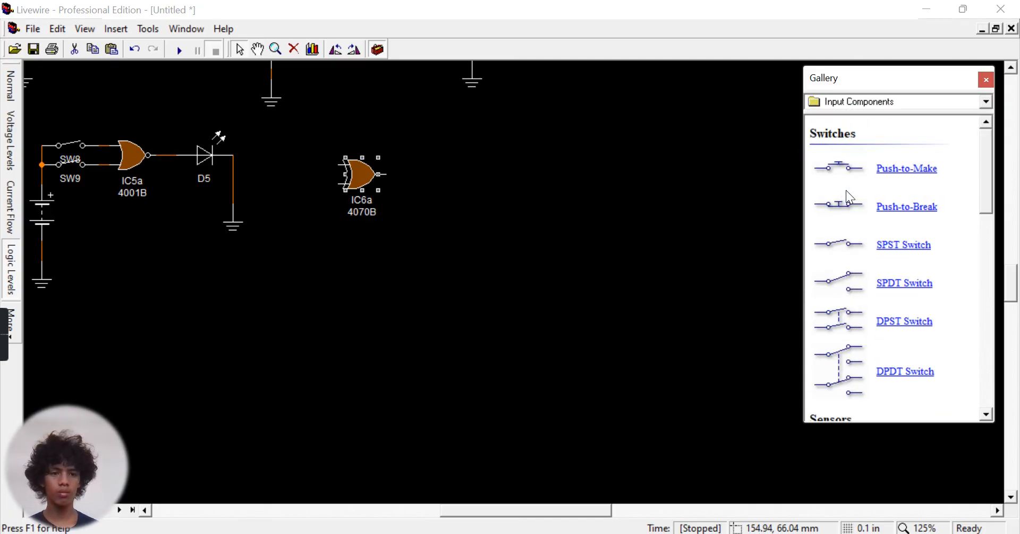
left_click_drag(902, 255, 359, 170)
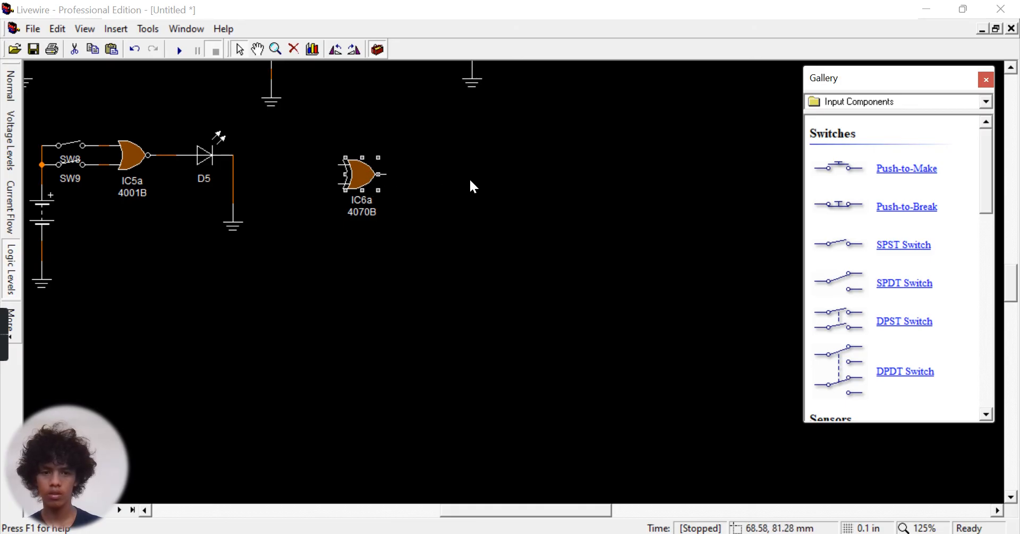
left_click_drag(368, 180, 415, 169)
left_click_drag(827, 256, 336, 161)
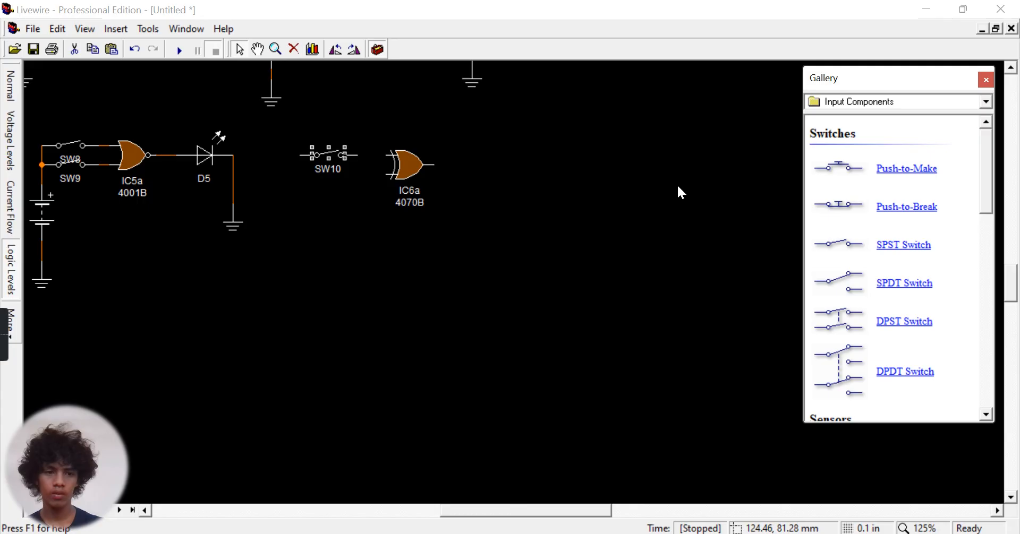
left_click_drag(834, 246, 332, 179)
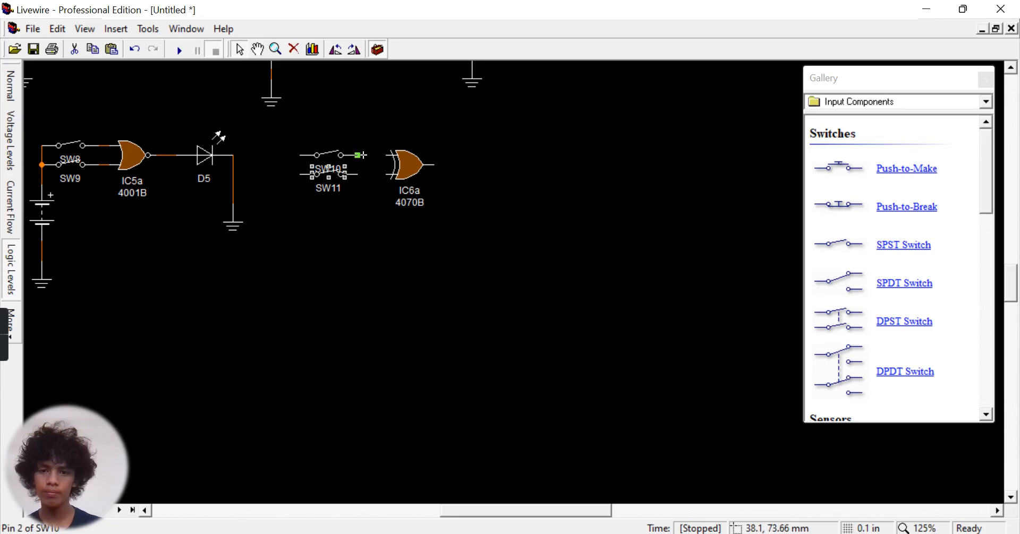
mouse_move(387, 155)
left_mouse_down()
mouse_move(357, 151)
mouse_move(355, 174)
mouse_move(384, 175)
left_mouse_up()
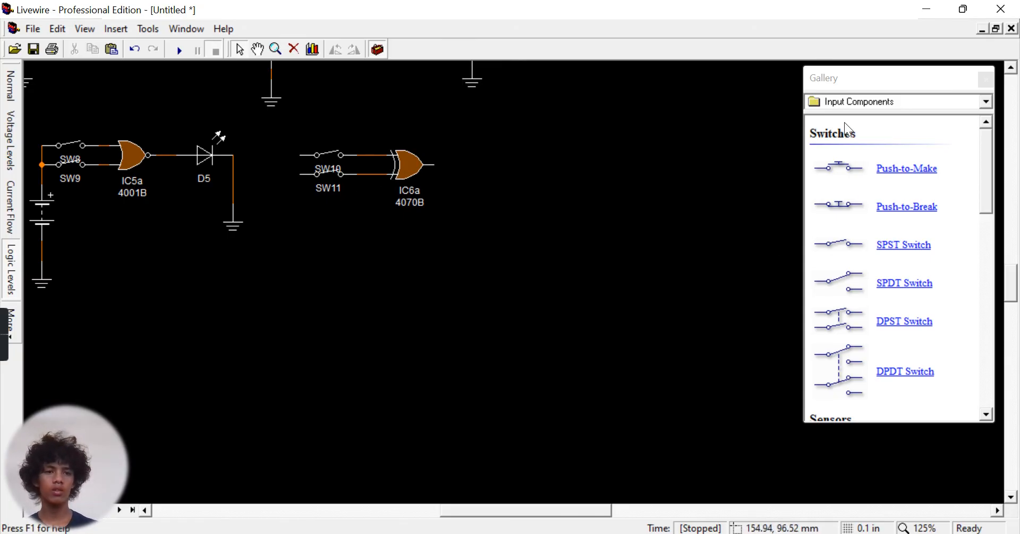
Place a 9V battery from Power Supplies below the new switches and wire its positive terminal to both SW10 and SW11.
left_click(849, 107)
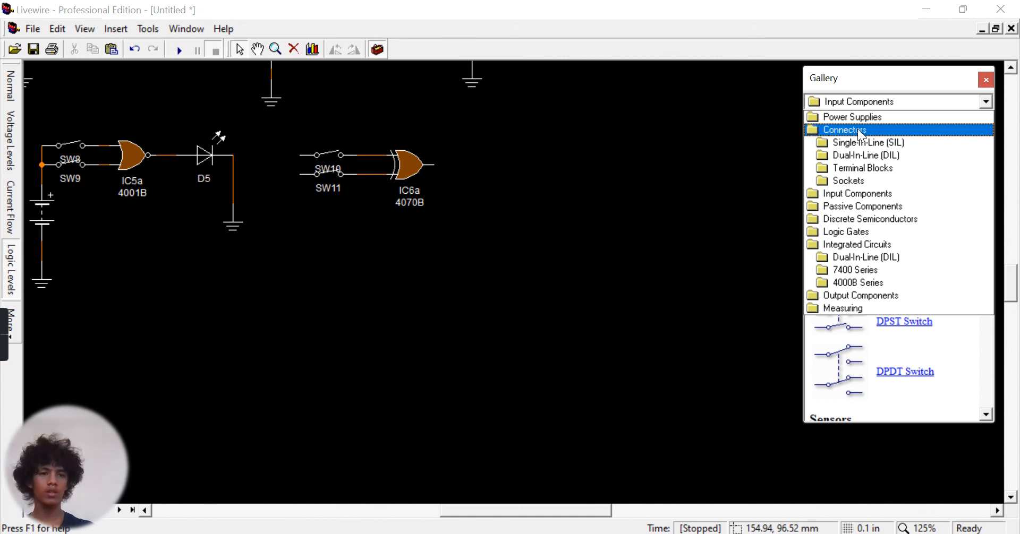
left_click(865, 117)
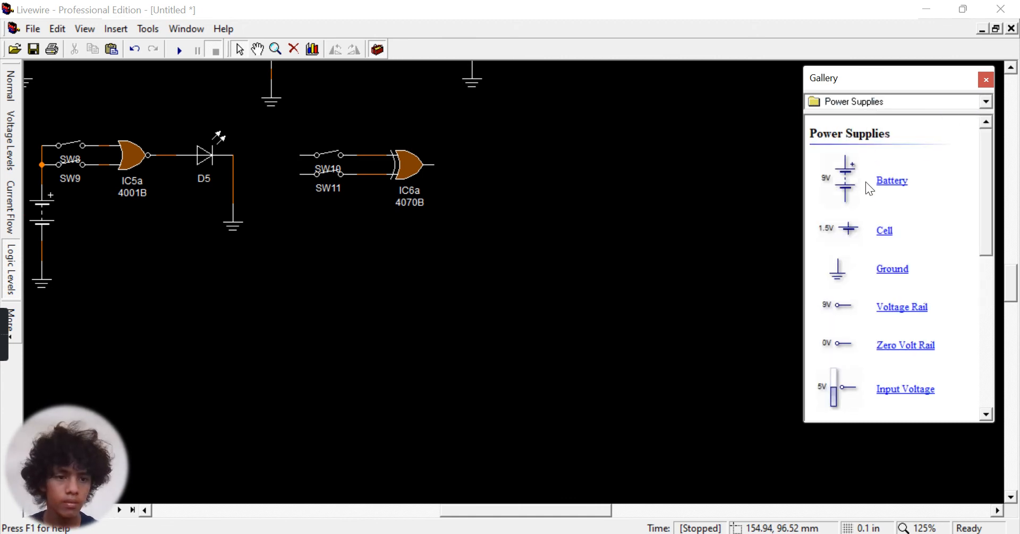
left_click_drag(838, 167, 842, 167)
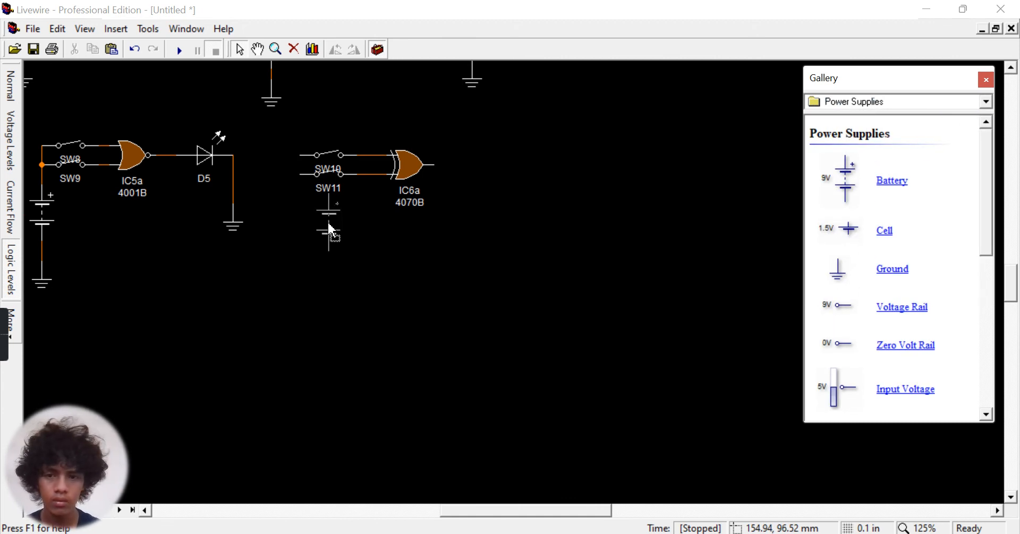
left_click_drag(302, 211, 300, 155)
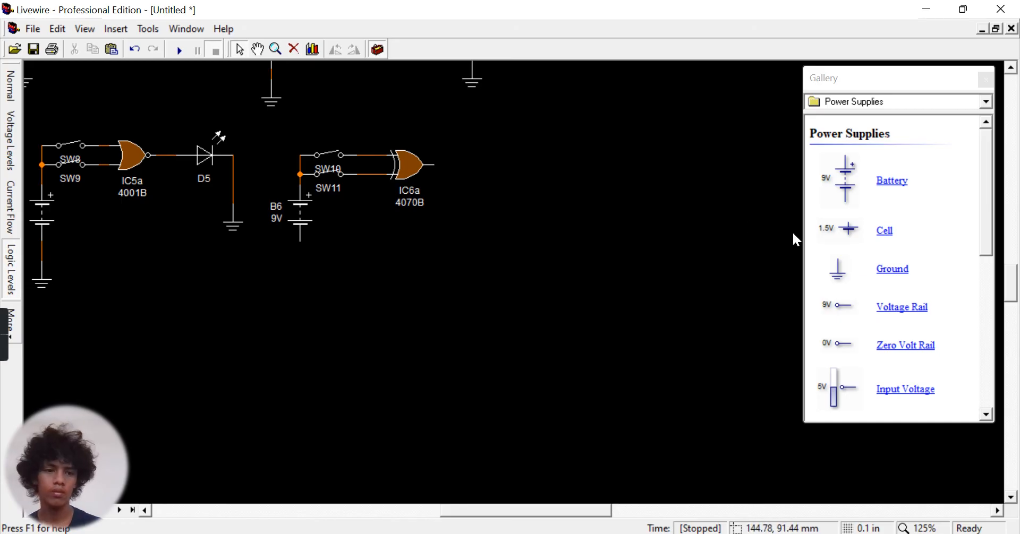
Place a ground below battery B6 and wire it to the negative terminal, and add a spare ground on the XOR gate's output side.
left_click_drag(741, 280, 283, 313)
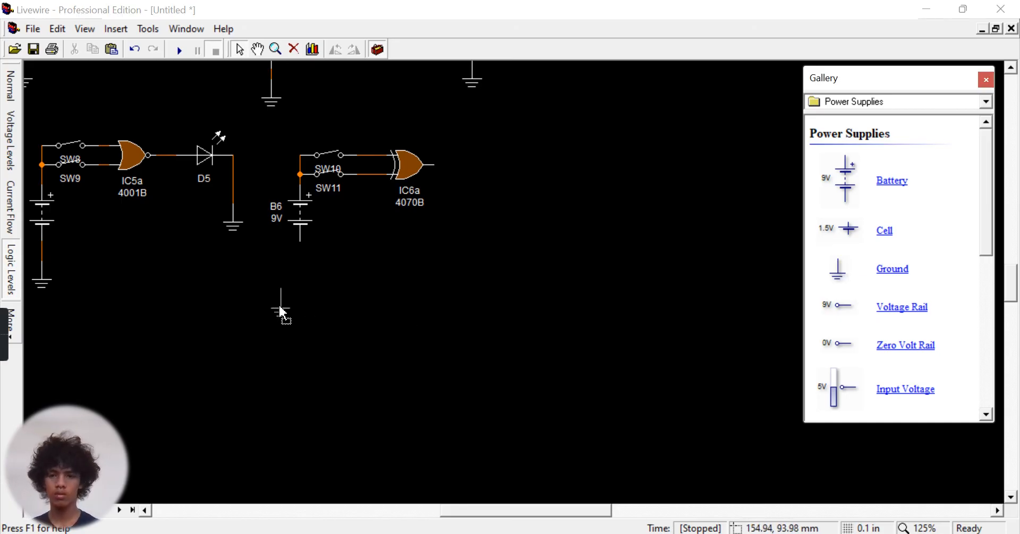
left_click_drag(299, 283, 300, 282)
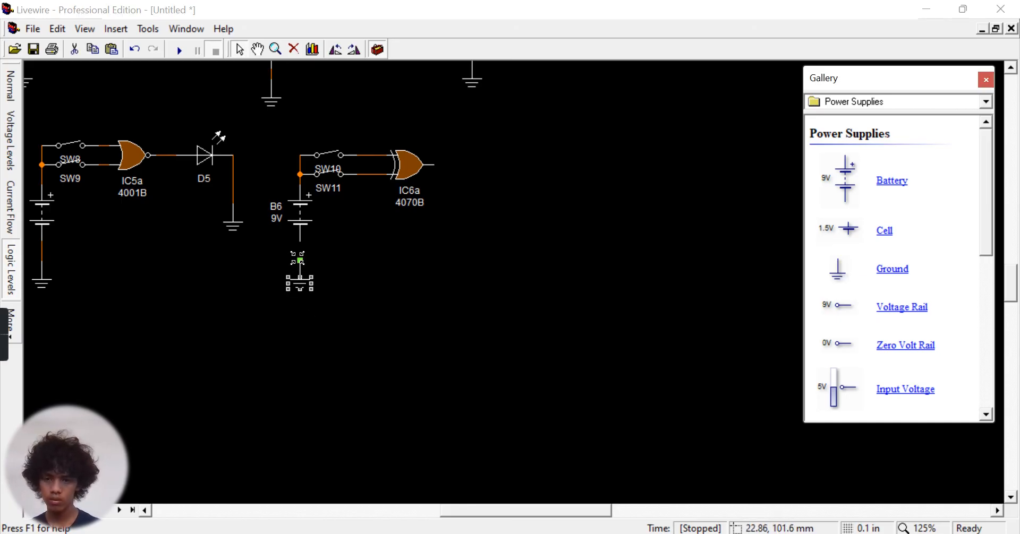
left_click(295, 239)
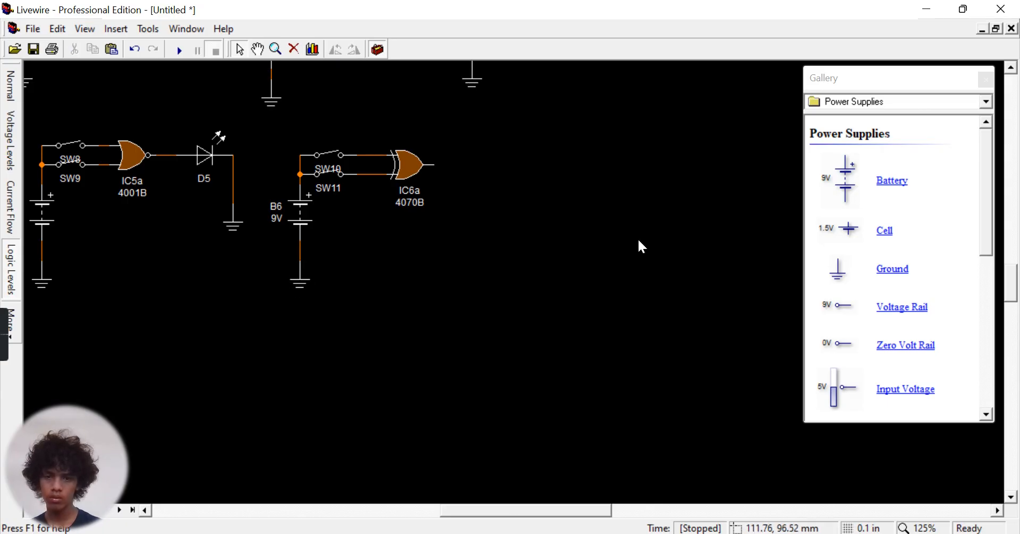
left_click_drag(838, 278, 531, 257)
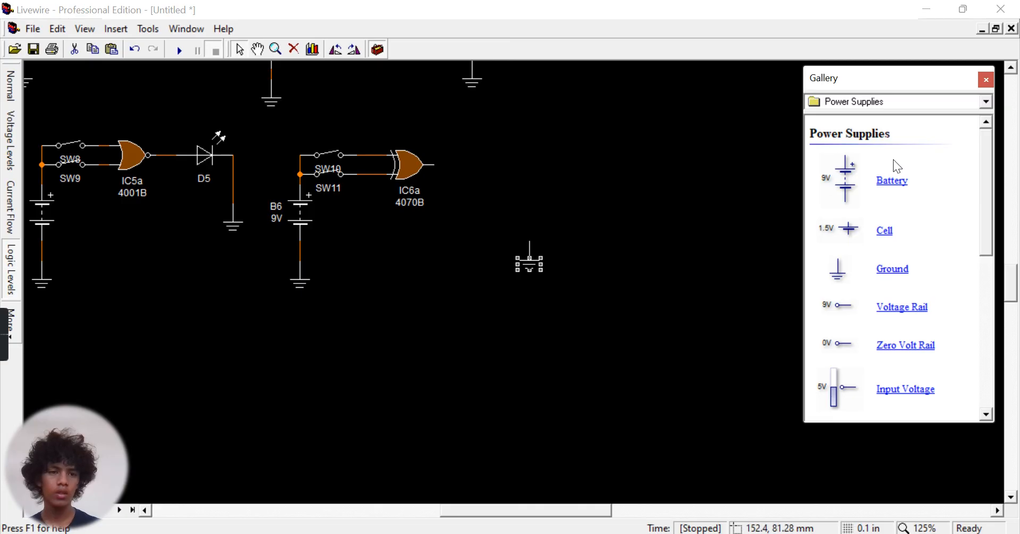
Place an LED from Output Components after the XOR gate and rotate it horizontal.
left_click(912, 104)
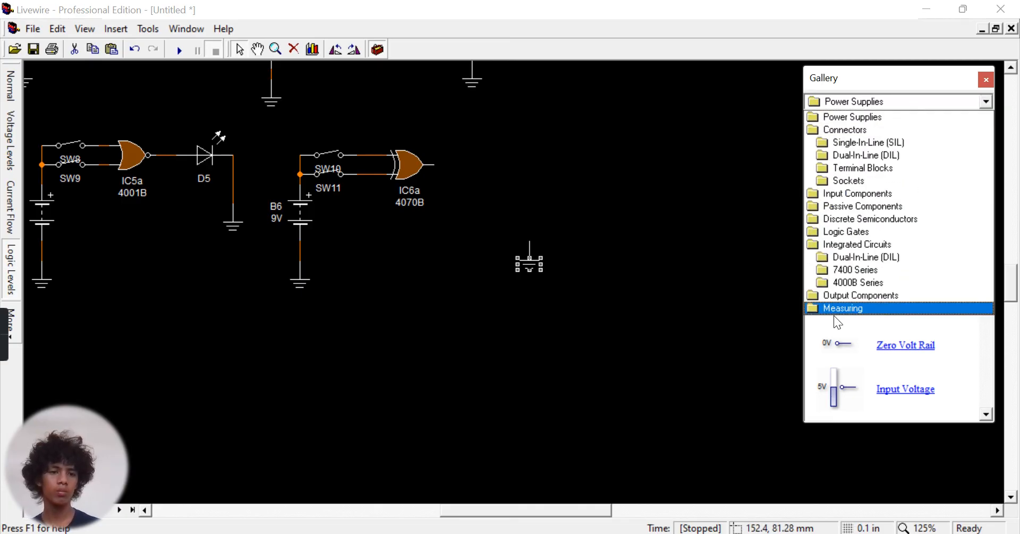
left_click(852, 301)
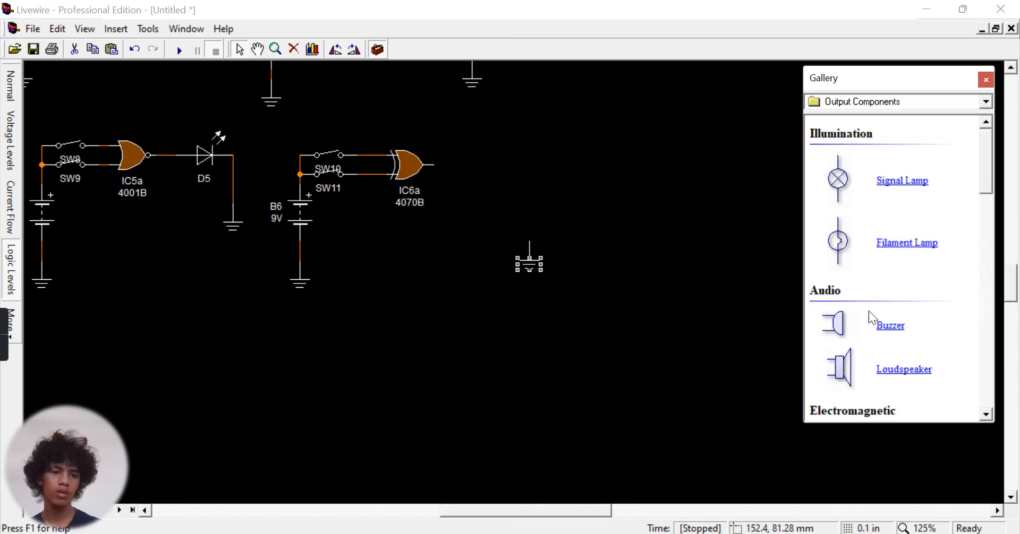
left_click_drag(984, 177, 1002, 273)
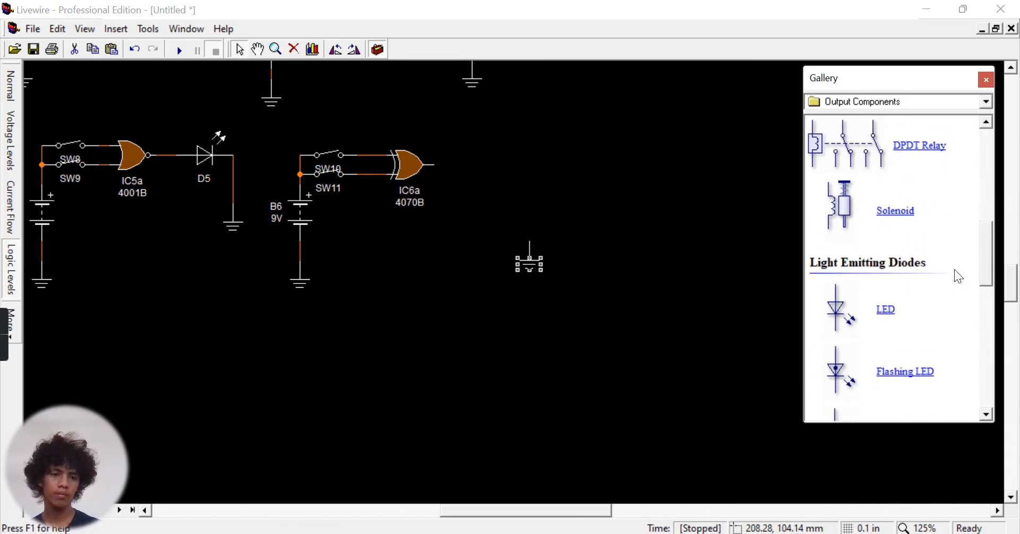
left_click_drag(839, 300, 481, 160)
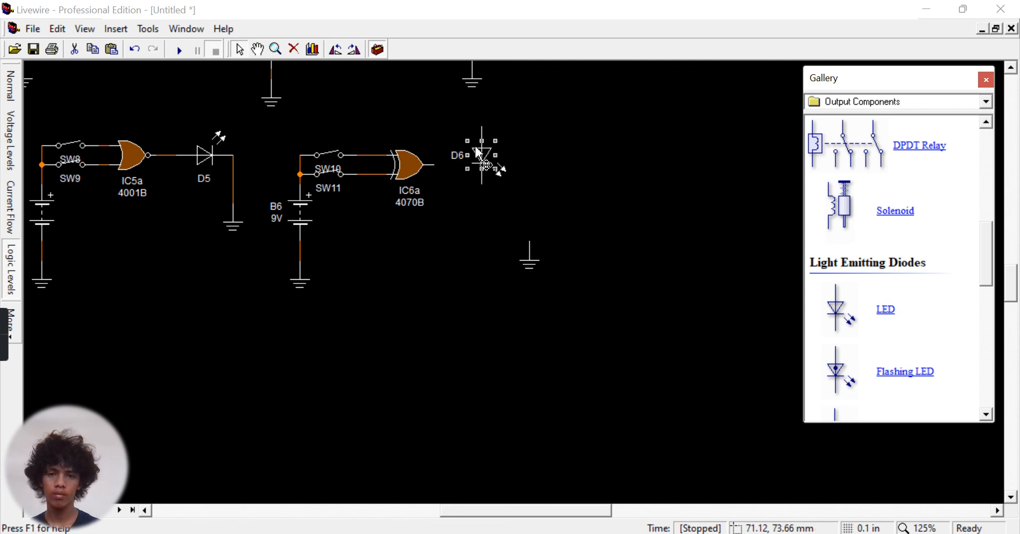
left_click(336, 52)
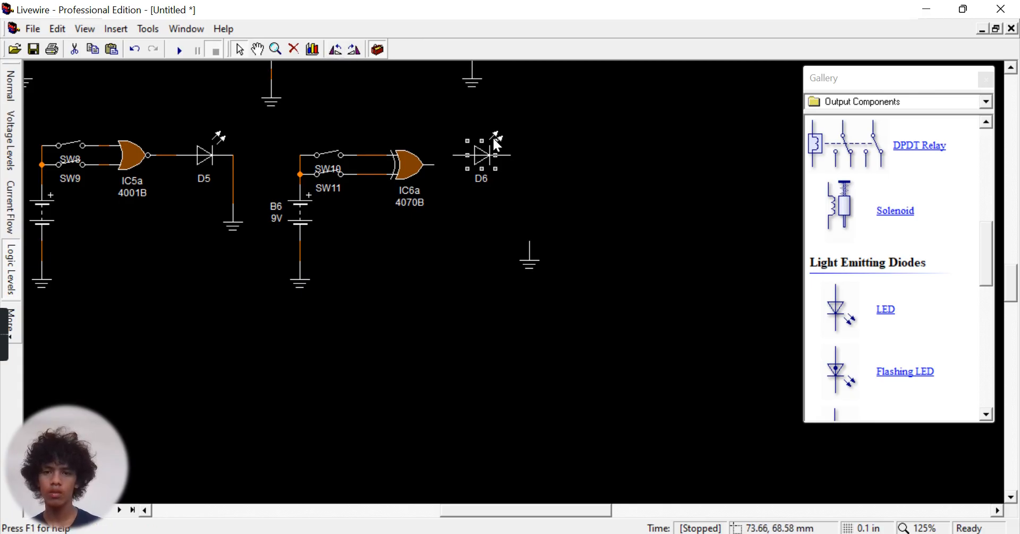
Wire the LED between the XOR gate output and the spare ground, and align the ground directly beneath the LED's end.
left_click_drag(477, 162, 434, 164)
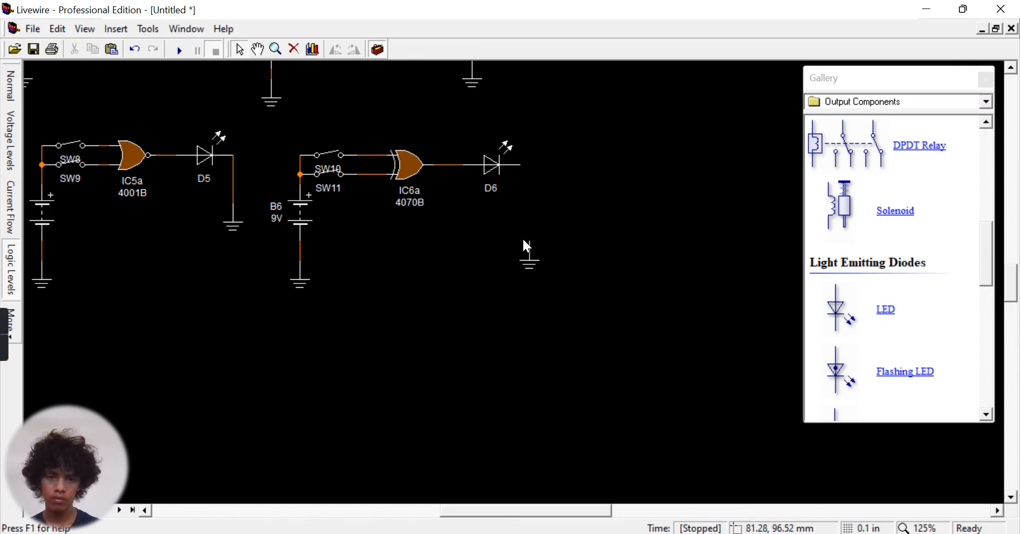
left_click_drag(530, 240, 523, 166)
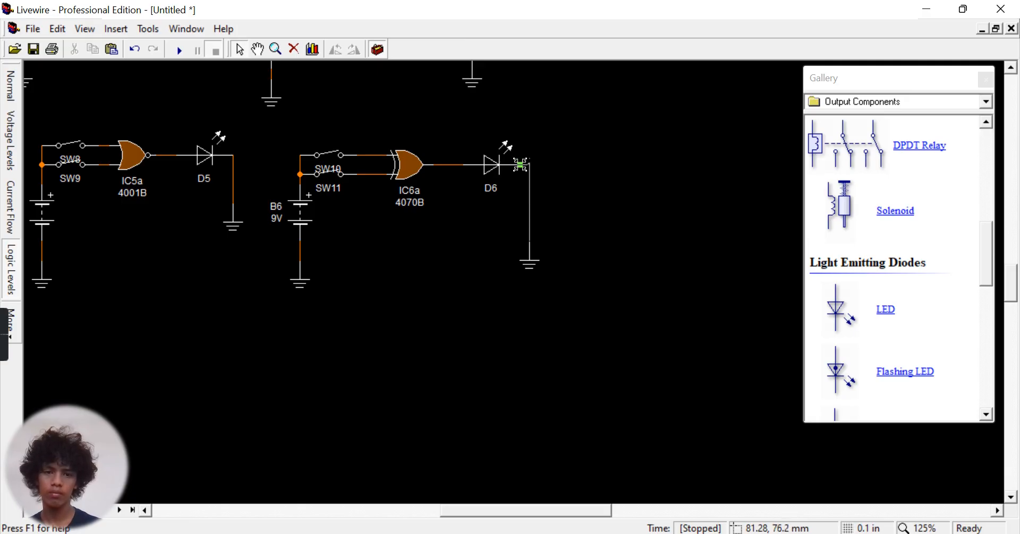
left_click(531, 268)
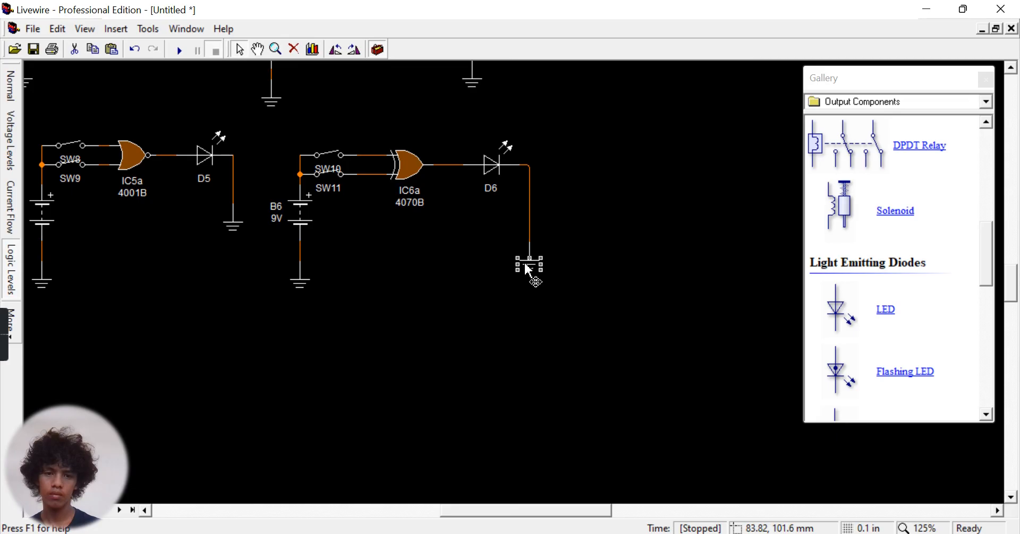
left_click_drag(531, 270, 521, 270)
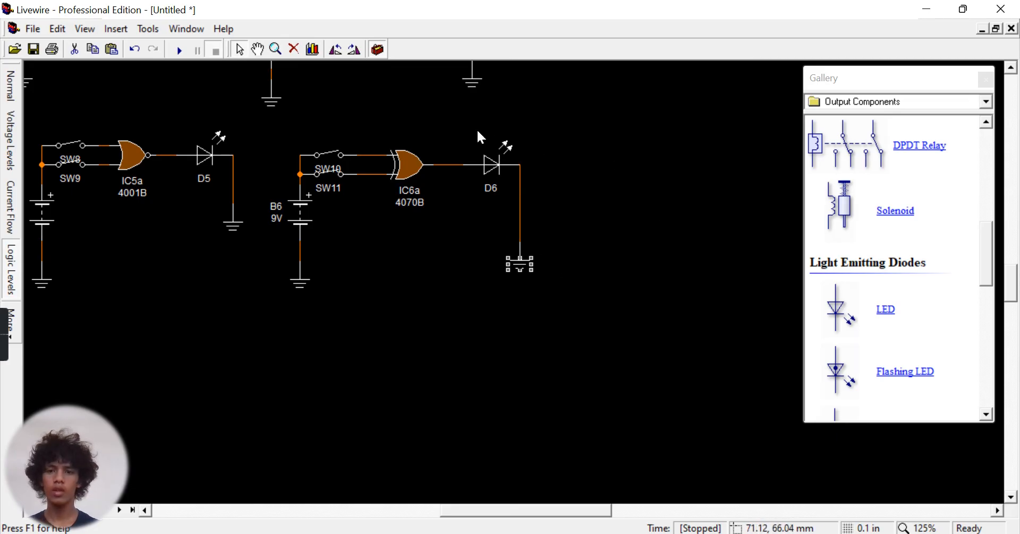
Run the simulation and test the XOR gate with SW10 and SW11 both open, with each one closed alone, and with both closed.
left_click(179, 51)
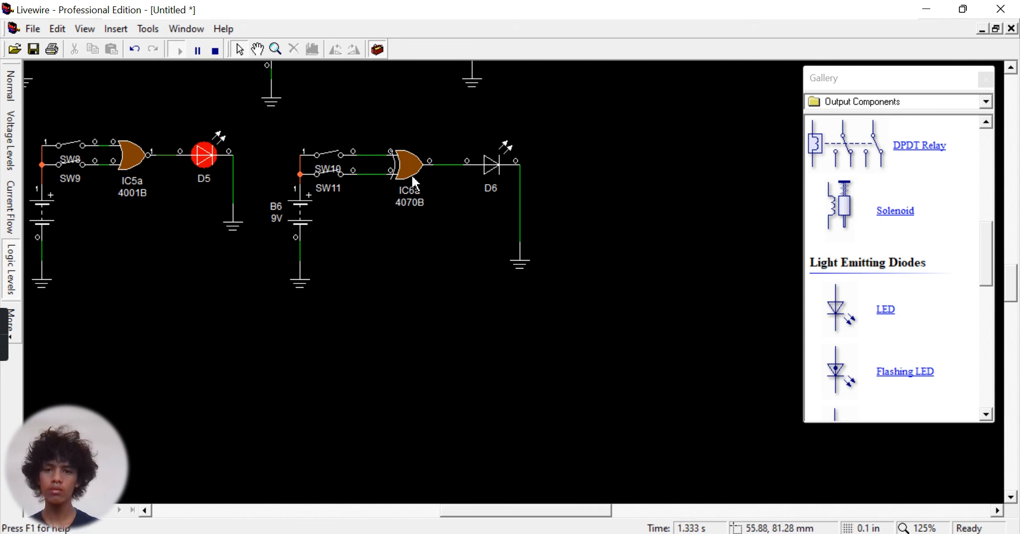
left_click(341, 179)
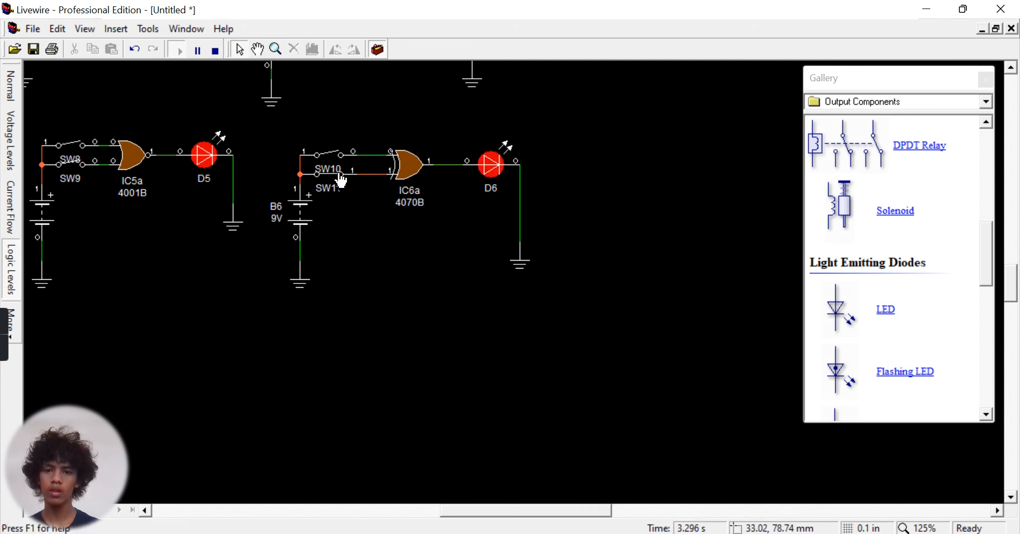
left_click(341, 158)
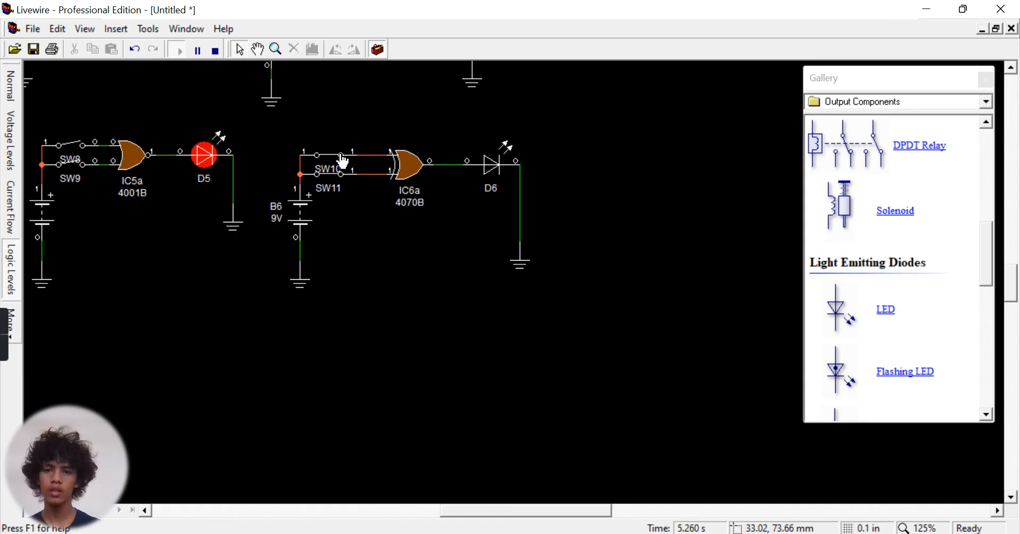
left_click(343, 162)
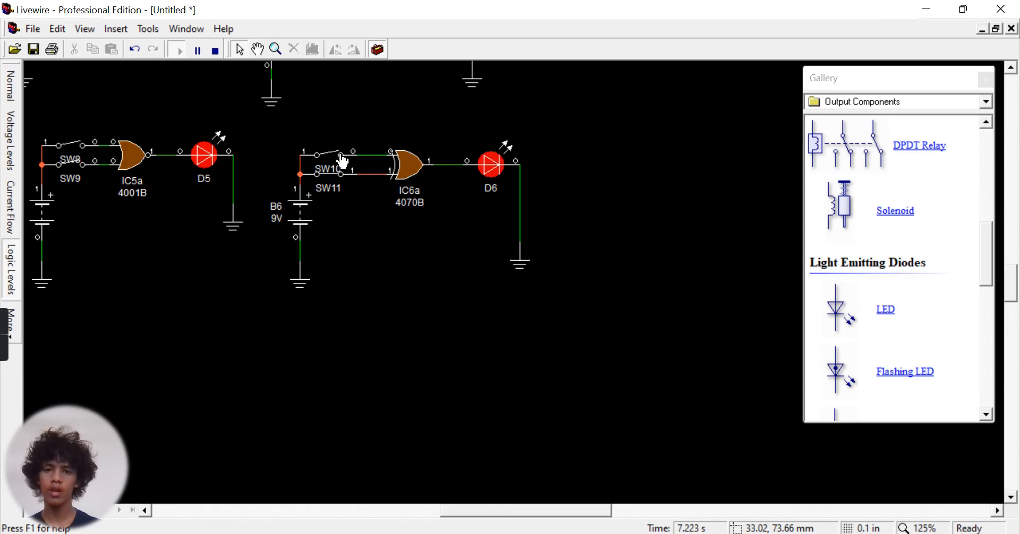
left_click(344, 162)
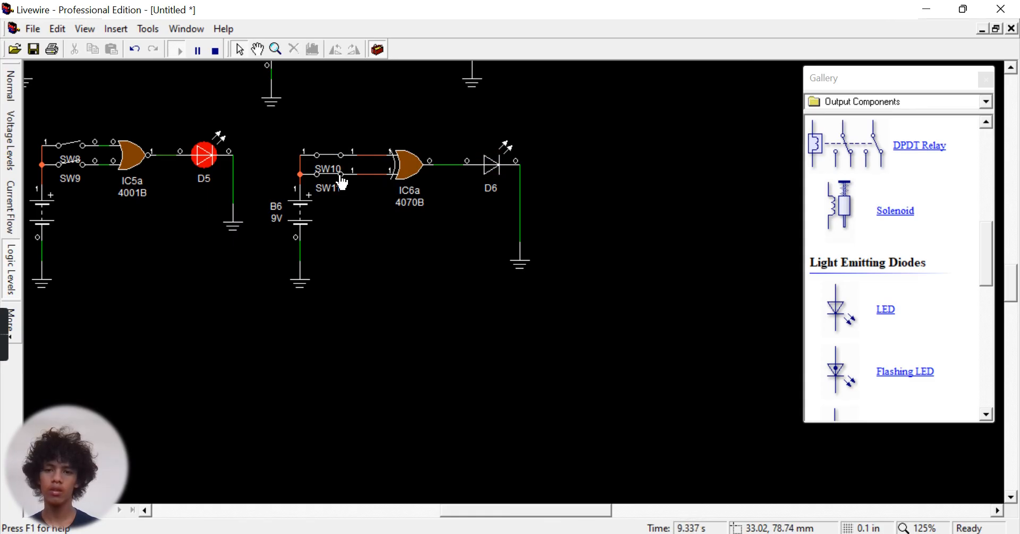
left_click(341, 182)
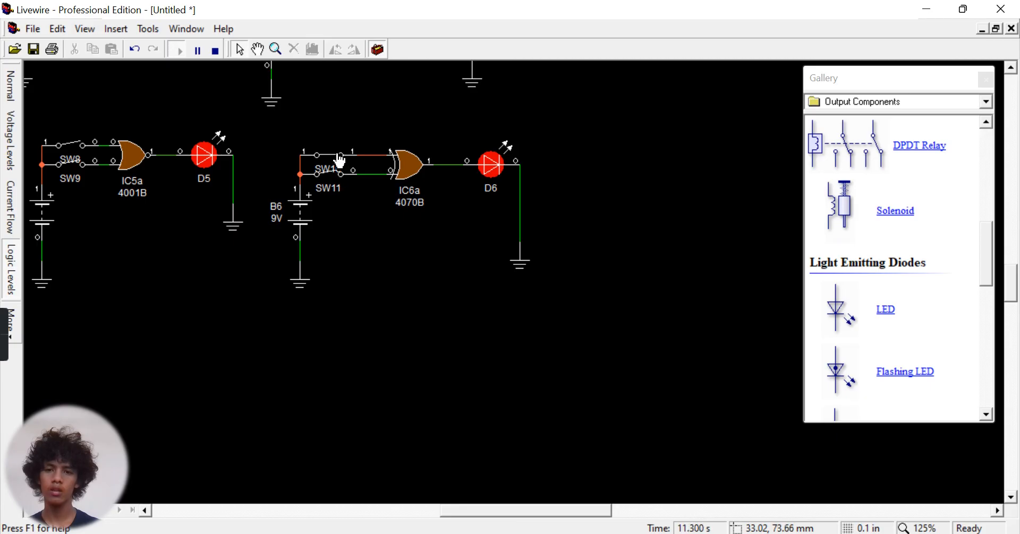
left_click(340, 160)
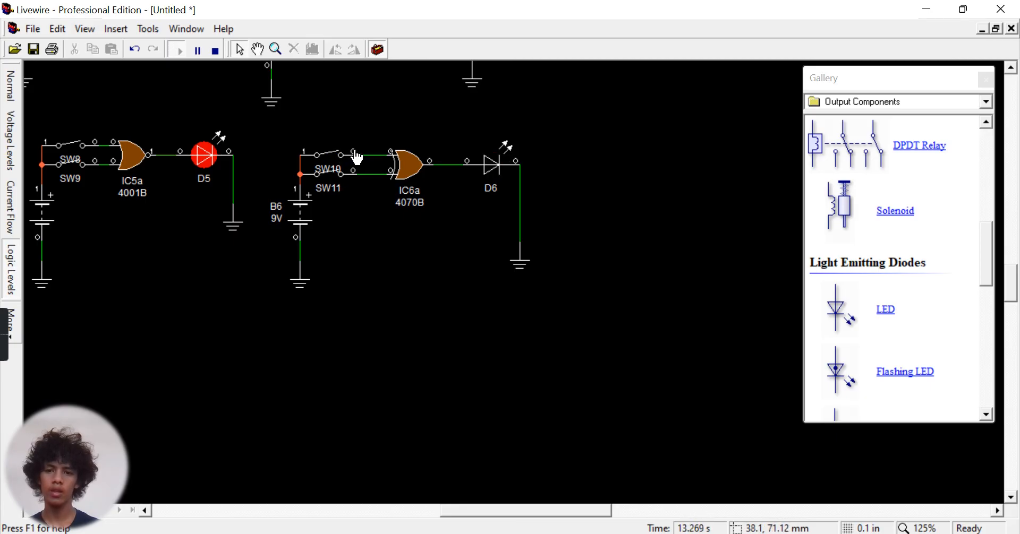
left_click(343, 160)
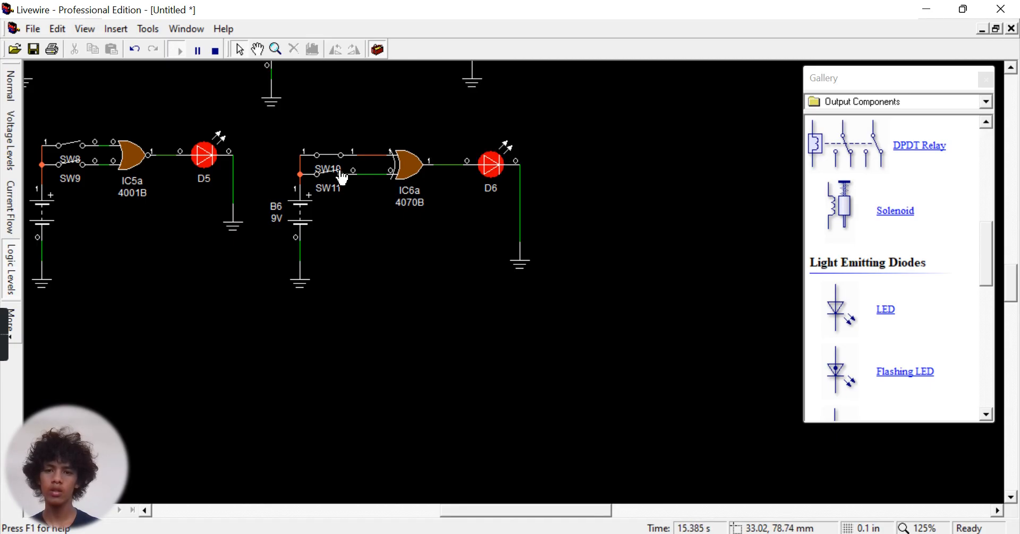
left_click(343, 178)
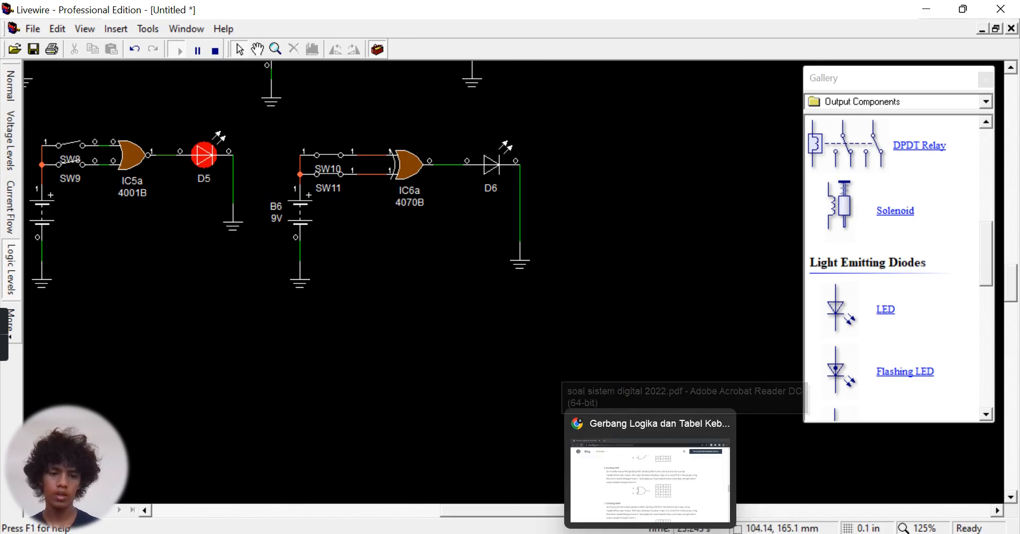
Switch to the browser article to check the XOR truth table against the simulation and examine the XNOR gate's symbol and table.
left_click(649, 493)
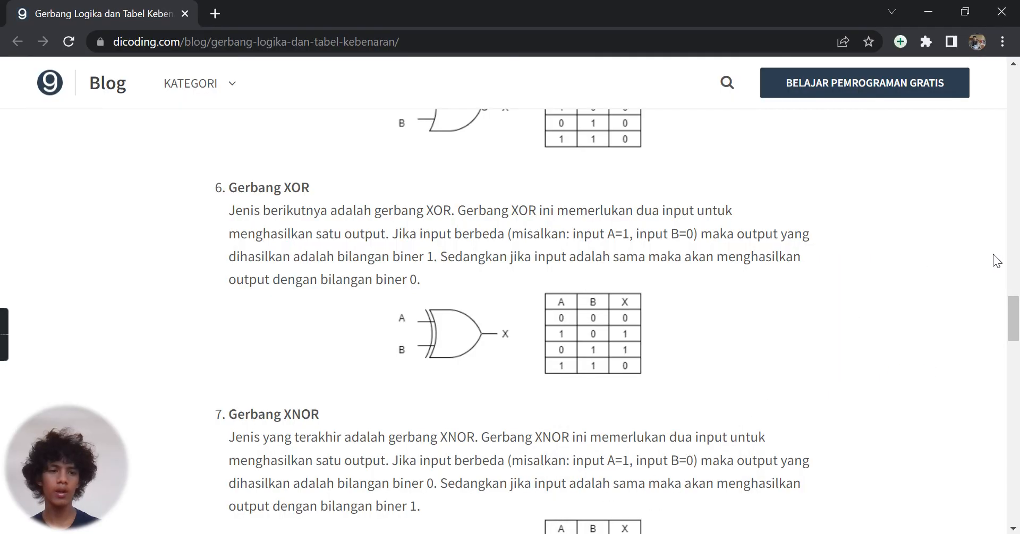
left_click_drag(1018, 309, 1019, 330)
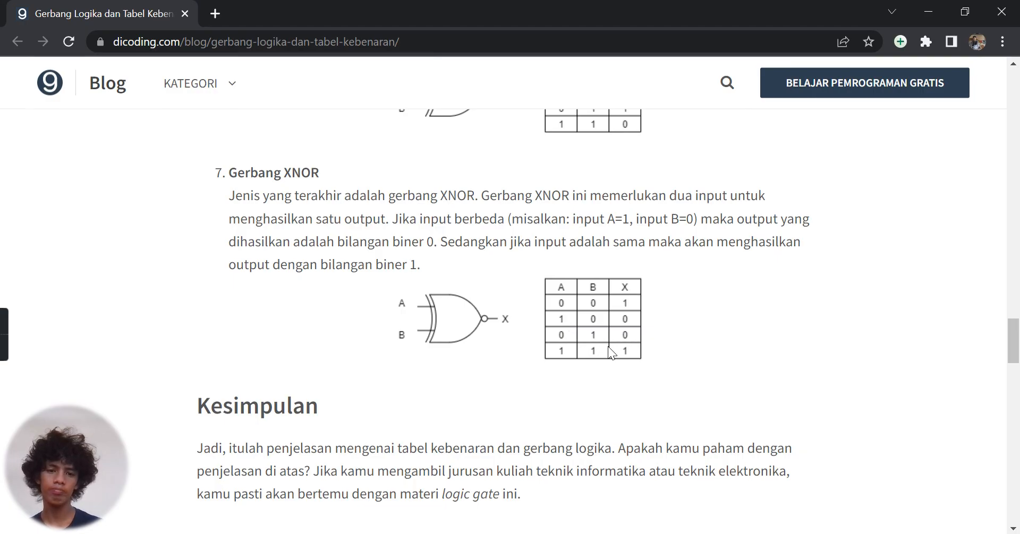
Switch back to Livewire and place an XNOR gate from Logic Gates in the empty area beyond the XOR circuit.
mouse_move(720, 531)
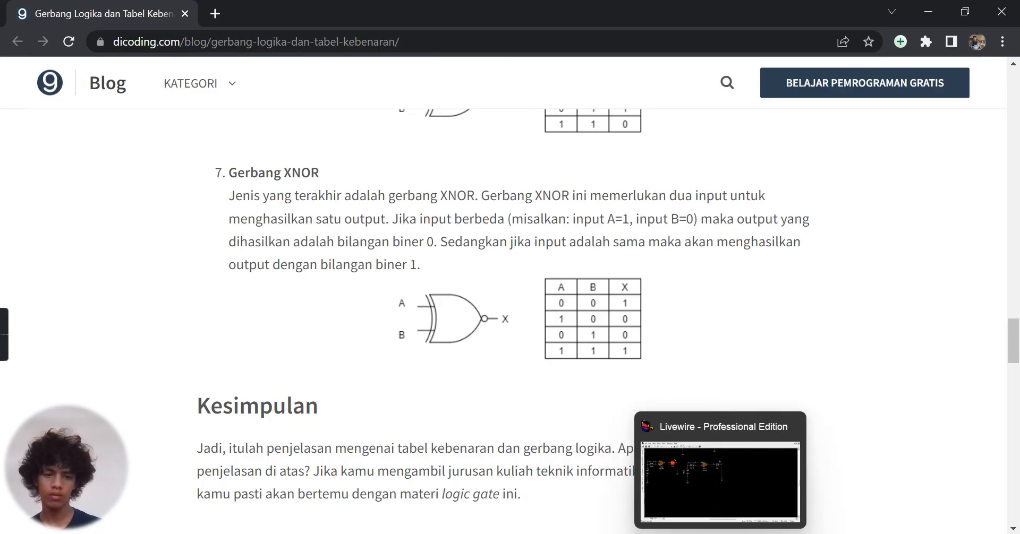
left_click(712, 495)
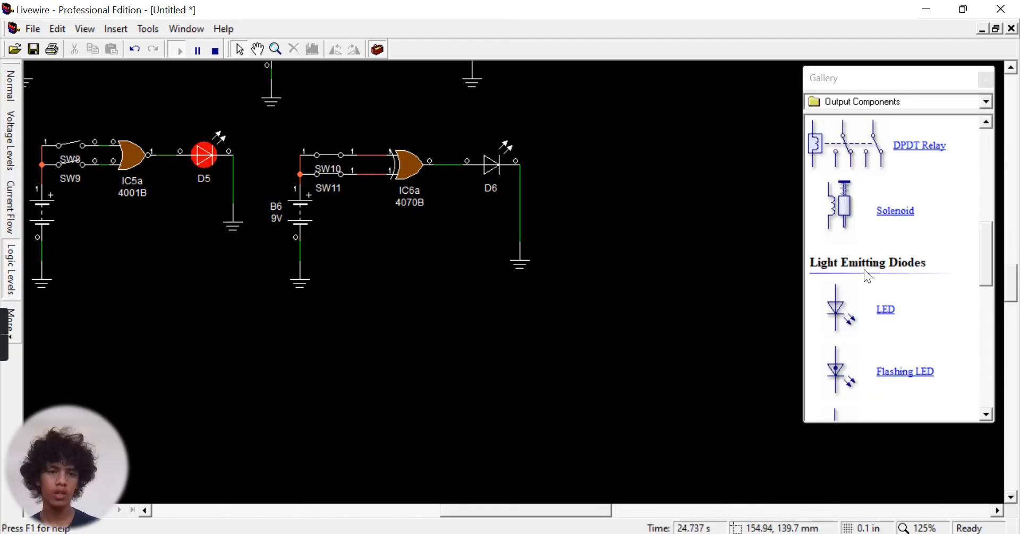
left_click_drag(578, 512, 636, 512)
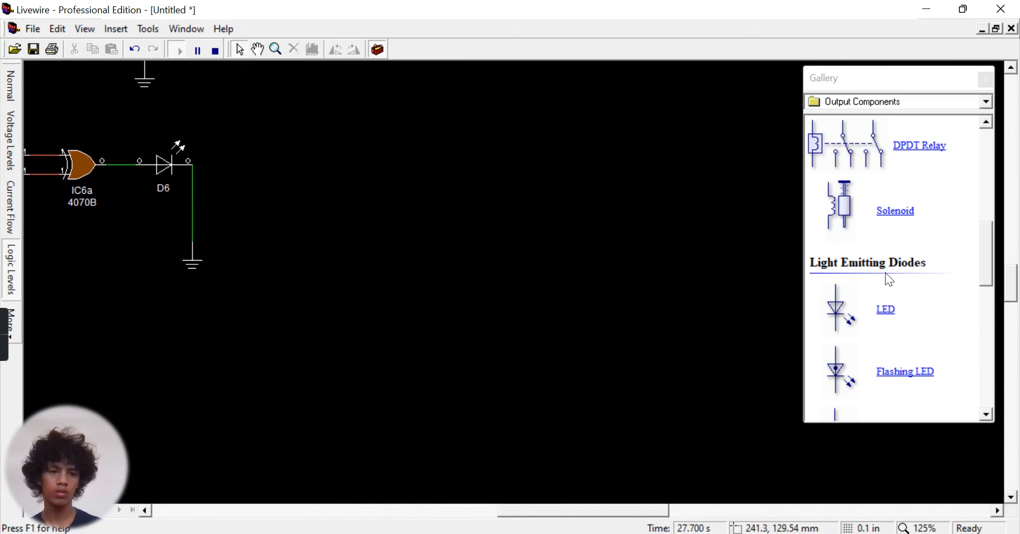
left_click(873, 102)
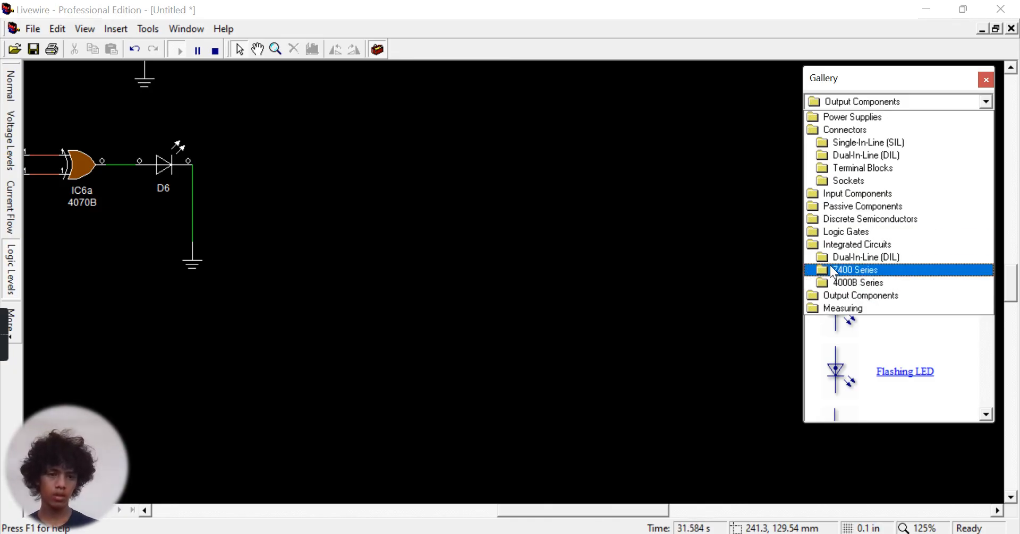
left_click(843, 233)
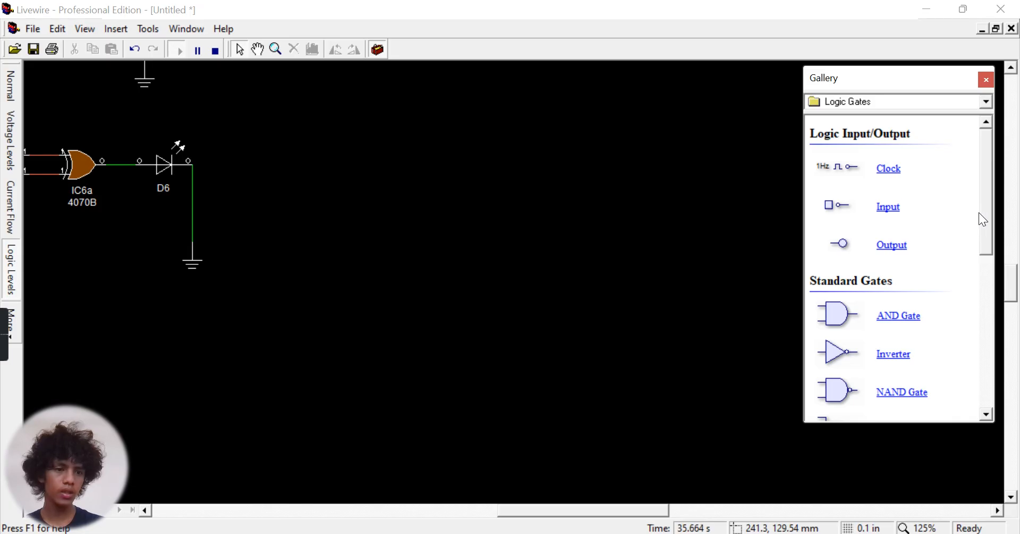
left_click_drag(981, 213, 965, 313)
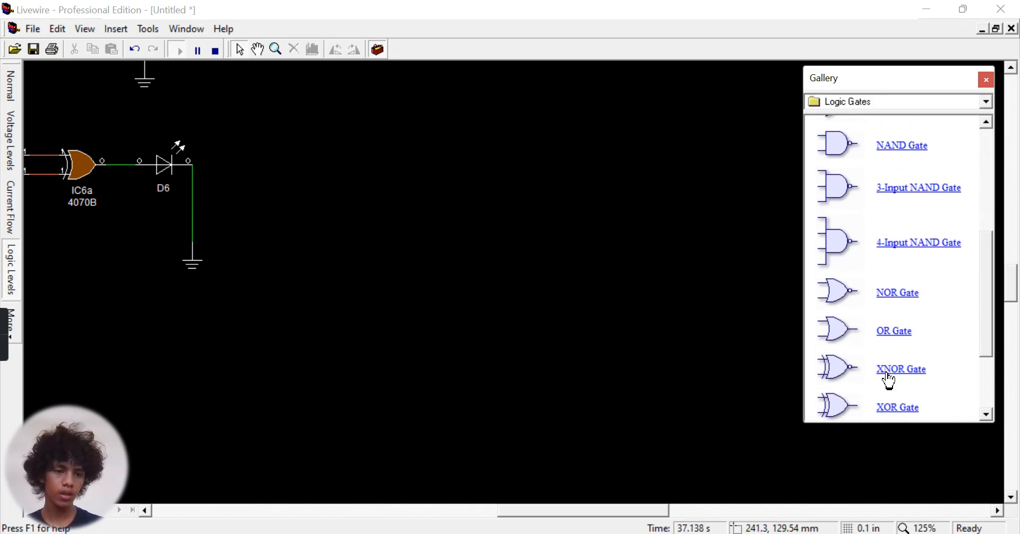
left_click_drag(836, 372, 392, 176)
Place two SPST switches from Input Components before the XNOR gate and wire one to each gate input.
left_click(853, 100)
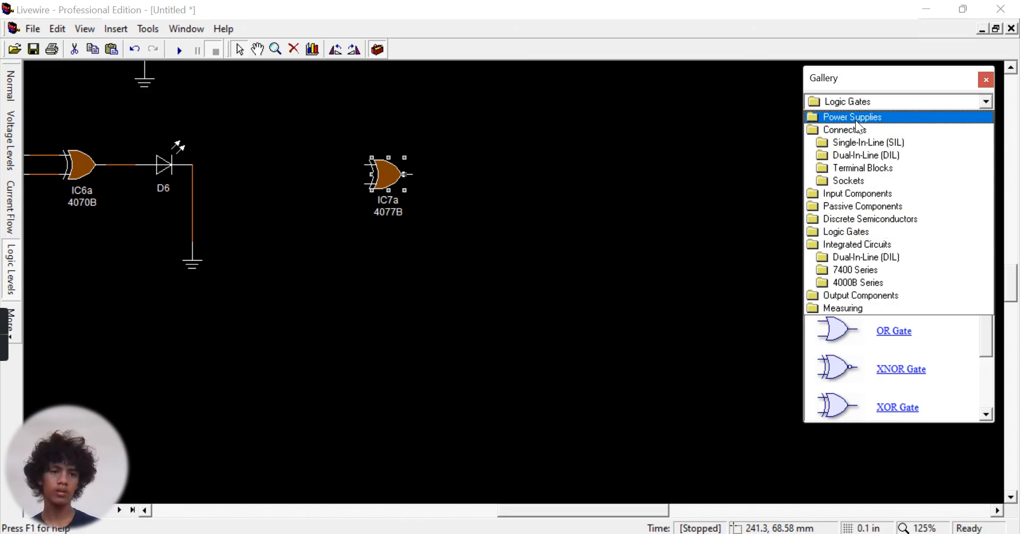
left_click(850, 195)
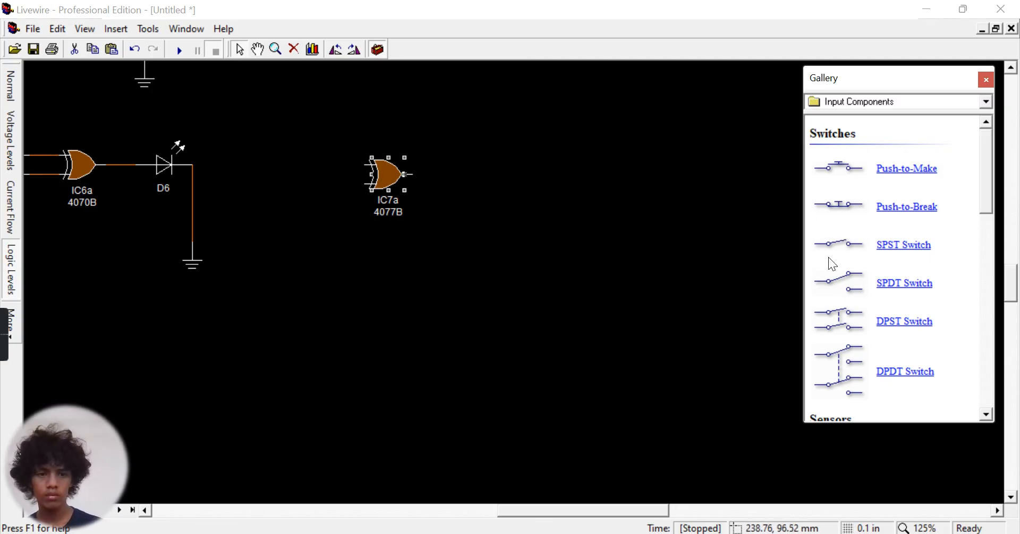
mouse_move(854, 255)
left_mouse_down()
mouse_move(467, 145)
mouse_move(326, 165)
mouse_move(364, 163)
left_mouse_up()
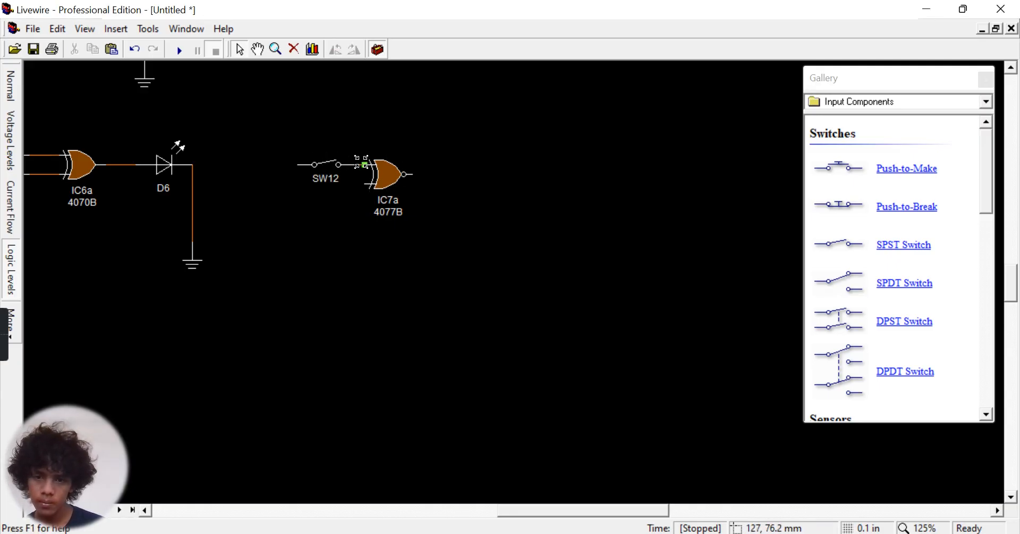
left_click_drag(827, 246, 326, 191)
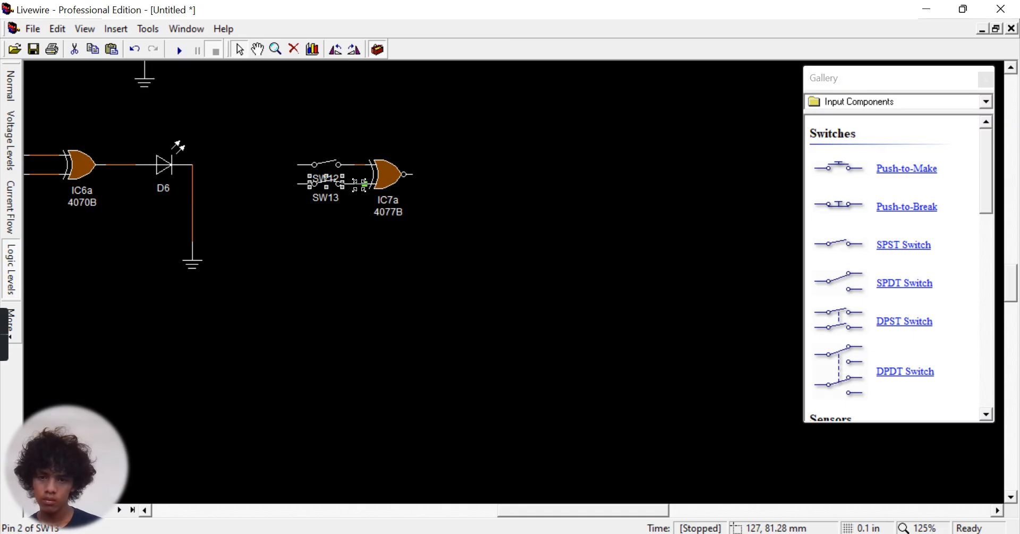
left_click(358, 184)
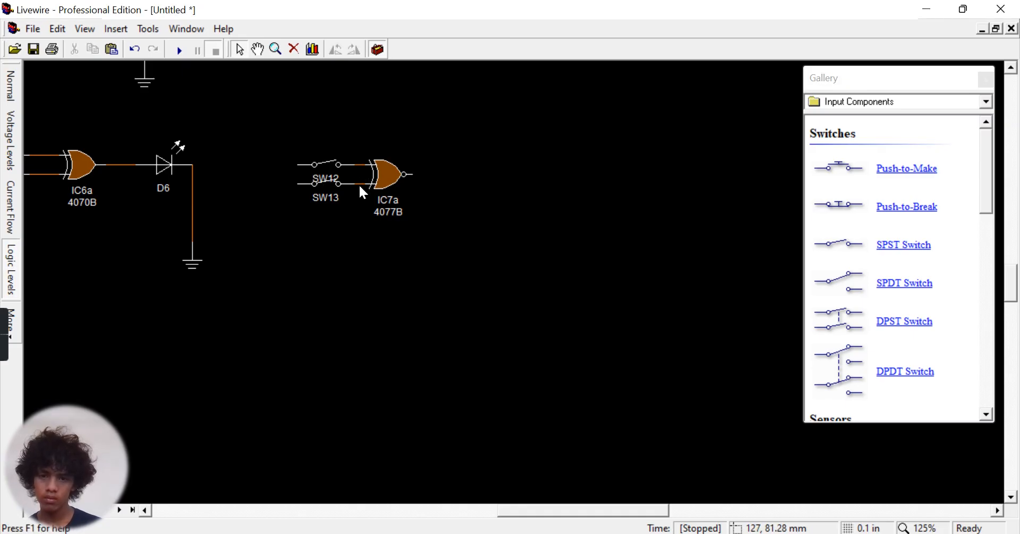
Place a 9V battery from Power Supplies below the XNOR switches and wire its positive terminal to both switches.
left_click(872, 105)
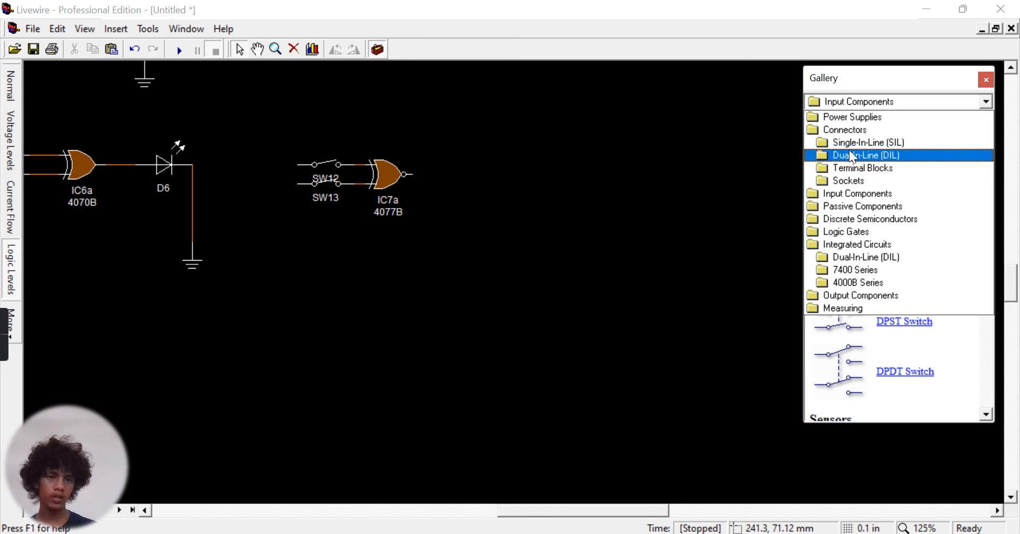
left_click(862, 118)
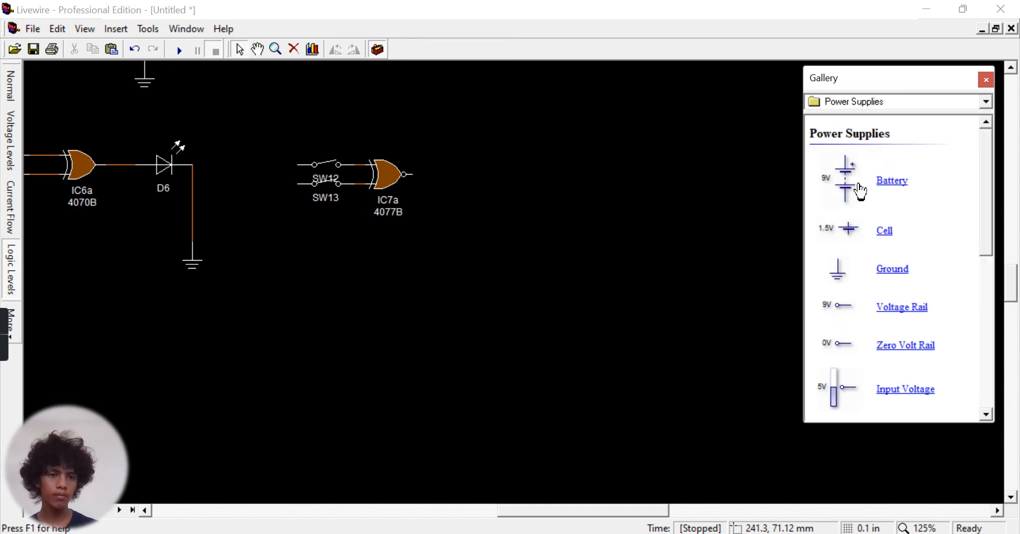
left_click_drag(850, 187, 442, 253)
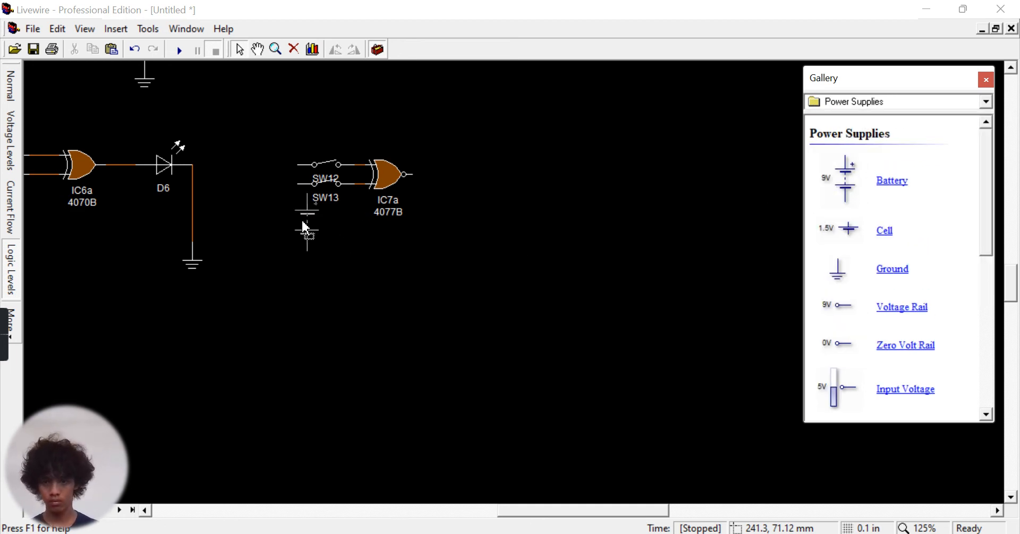
left_click_drag(298, 221, 298, 219)
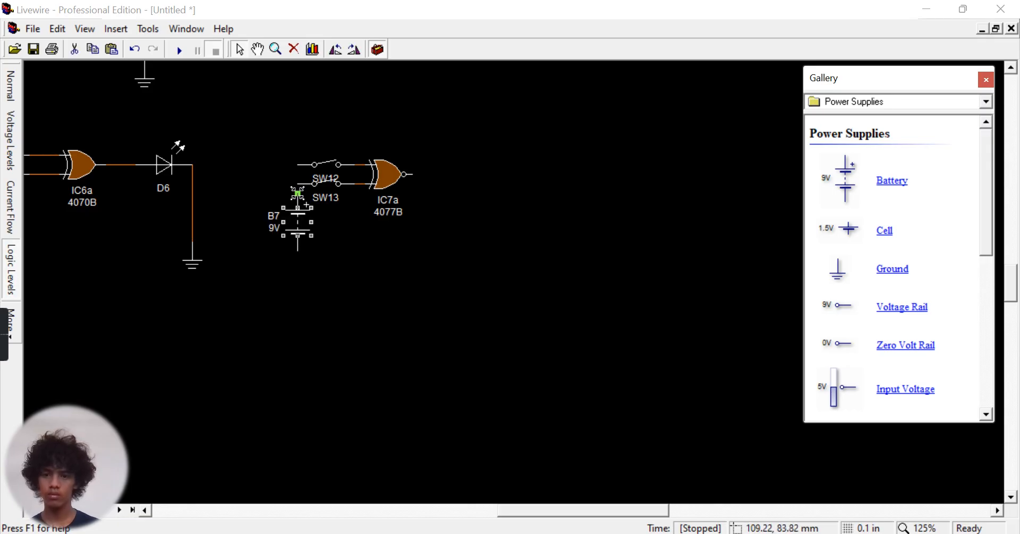
left_click_drag(296, 186, 296, 165)
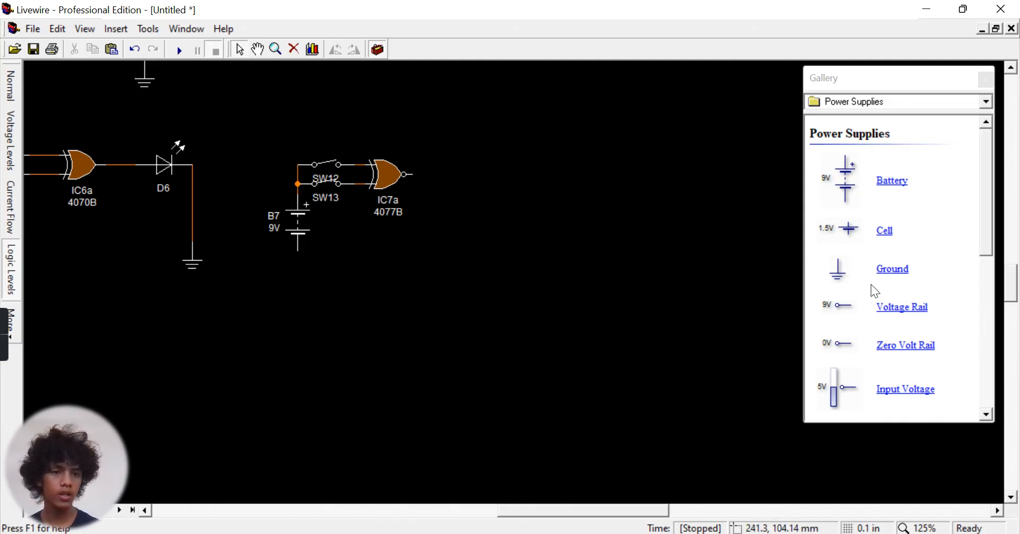
Connect a ground to the XNOR battery's negative terminal and place a spare ground beyond the gate's output.
mouse_move(847, 239)
left_mouse_down()
mouse_move(840, 228)
mouse_move(833, 271)
mouse_move(844, 282)
mouse_move(837, 268)
mouse_move(175, 266)
mouse_move(262, 296)
mouse_move(300, 294)
mouse_move(307, 261)
mouse_move(294, 252)
left_mouse_up()
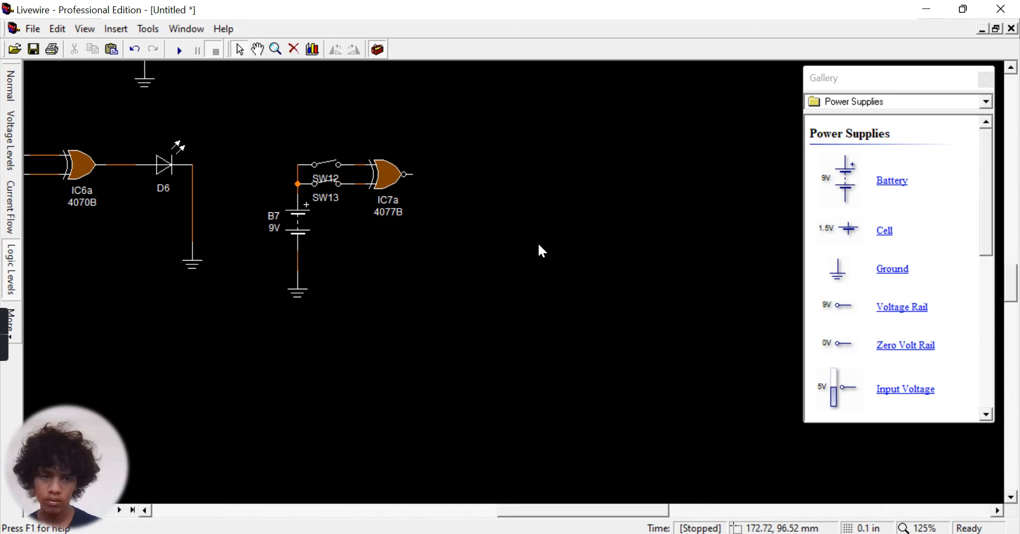
left_click(849, 280)
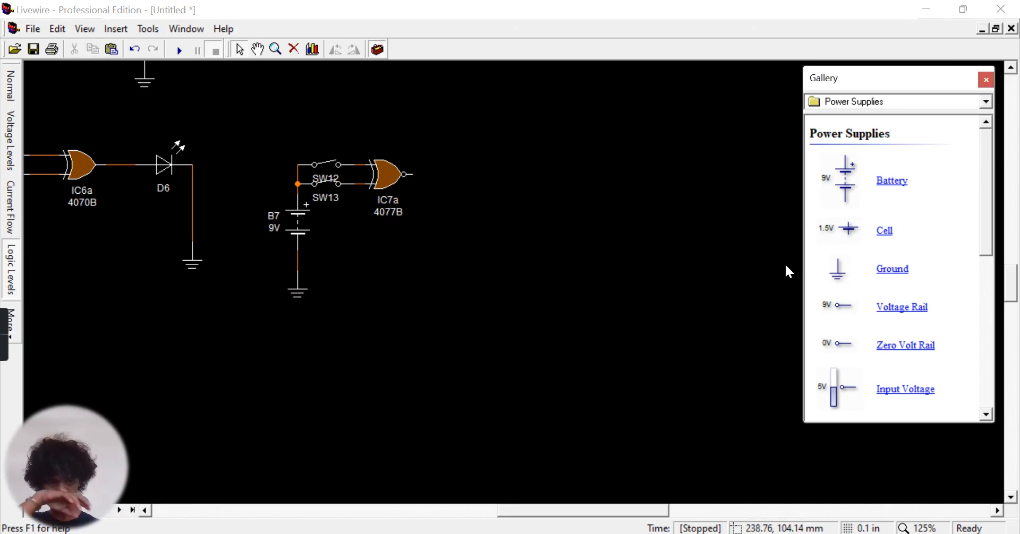
left_click_drag(835, 278, 507, 275)
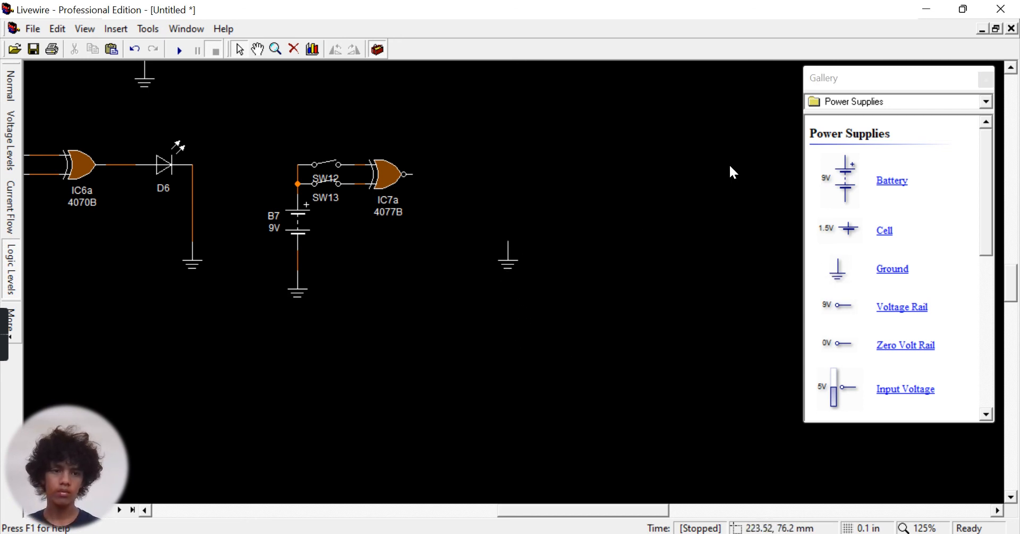
Place a Flashing LED from Output Components after the XNOR gate and position it vertically, slightly below the gate's output.
left_click(890, 101)
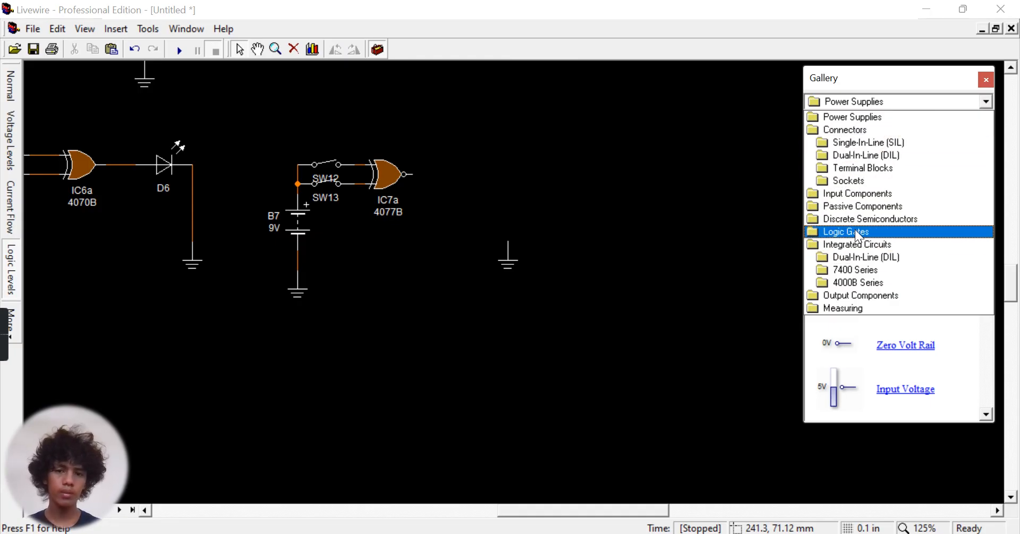
left_click(848, 299)
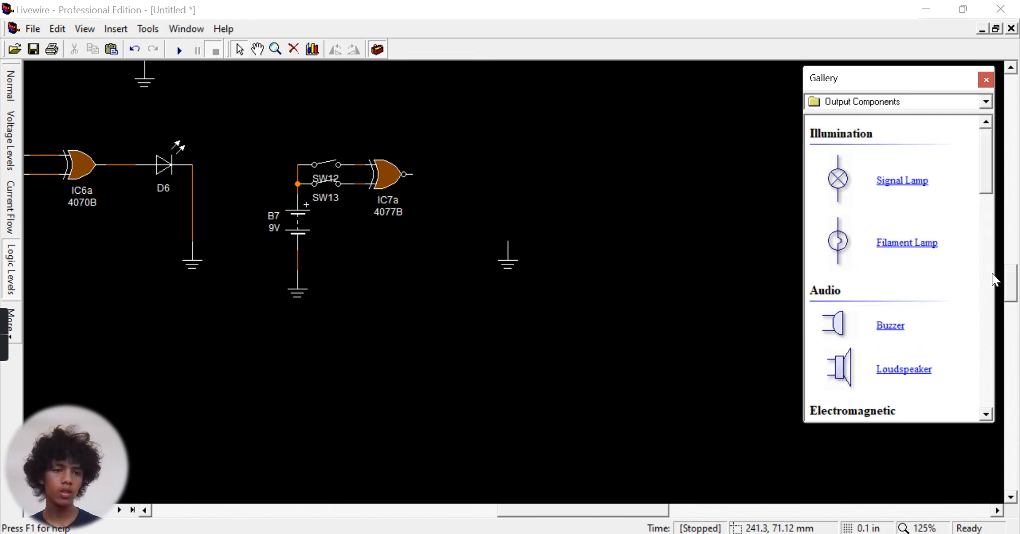
left_click_drag(988, 183, 990, 292)
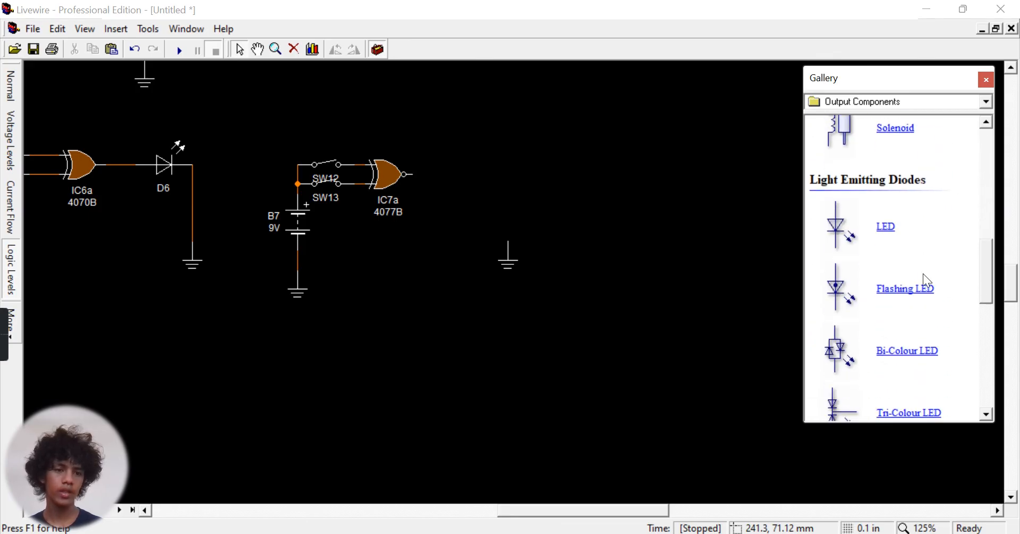
left_click_drag(845, 281, 479, 182)
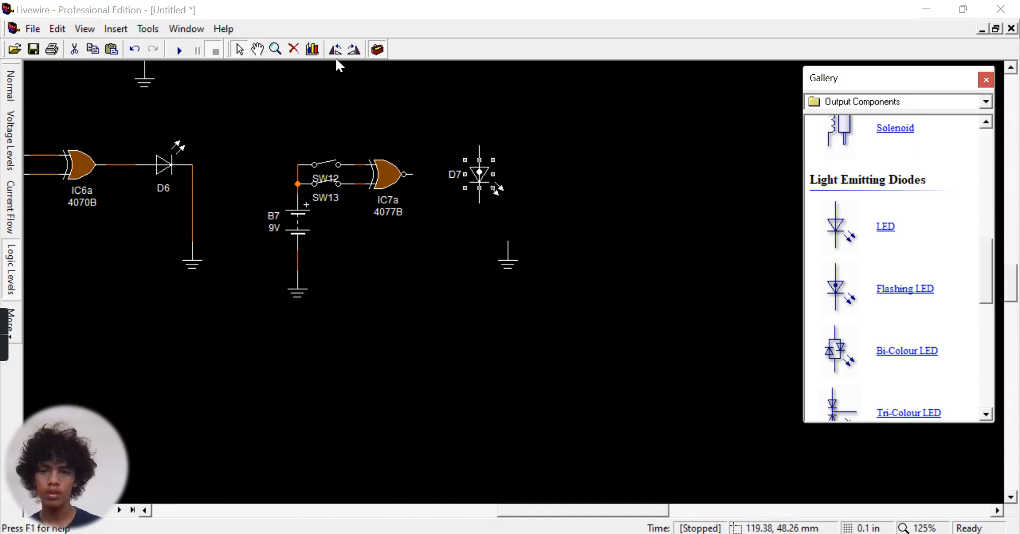
left_click_drag(483, 186, 455, 215)
Move the spare ground directly beneath the flashing LED, then wire the LED to the ground and to the XNOR output.
left_click(513, 262)
double_click(513, 271)
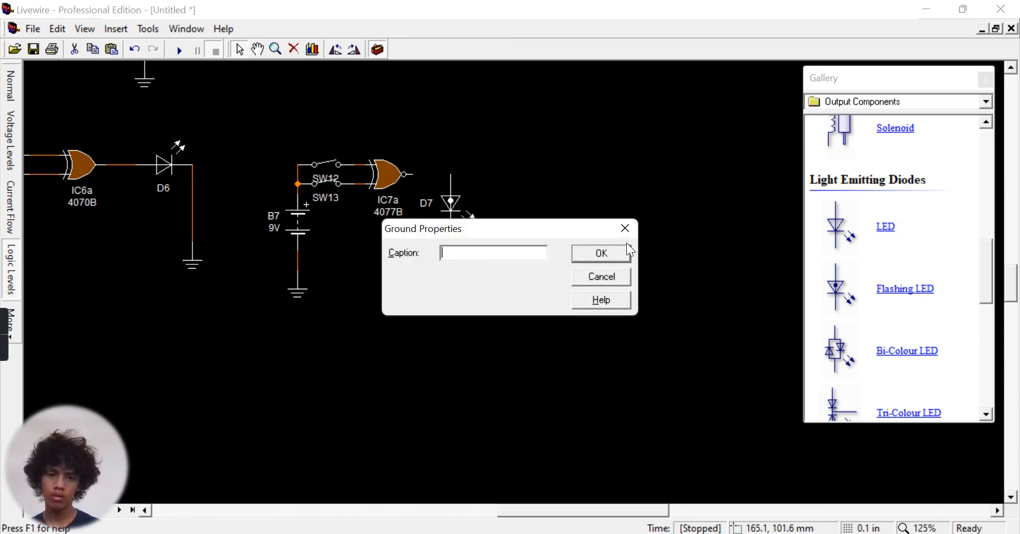
left_click(596, 285)
left_click_drag(508, 276, 457, 270)
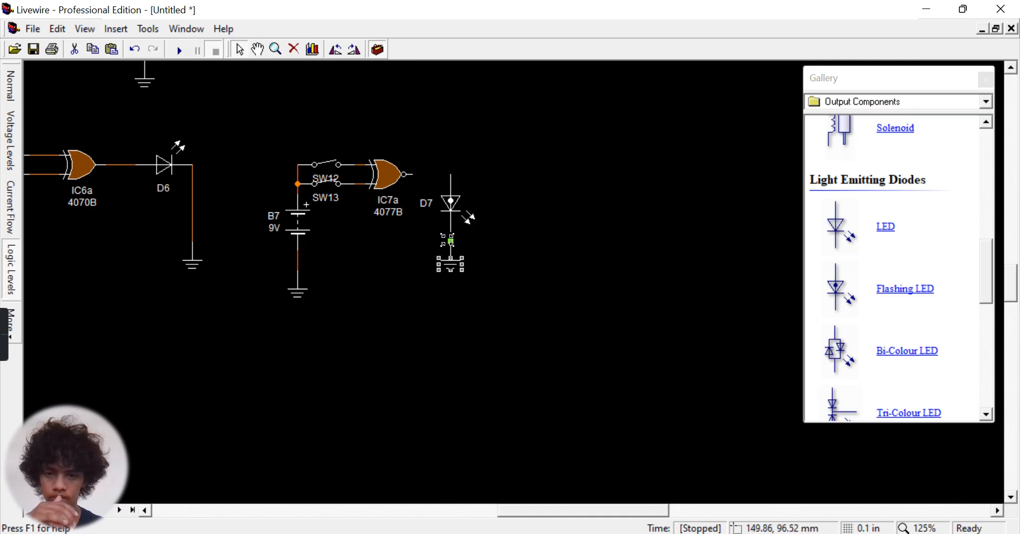
left_click(448, 232)
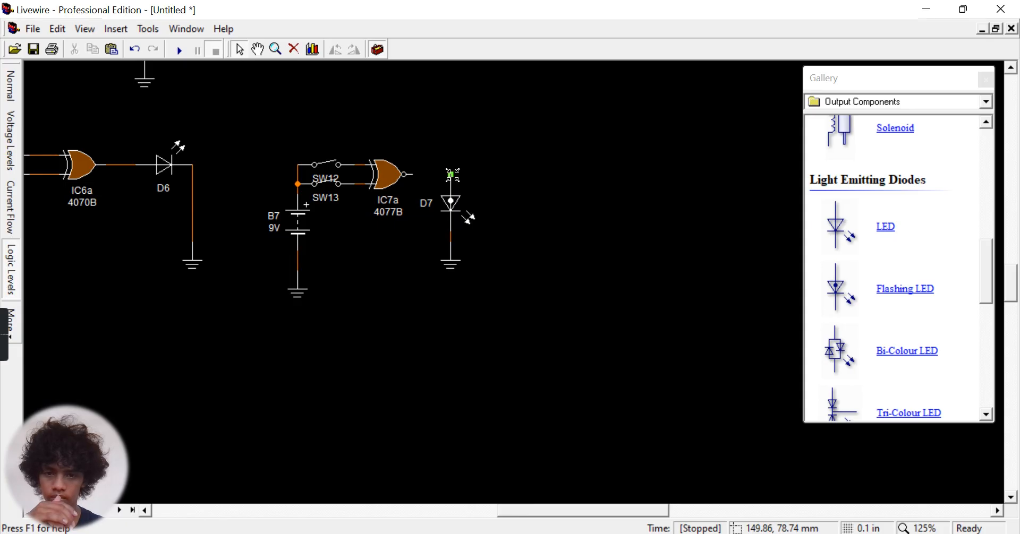
left_click_drag(452, 174, 413, 175)
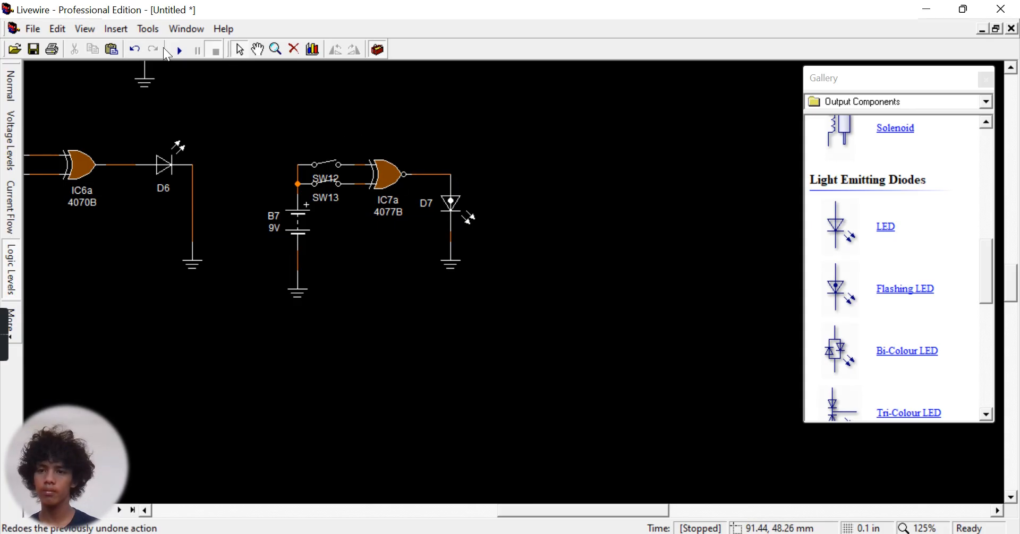
Run the simulation and test the XNOR gate with both switches open, SW13 closed alone, and SW12 and SW13 both closed, then reopen both.
left_click(181, 49)
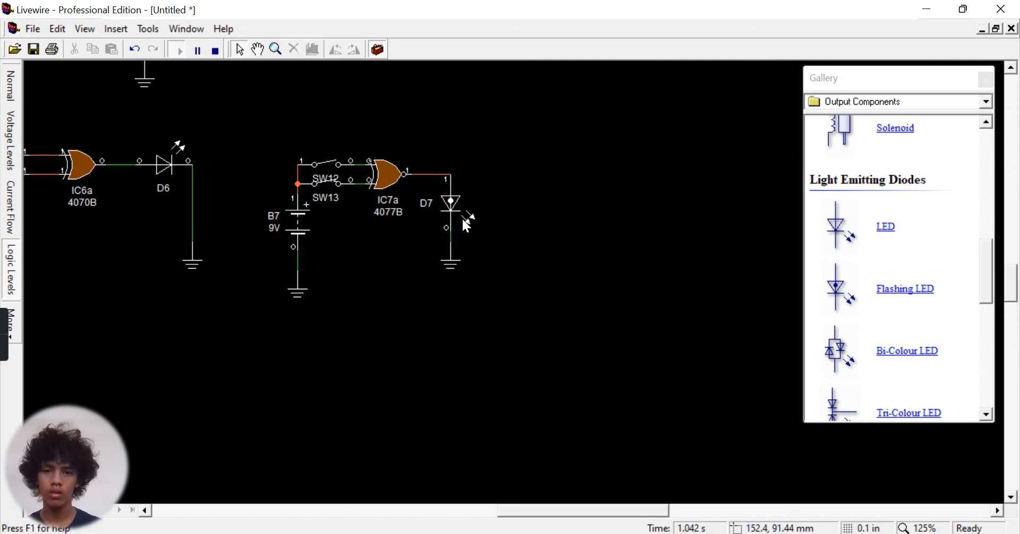
left_click(340, 185)
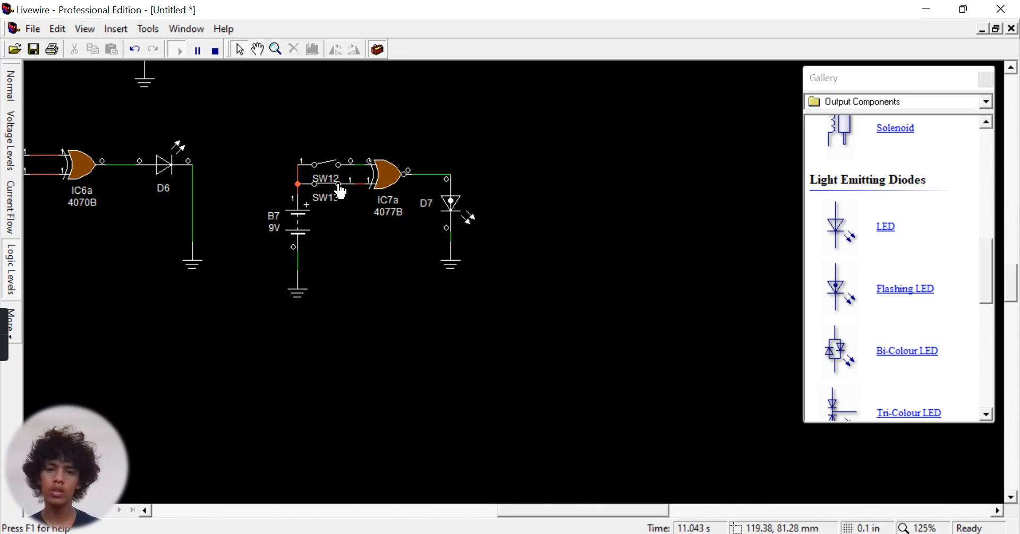
left_click(340, 172)
left_click(341, 171)
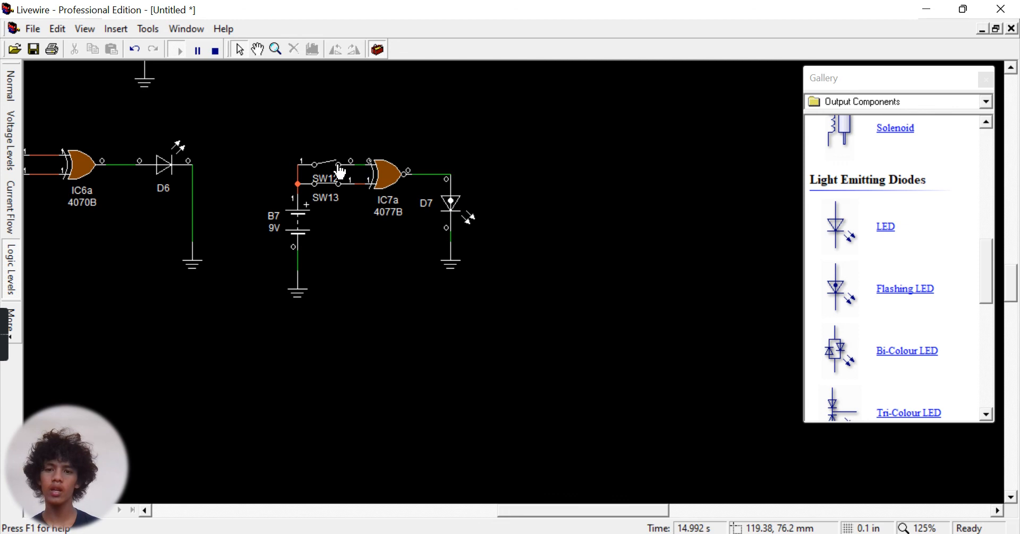
left_click(340, 190)
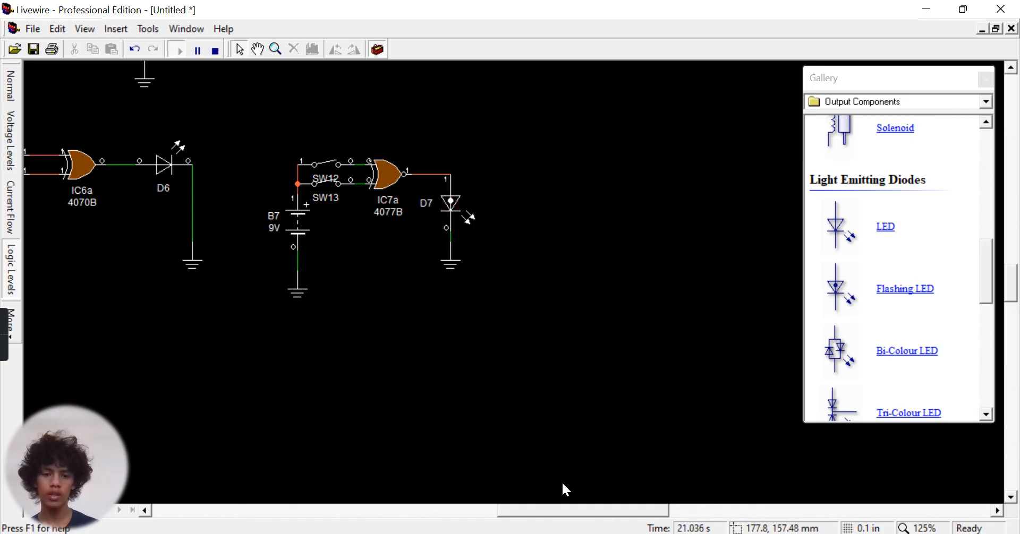
Review all seven running gate circuits, from the AND gate through the XNOR gate.
left_click_drag(579, 510, 449, 508)
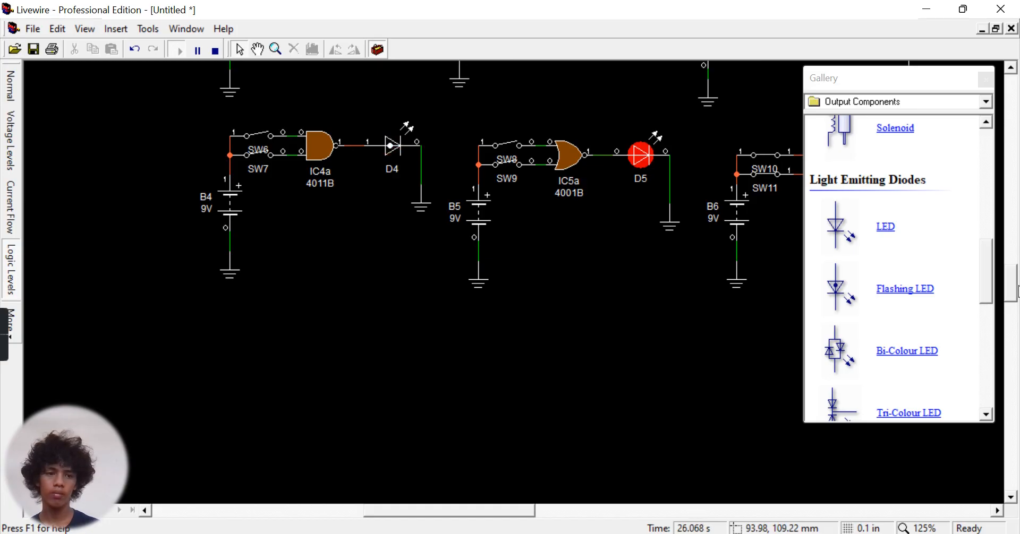
left_click_drag(1011, 282, 1014, 253)
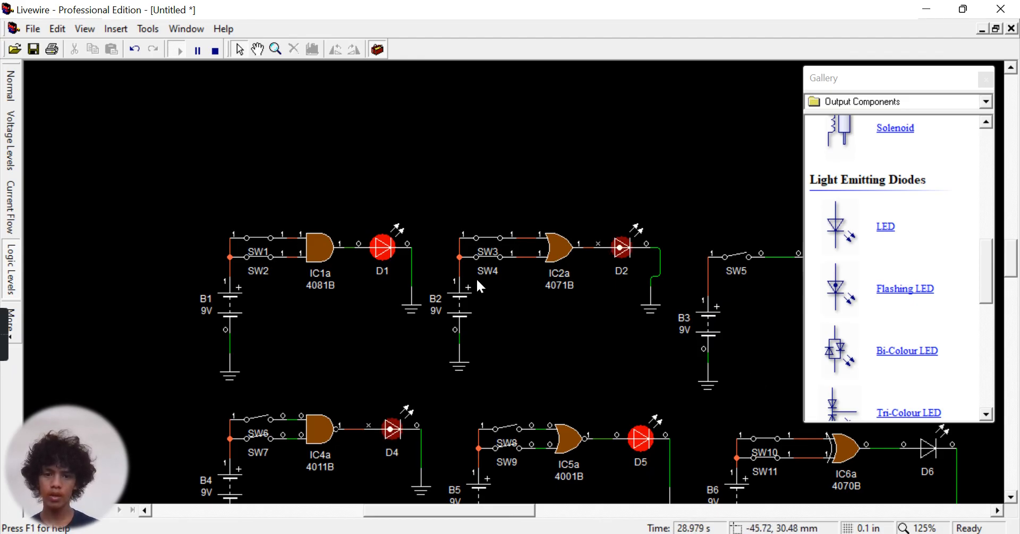
left_click_drag(446, 511, 483, 515)
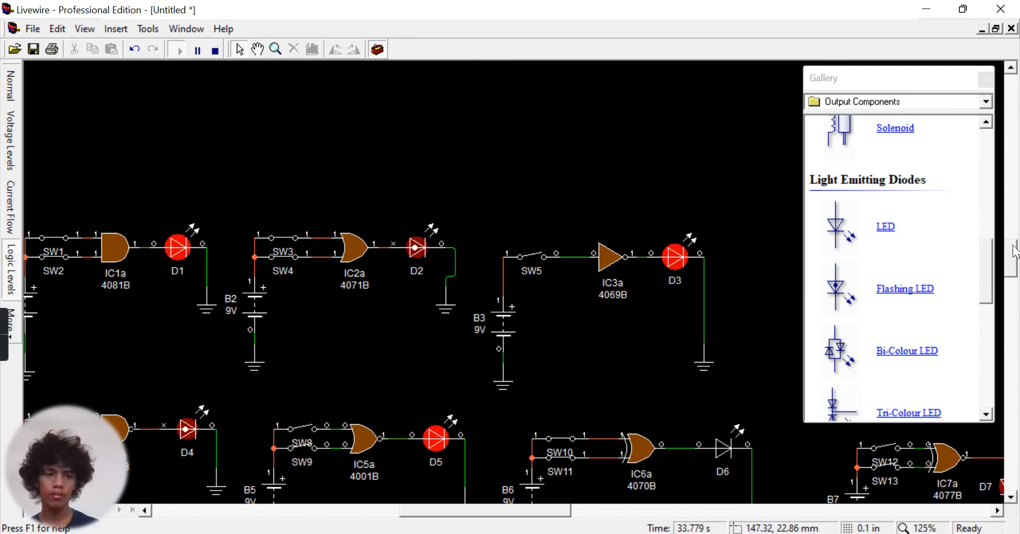
left_click_drag(1015, 258, 1016, 269)
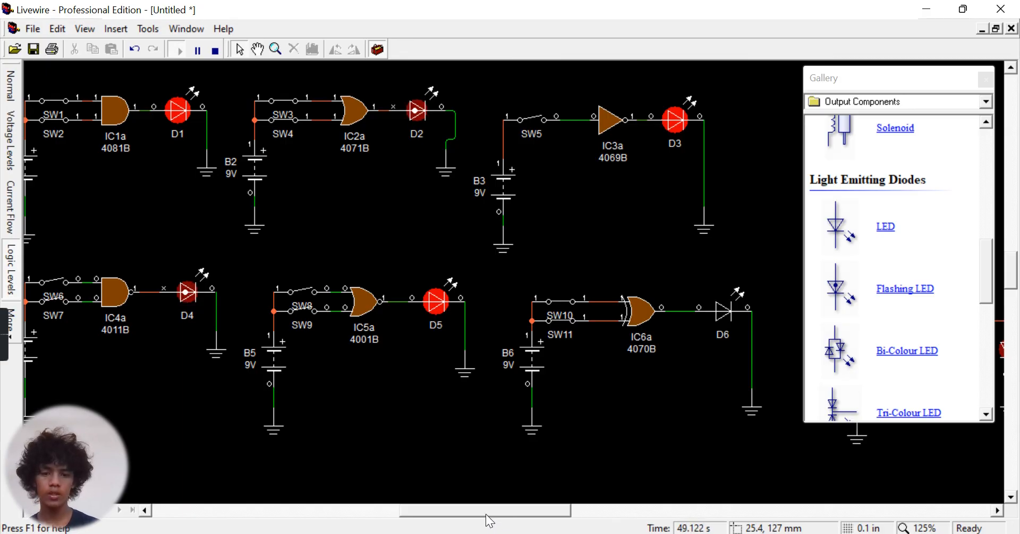
left_click_drag(486, 509, 528, 504)
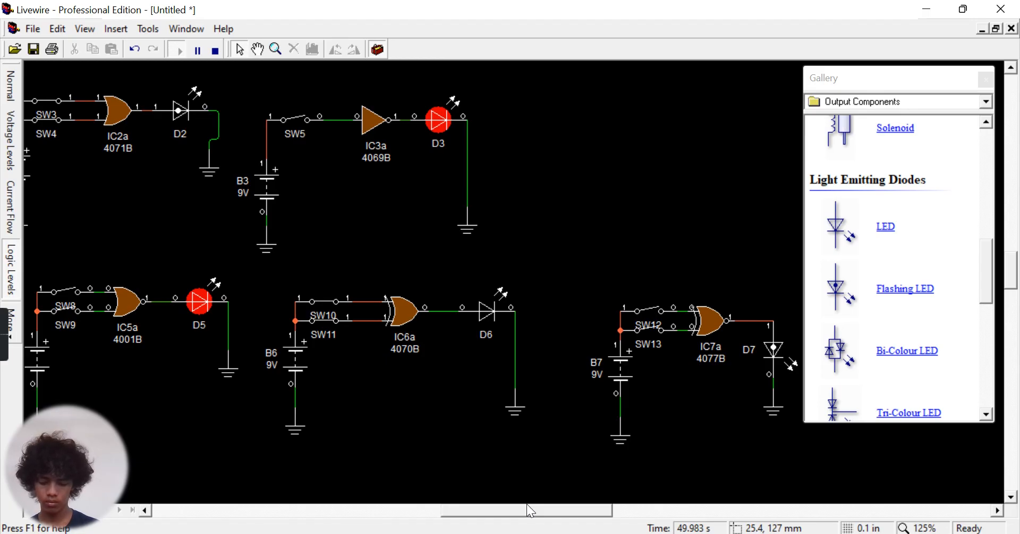
left_click_drag(527, 505, 527, 505)
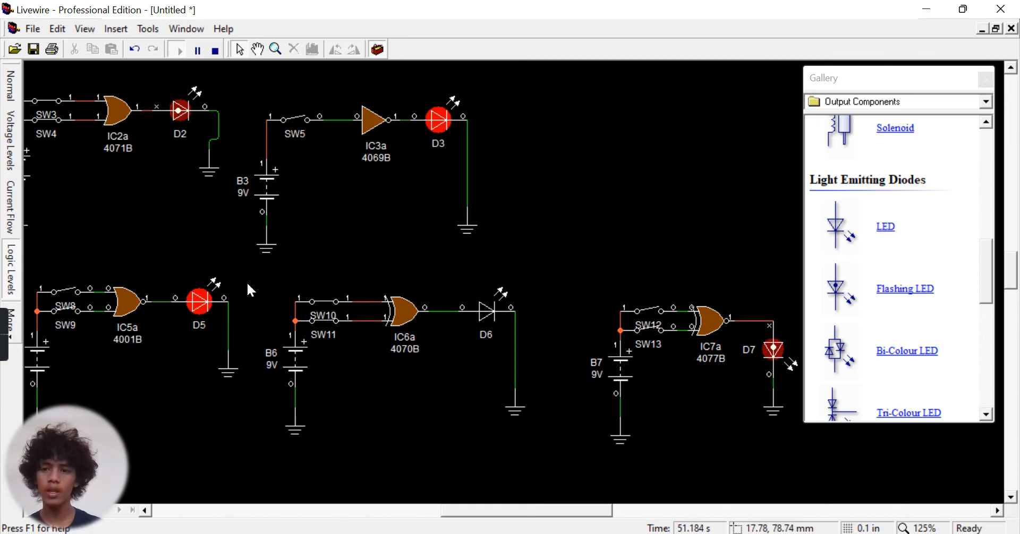